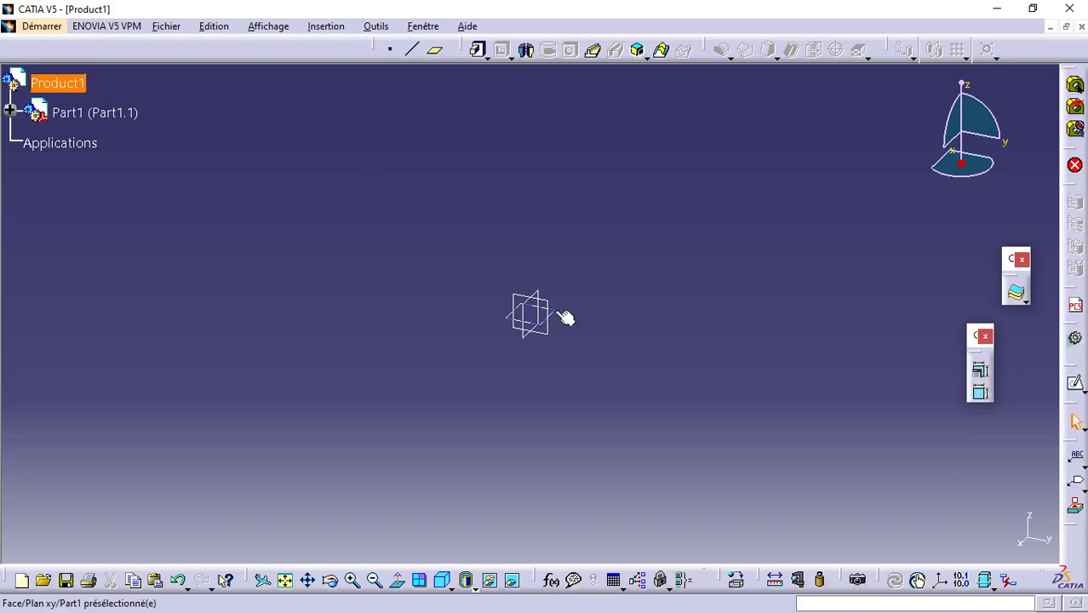
- Start a sketch on the xy plane and draw a centred rectangle about 146 by 50 mm around the origin
click(555, 312)
click(1077, 384)
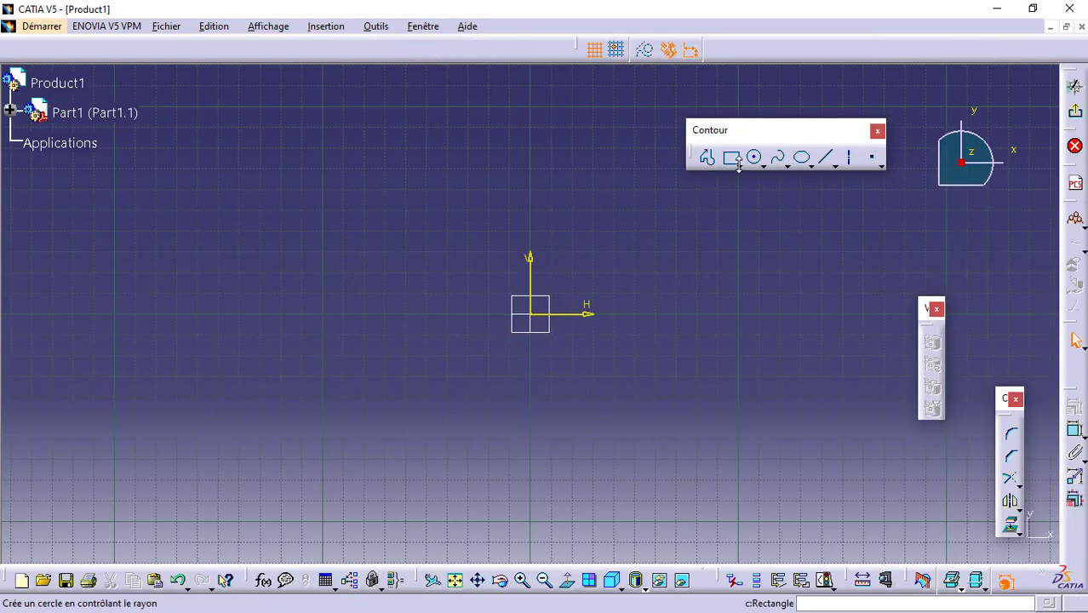
click(739, 166)
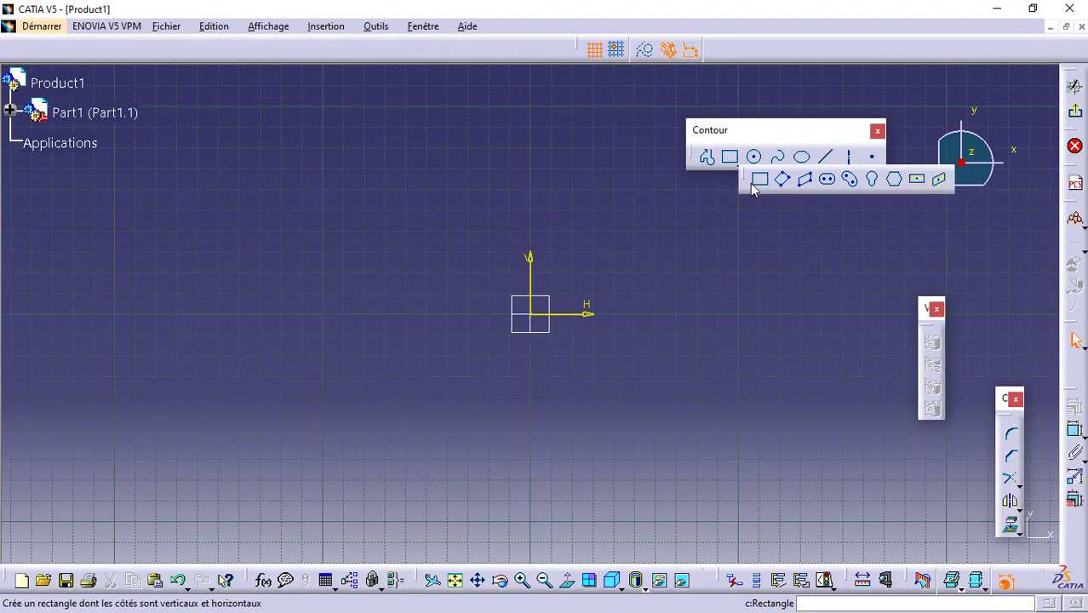
click(917, 179)
click(530, 314)
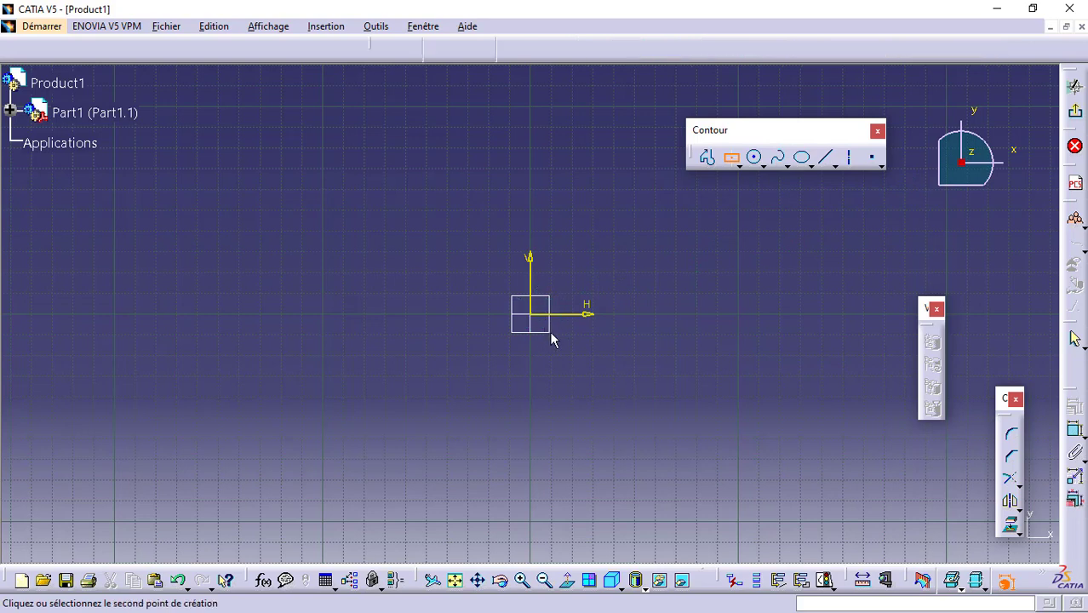
click(682, 365)
key(Escape)
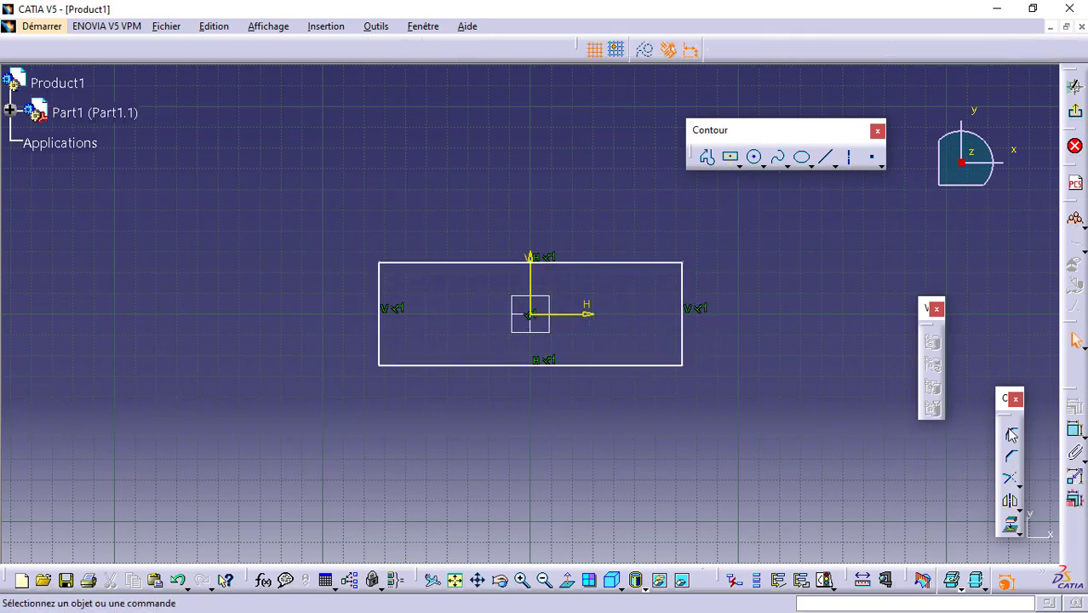
- Dimension the rectangle's height and set it to 50 mm
click(1011, 435)
click(682, 327)
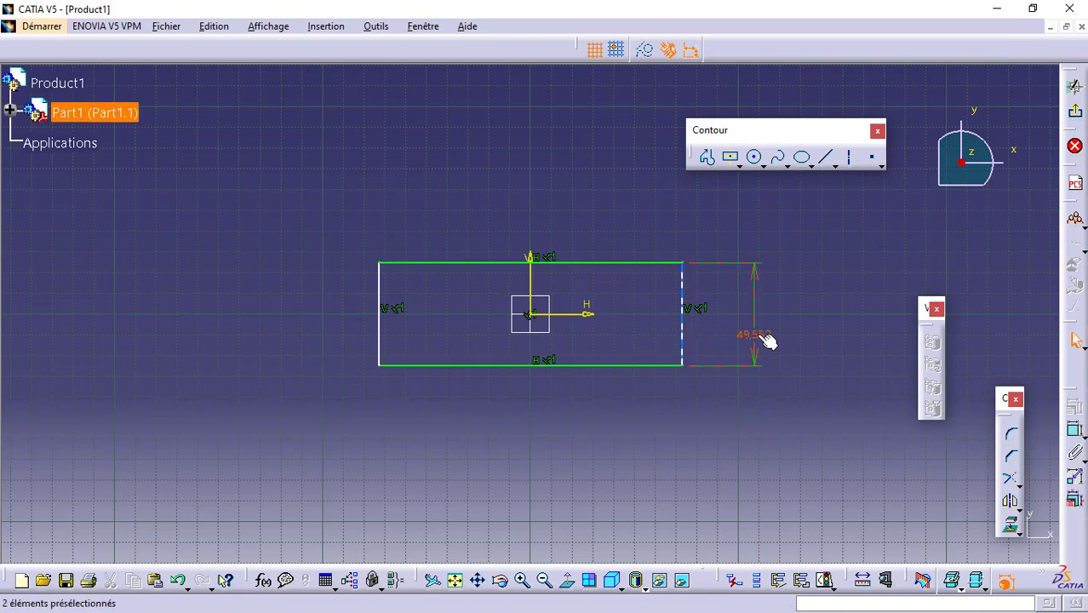
click(766, 339)
double_click(757, 333)
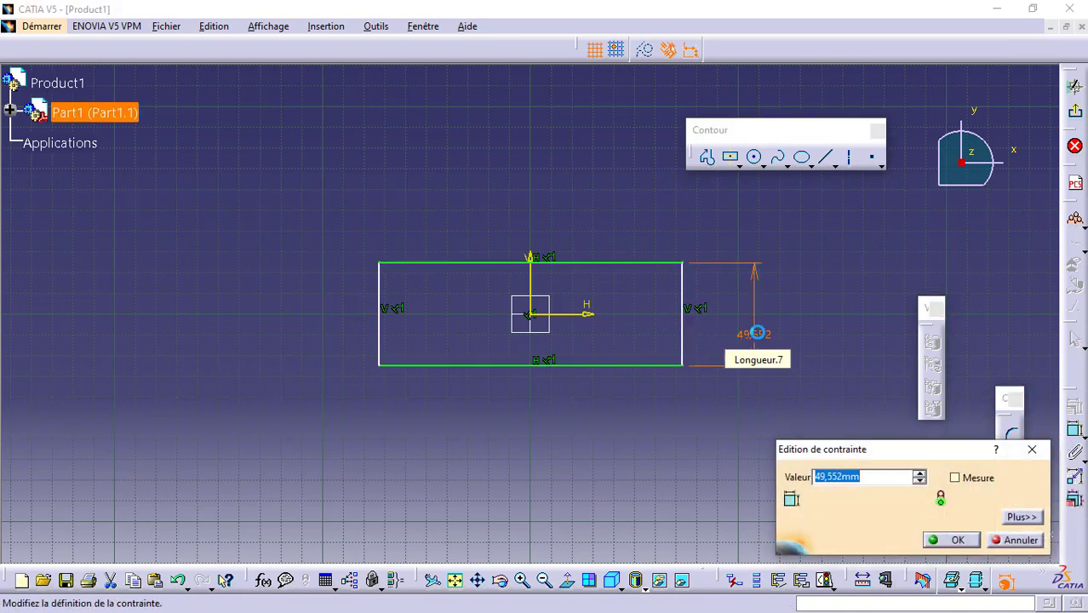
text(80)
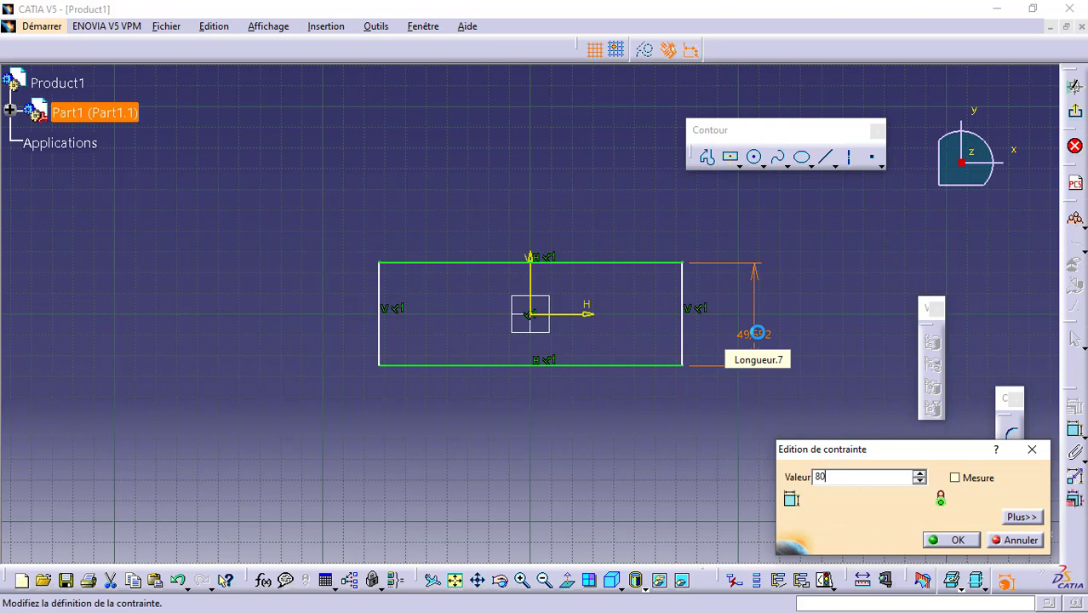
key(Return)
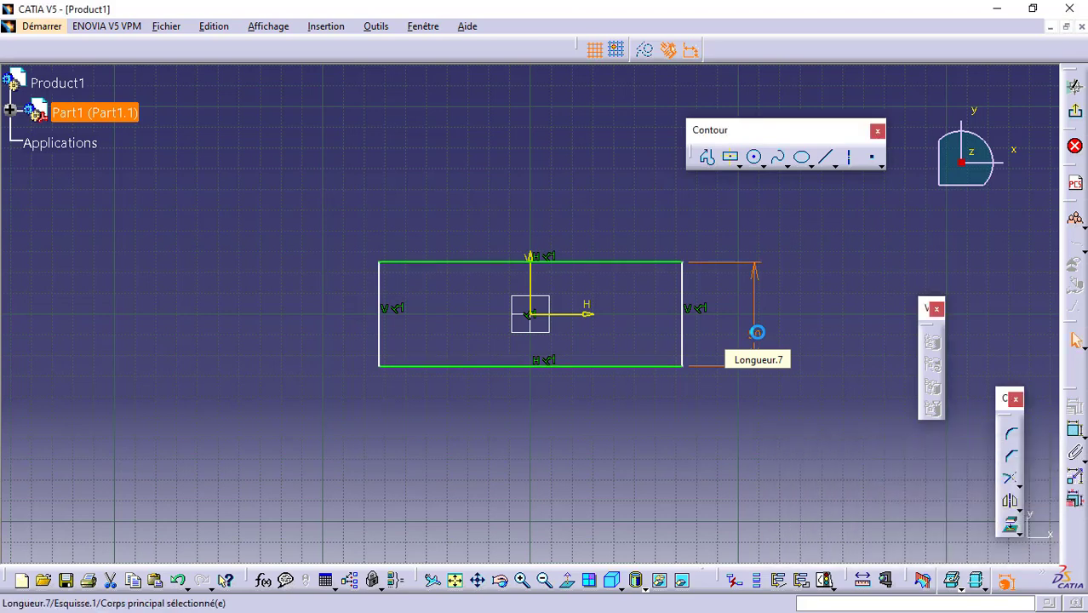
- Set the rectangle's height dimension to 100 mm
double_click(757, 332)
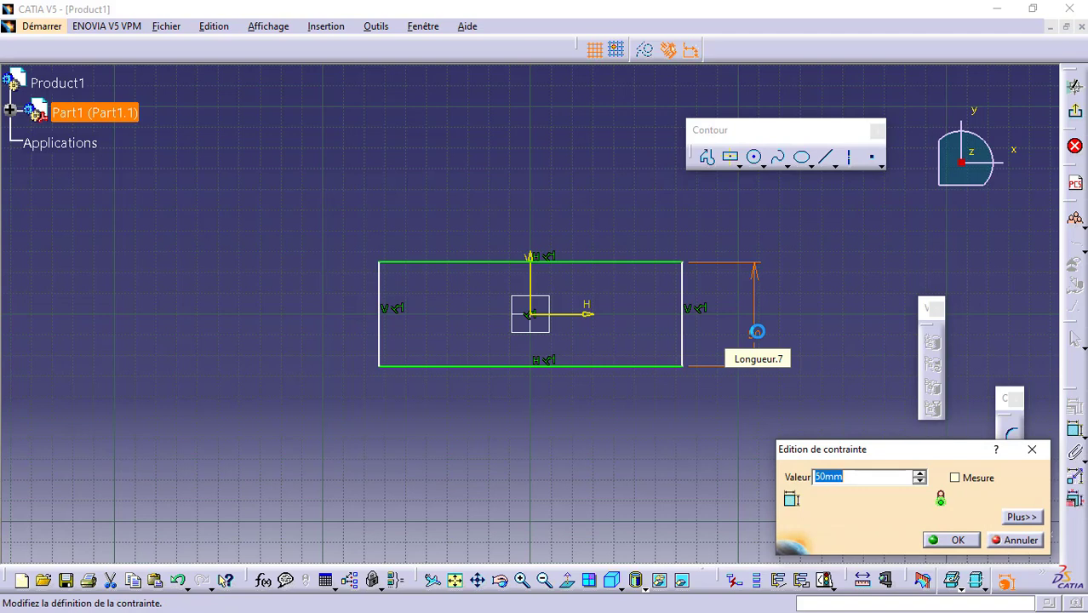
click(756, 339)
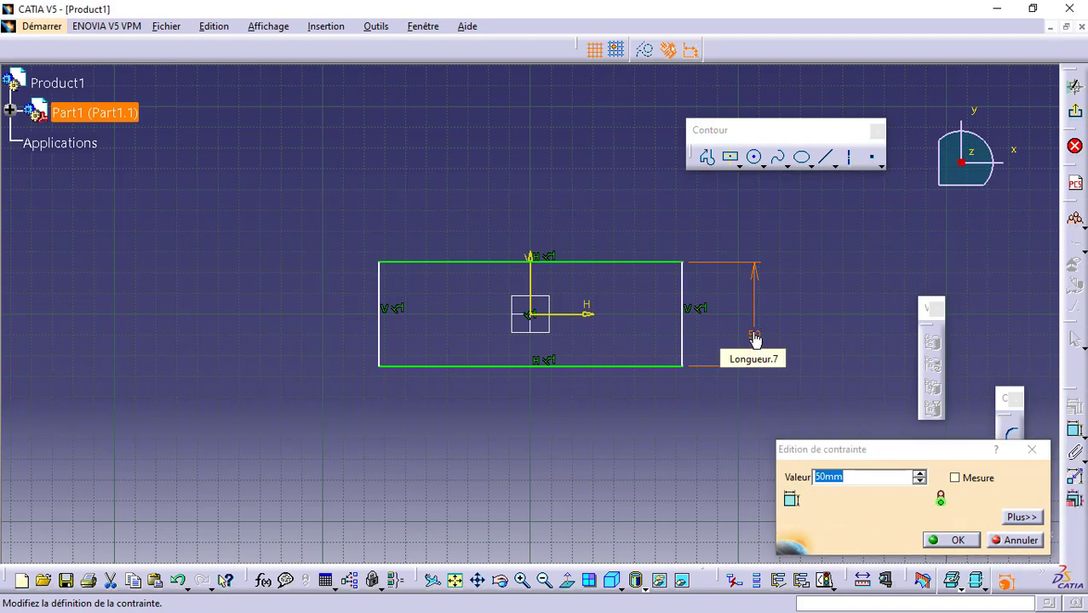
click(808, 460)
text(1)
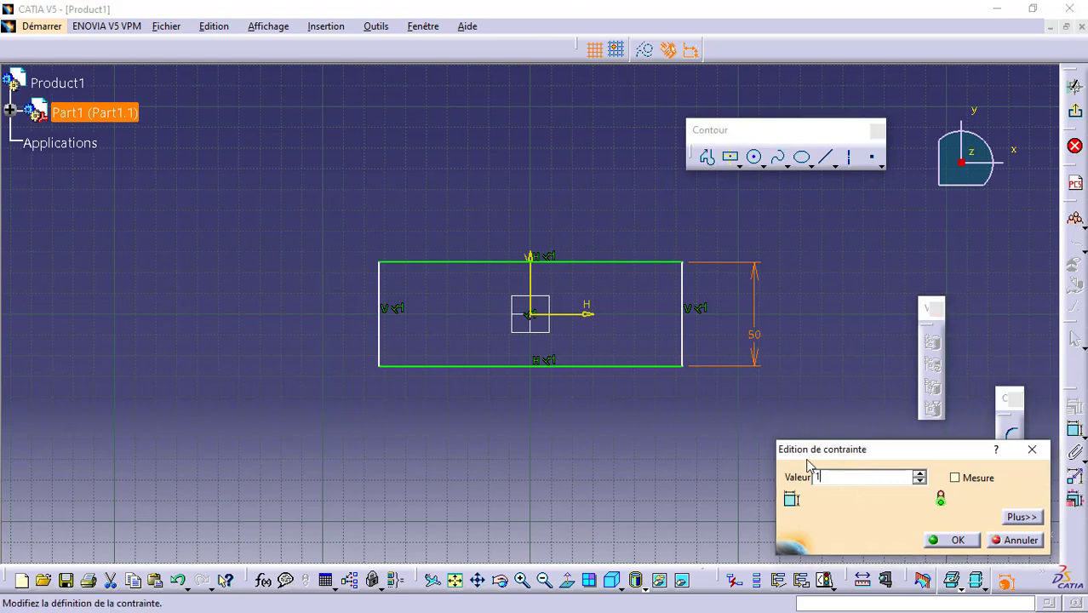
text(00)
key(Return)
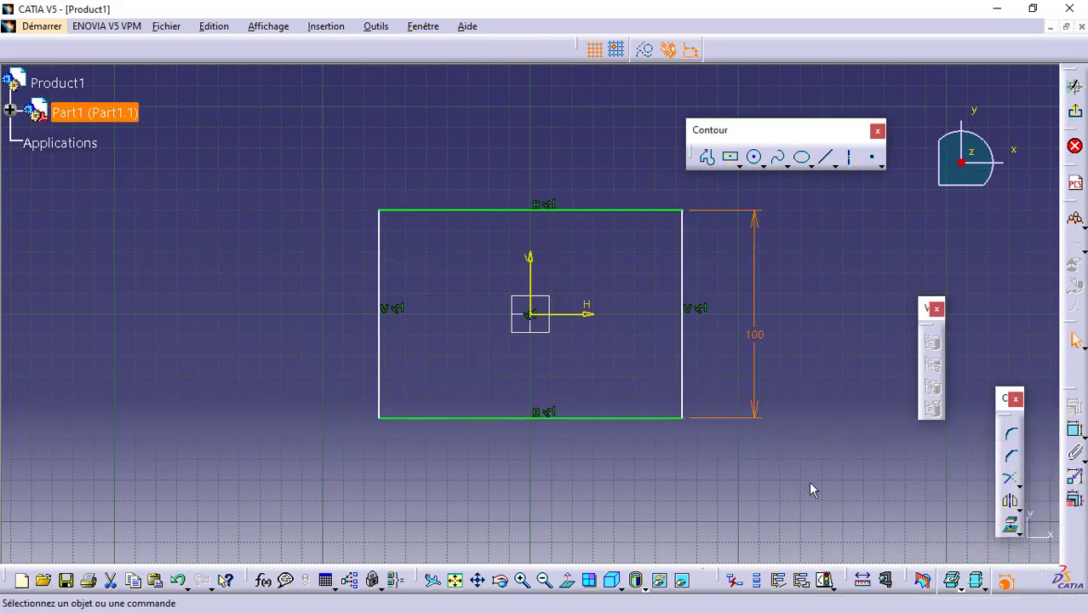
- Dimension the rectangle's width and set it to 150 mm
click(1075, 430)
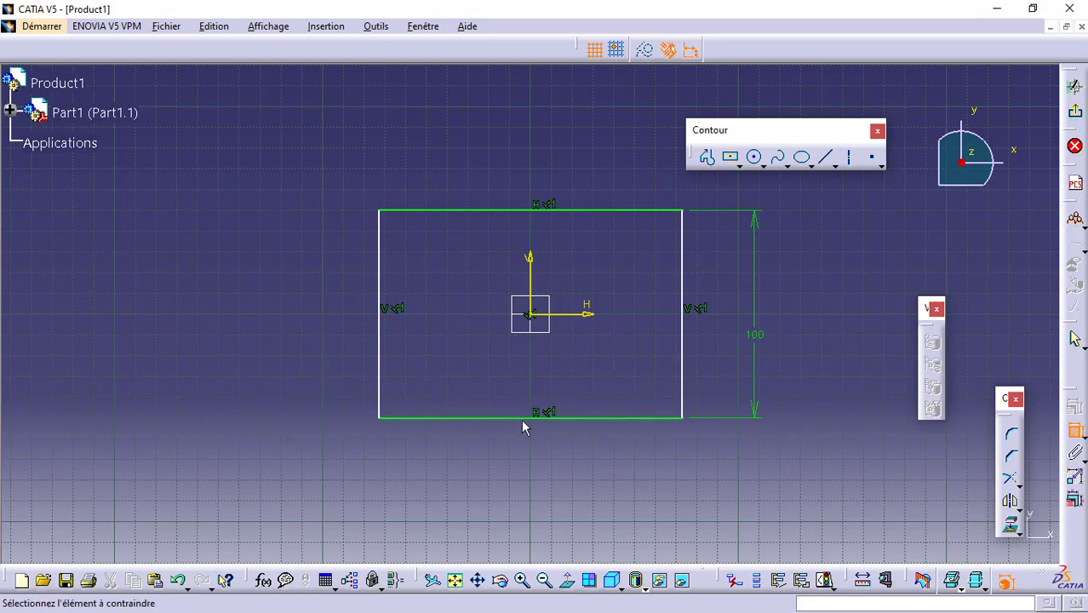
click(535, 422)
click(545, 453)
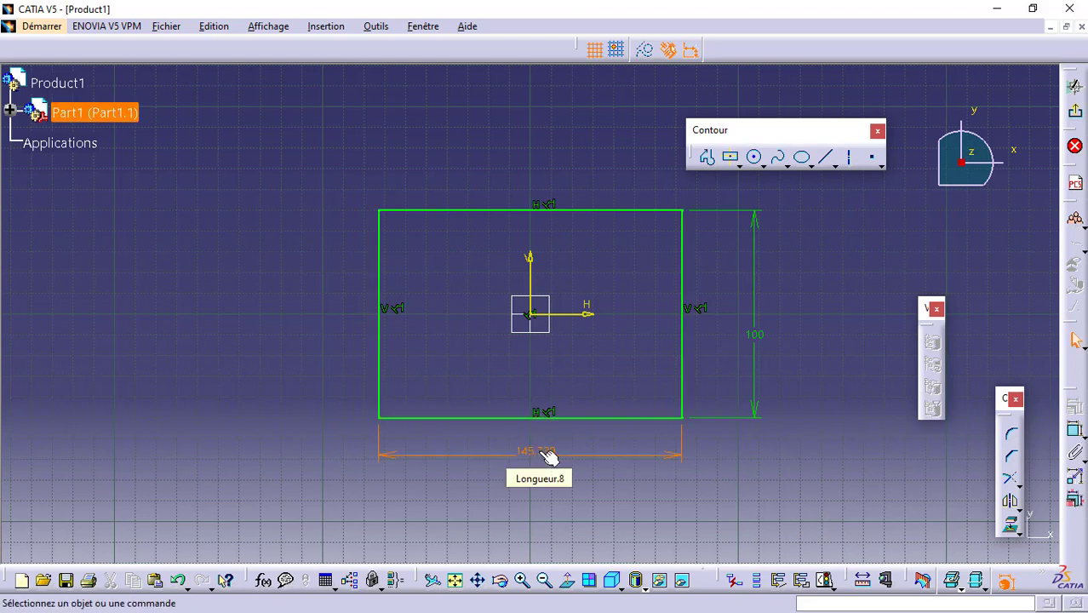
double_click(539, 452)
text(1)
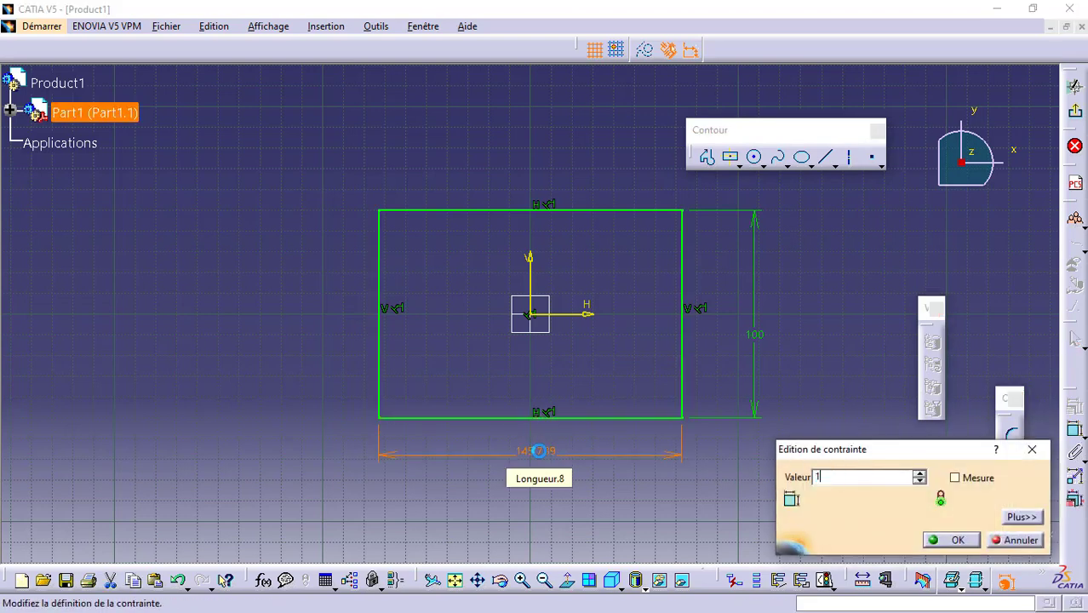
text(50mm)
key(Return)
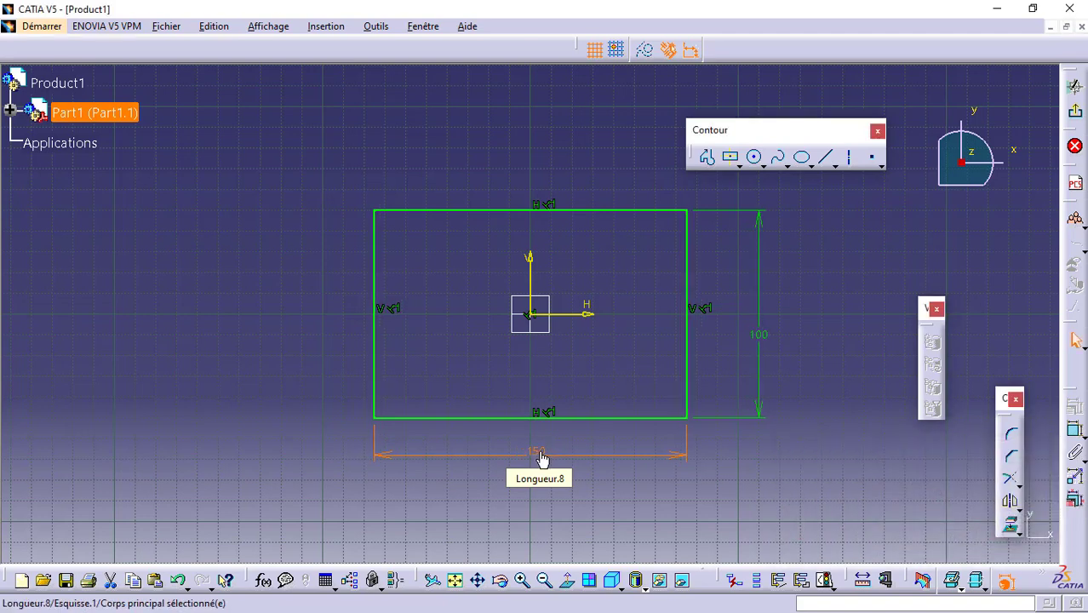
- Set the rectangle's width dimension to 200 mm
double_click(540, 451)
text(200)
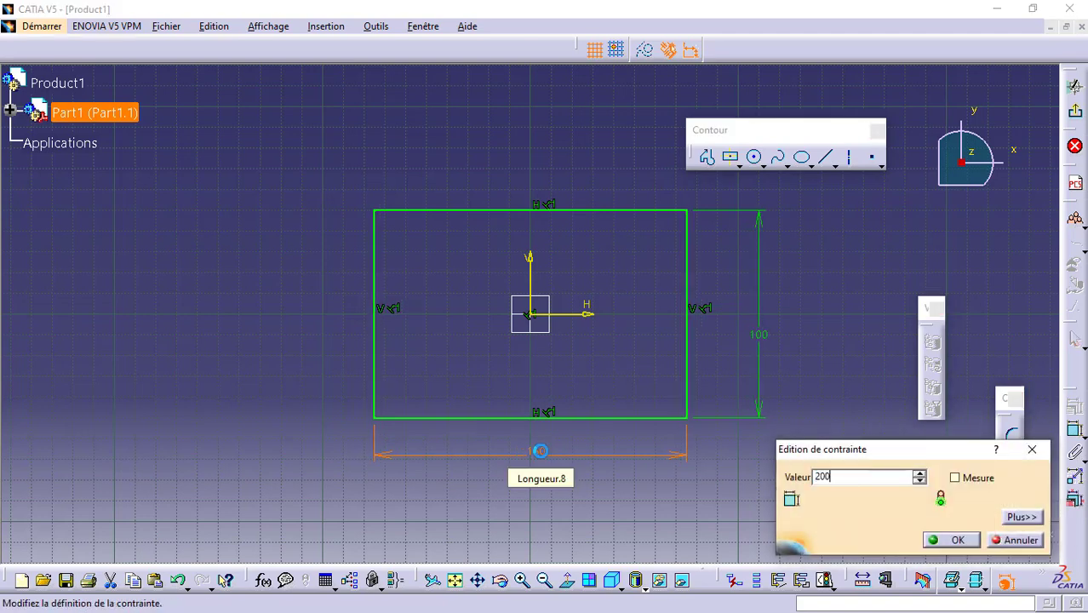
key(Return)
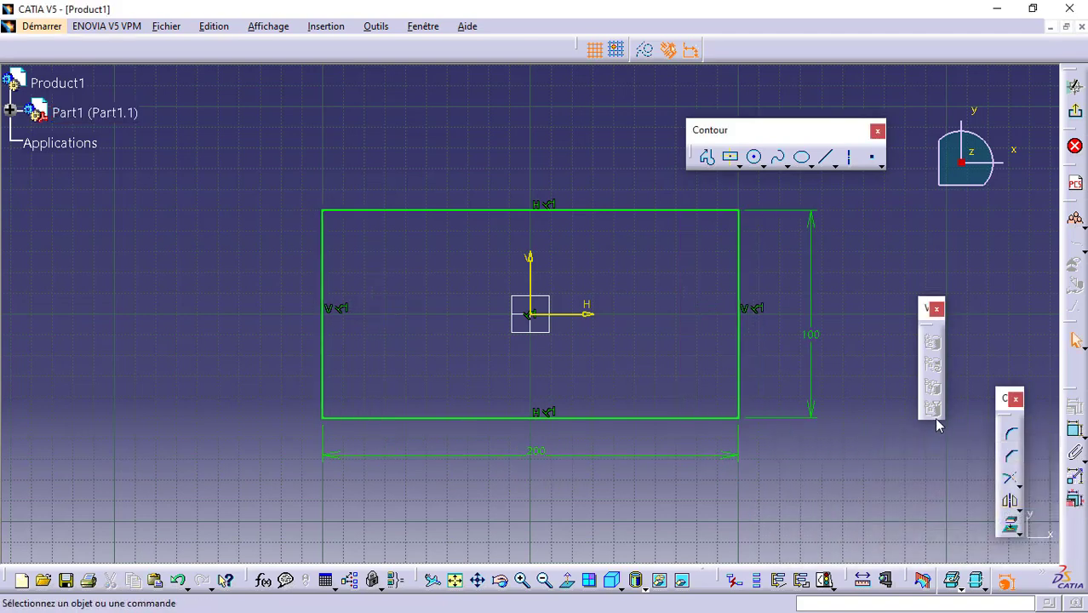
- Draw two circles centred on the horizontal axis, about 21 mm in diameter right of the origin and about 25 mm left of it
click(753, 157)
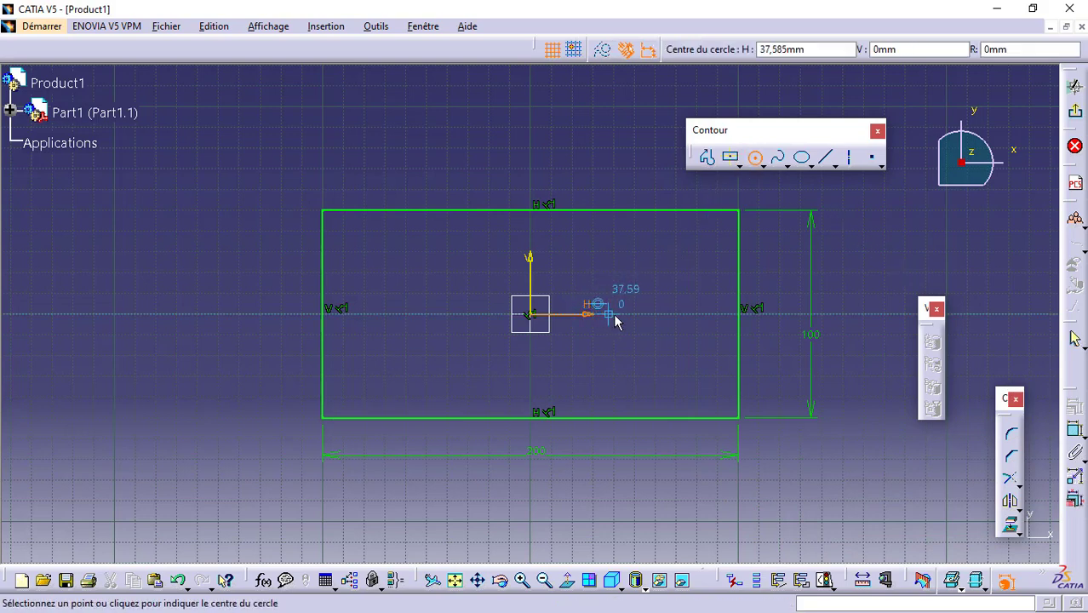
click(617, 316)
click(630, 333)
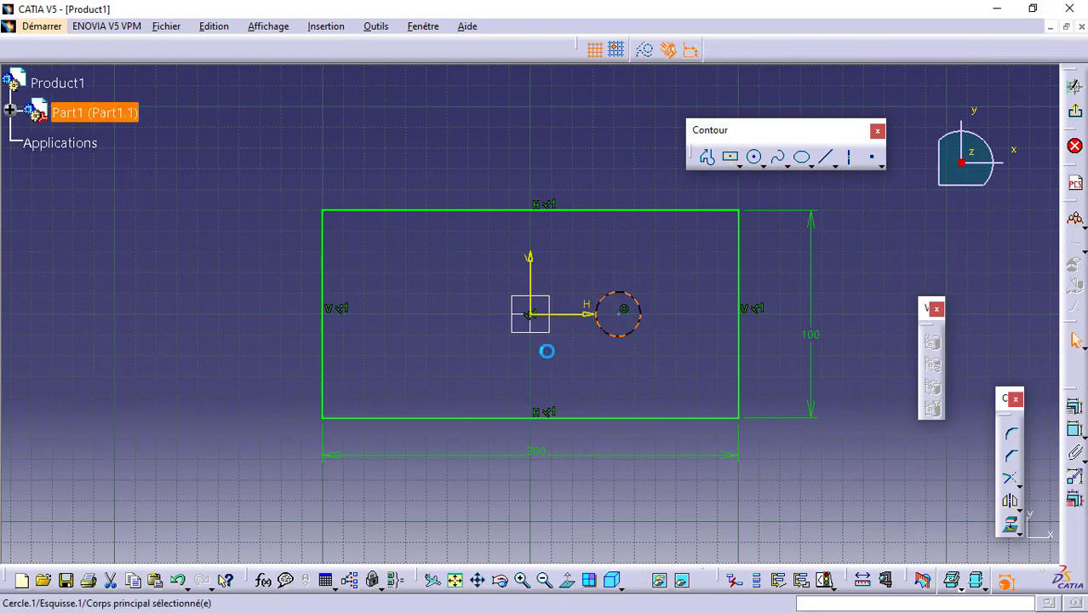
click(755, 157)
click(436, 317)
click(452, 339)
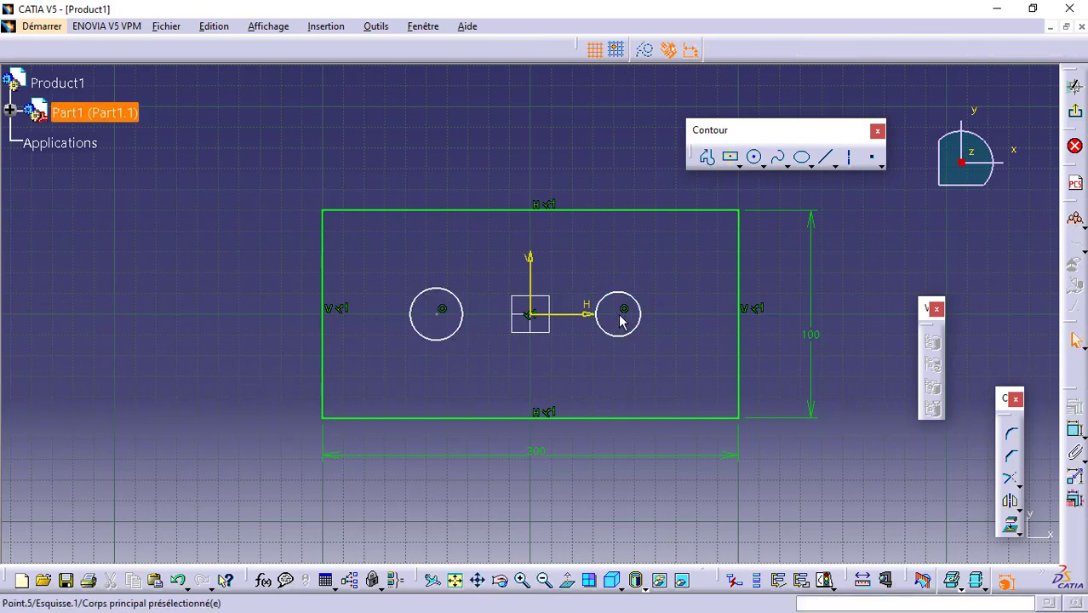
double_click(450, 315)
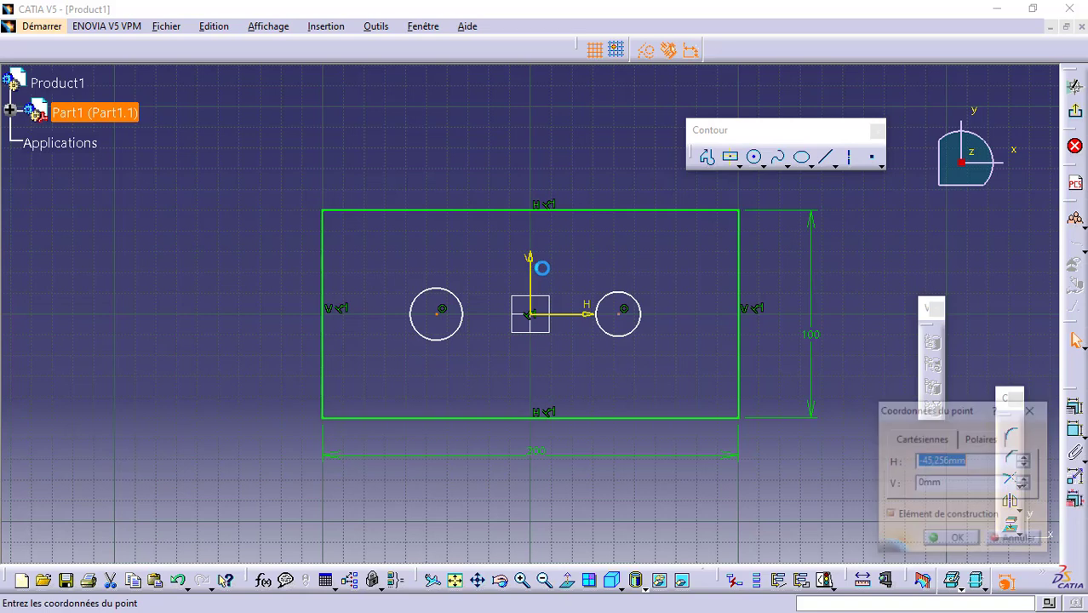
click(1032, 409)
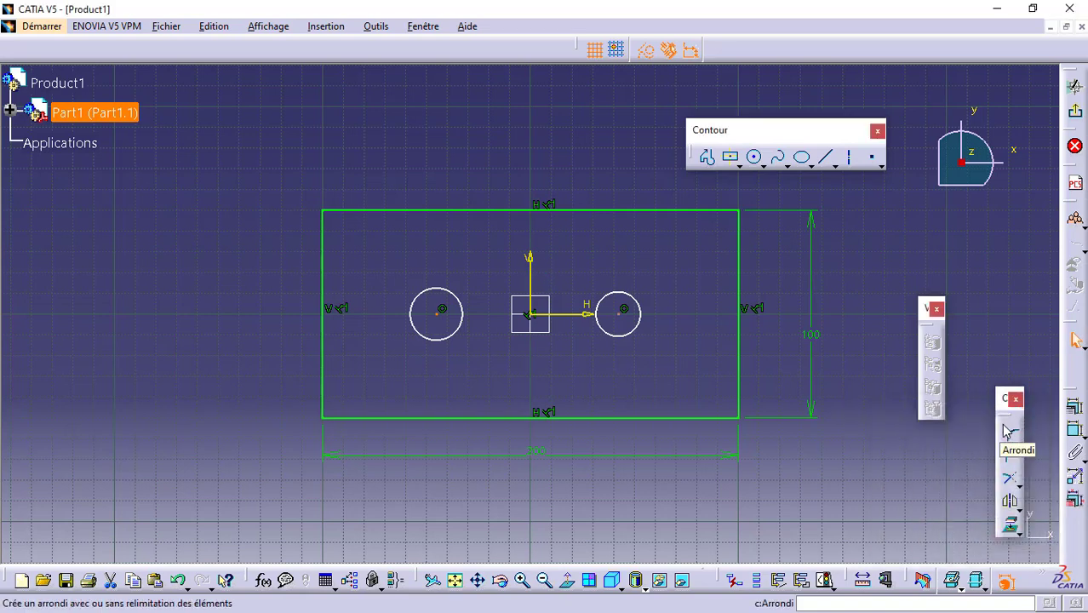
click(950, 432)
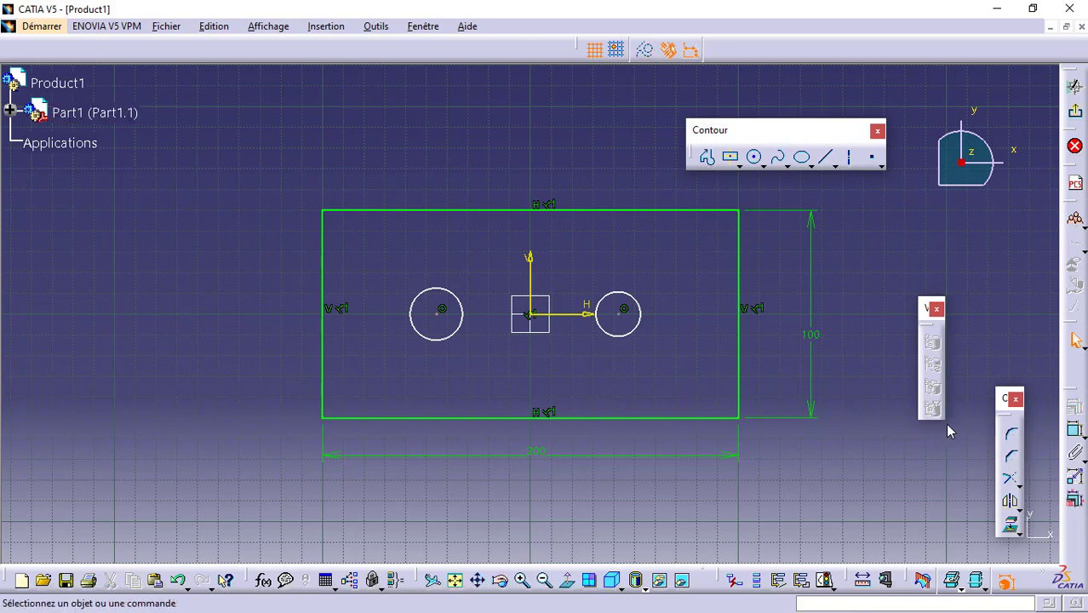
- Dimension the right circle's diameter and set it to 20 mm
click(1075, 430)
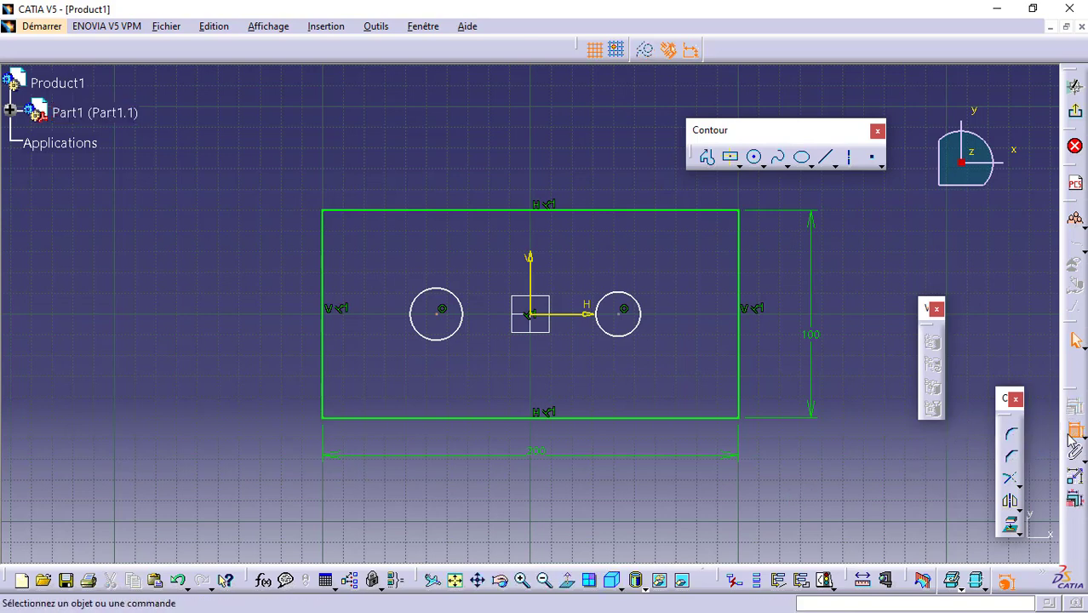
click(627, 337)
double_click(821, 500)
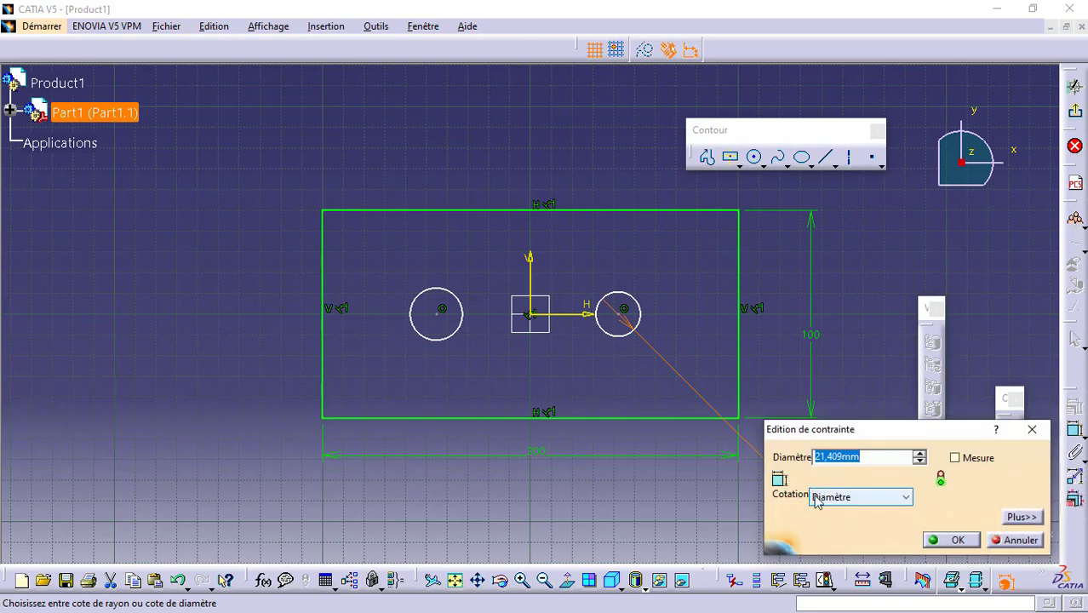
text(20)
key(Return)
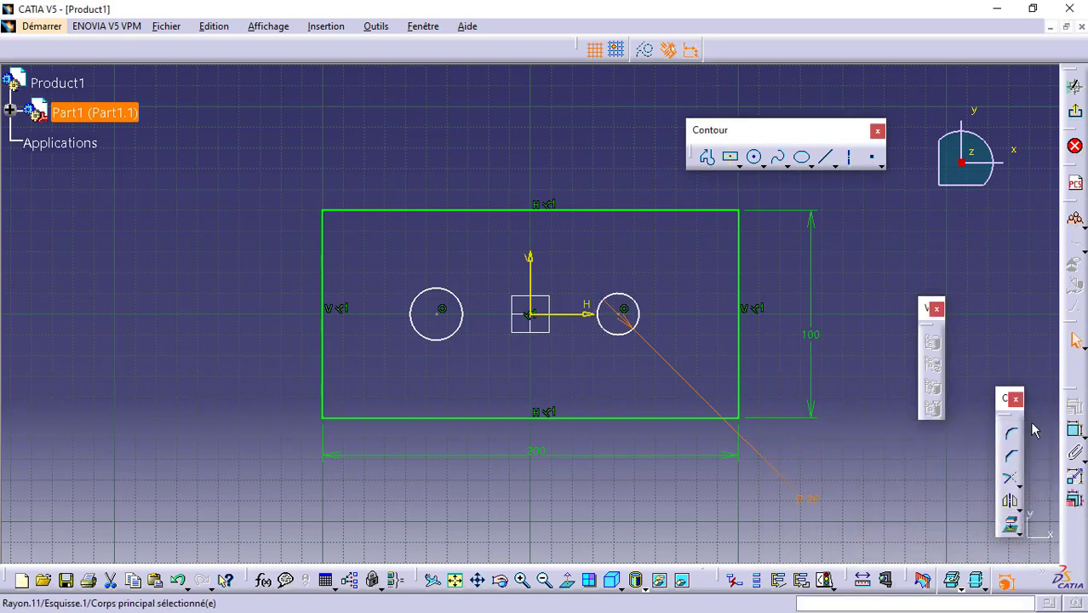
- Dimension the left circle's diameter and set it to 20 mm
click(1075, 430)
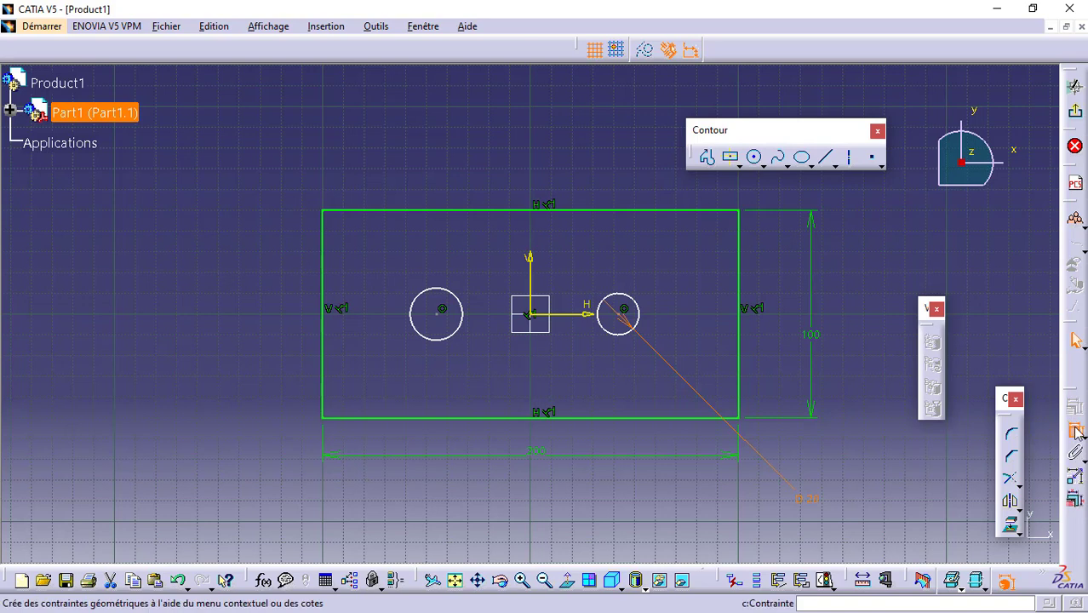
click(454, 336)
double_click(157, 377)
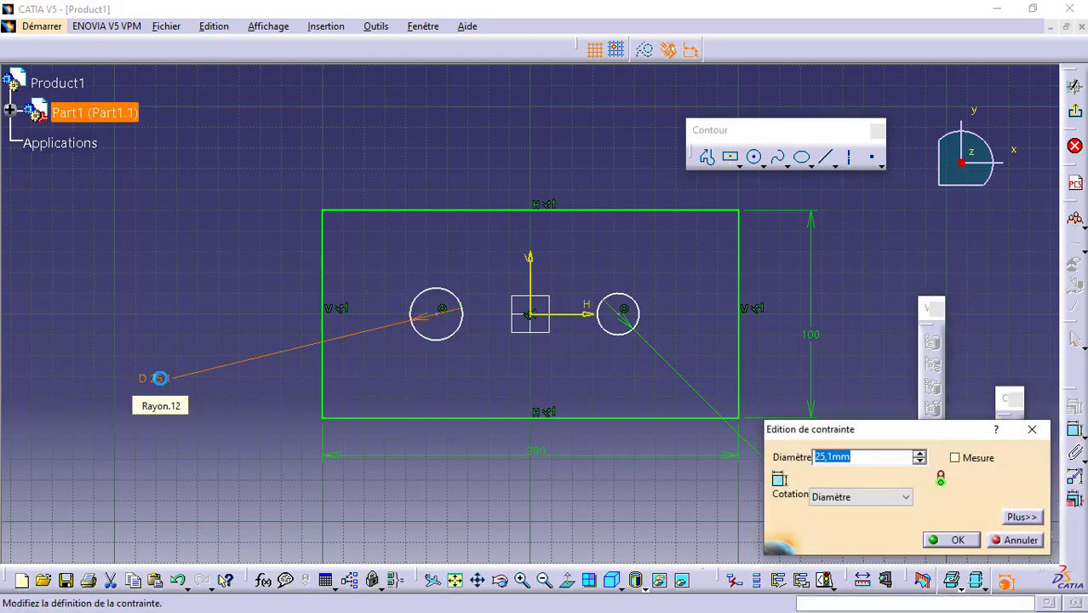
text(2)
key(Return)
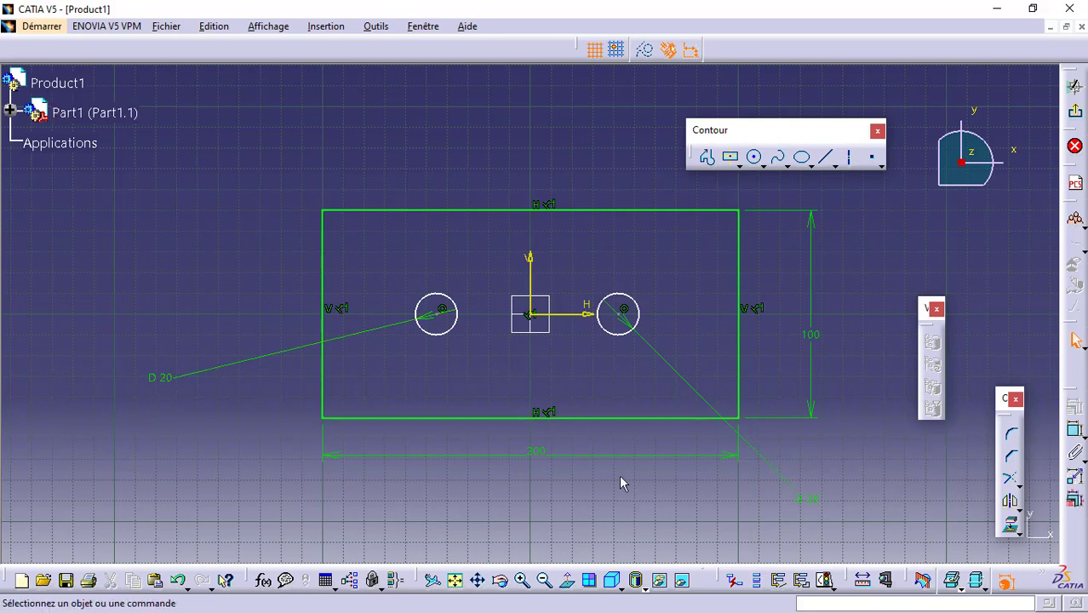
- Constrain the two circle centres to be symmetric about the sketch's vertical axis
click(438, 320)
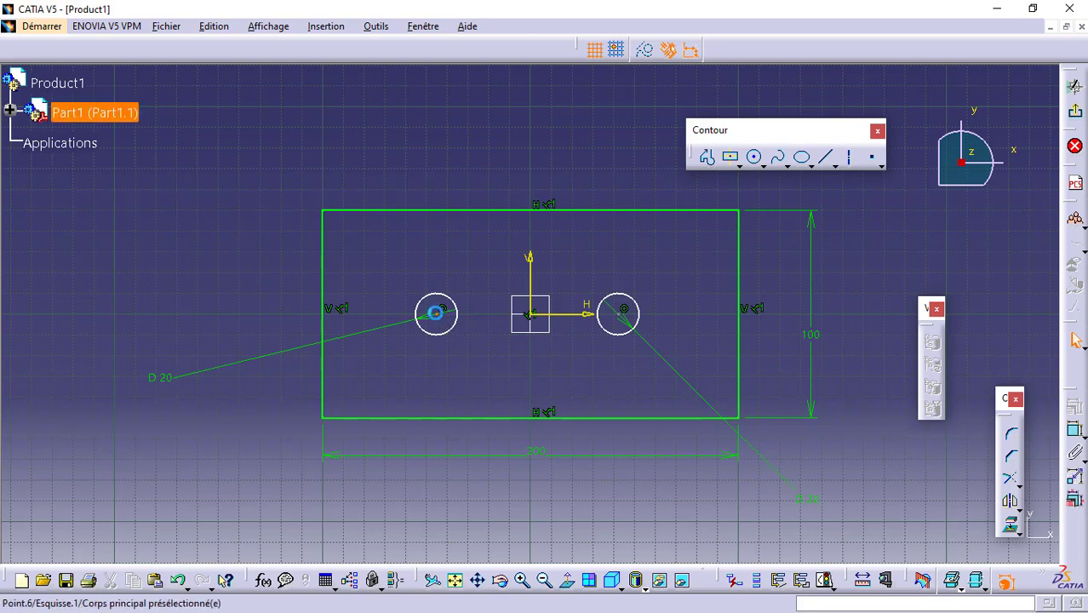
ctrl+click(621, 315)
ctrl+click(529, 267)
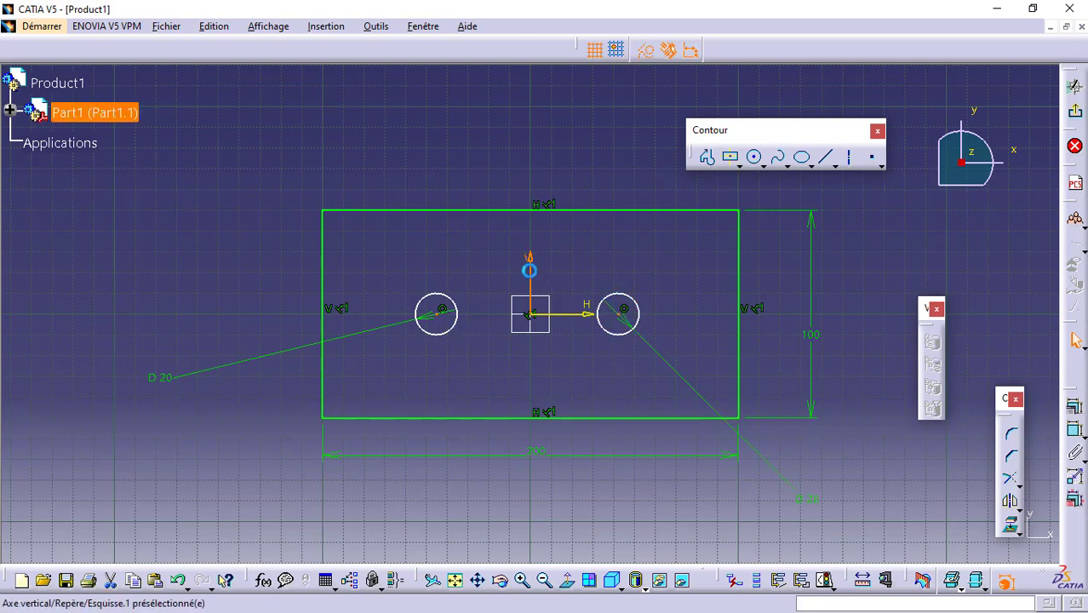
click(1075, 408)
click(873, 478)
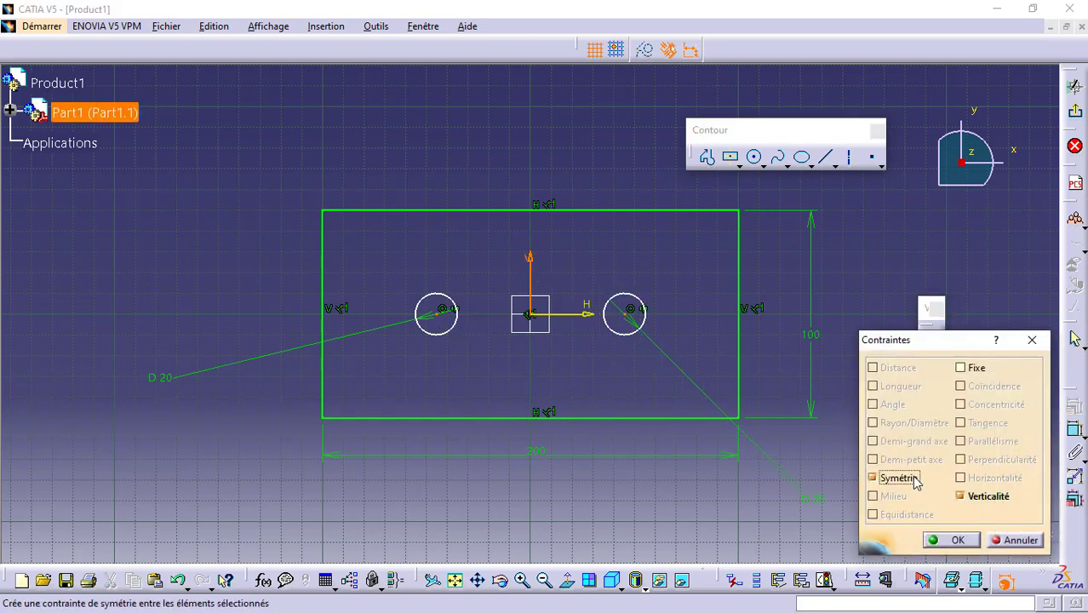
click(952, 540)
- Dimension the horizontal distance between the two circle centres and set it to 90 mm
click(1075, 431)
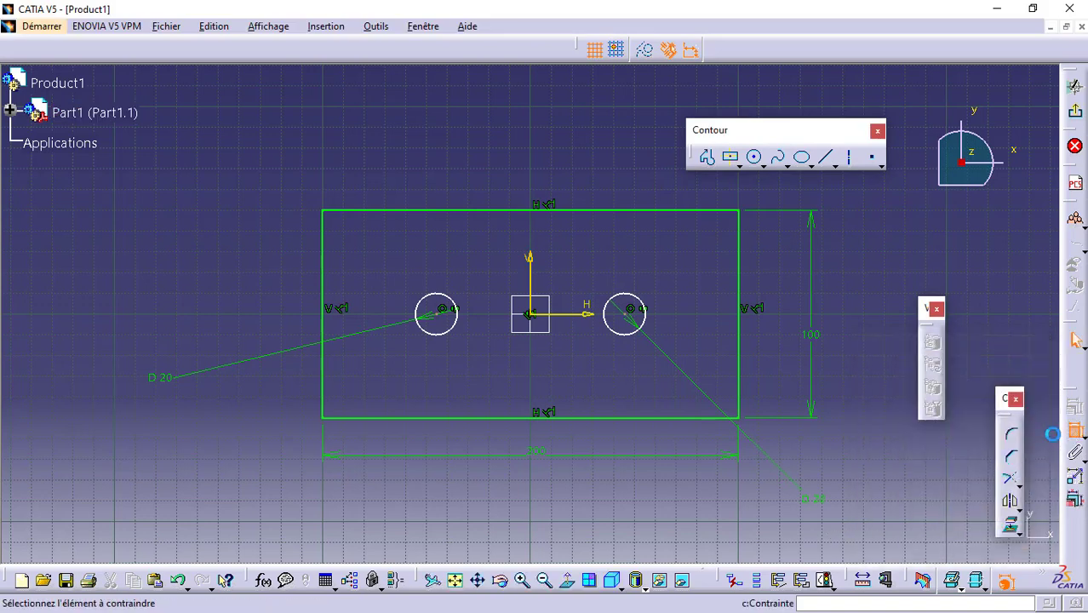
click(440, 315)
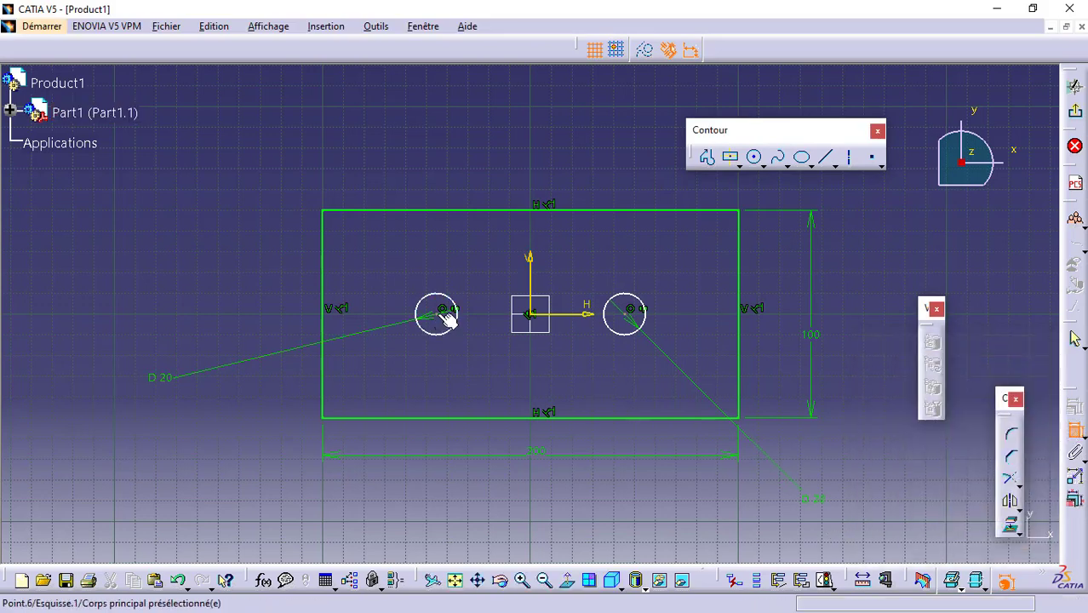
click(628, 315)
double_click(545, 146)
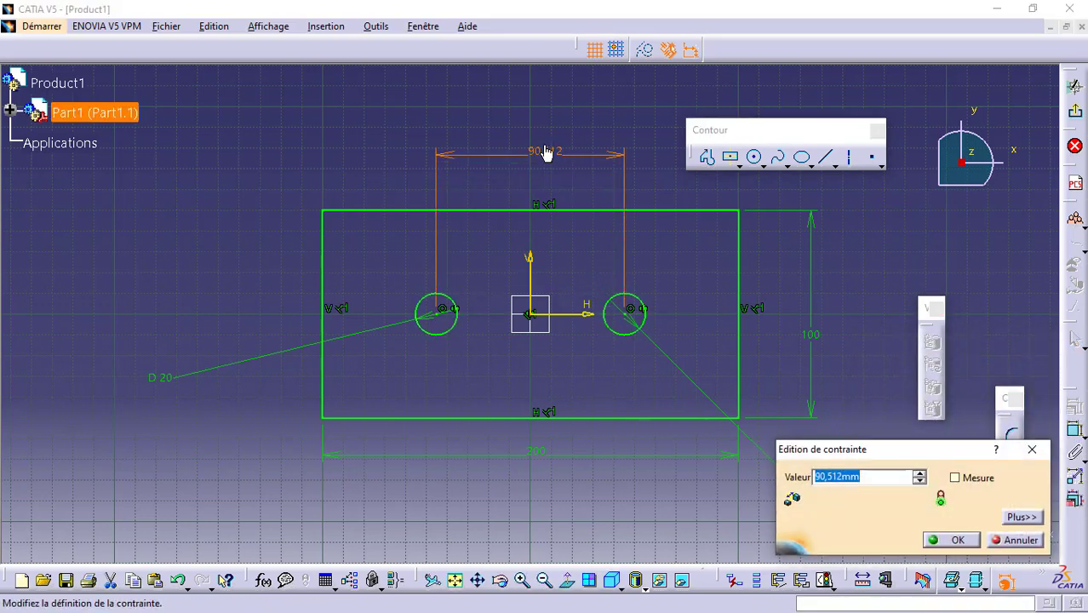
text(90)
key(Return)
click(413, 89)
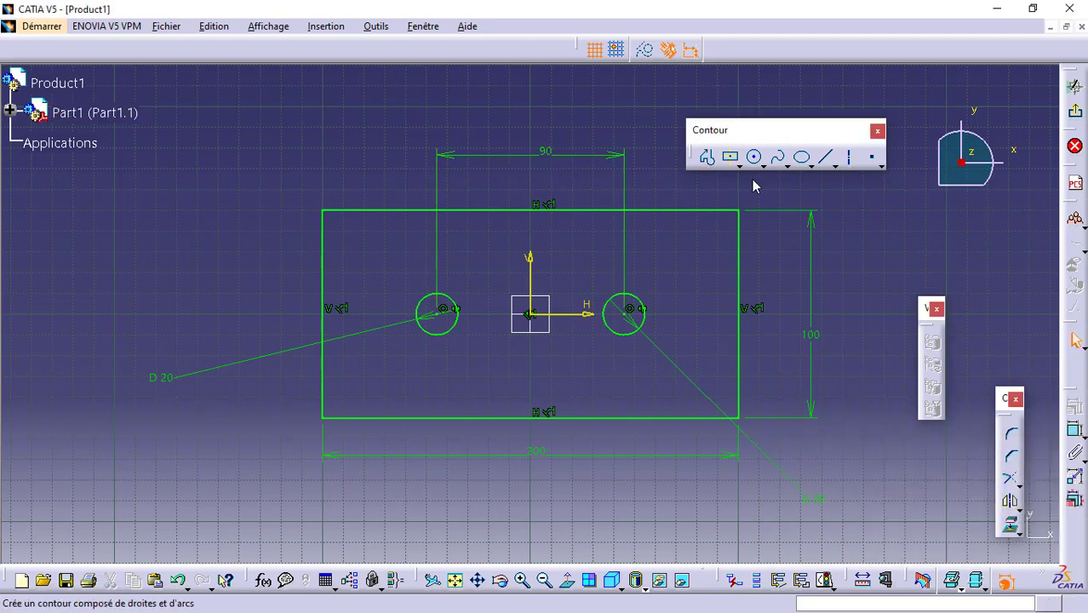
- Exit the sketch and start a Multi-extrusion of its profile, setting the rectangular plate domain's length to 10 mm
click(1076, 112)
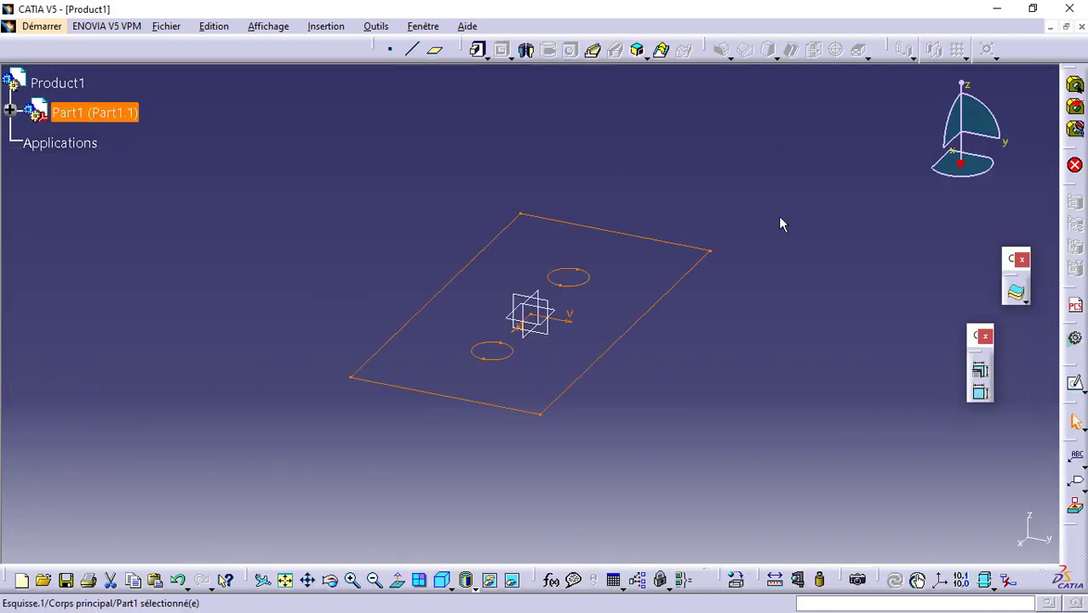
click(487, 57)
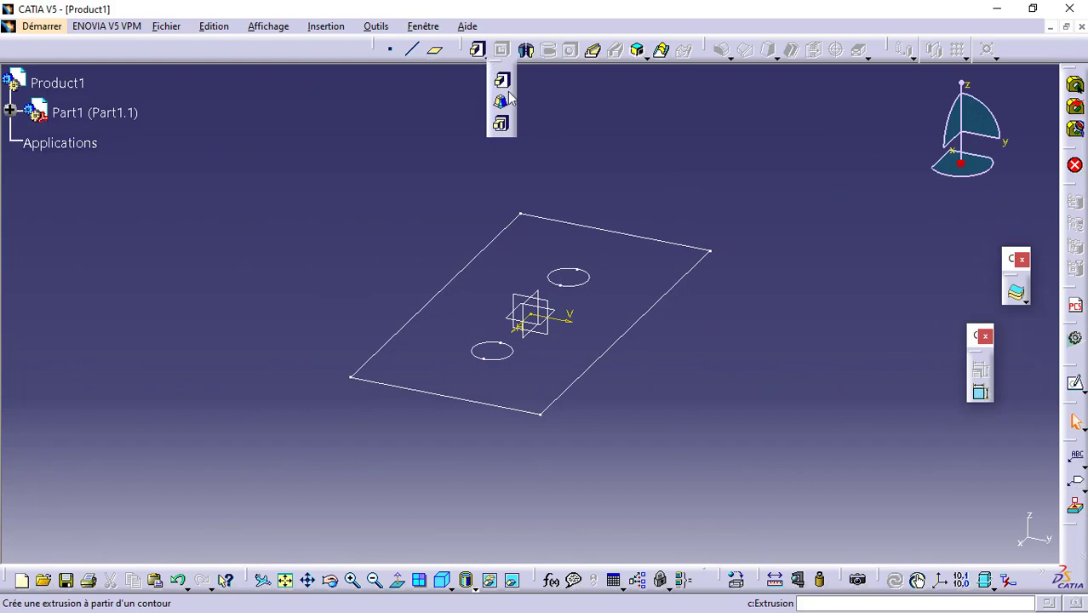
click(501, 125)
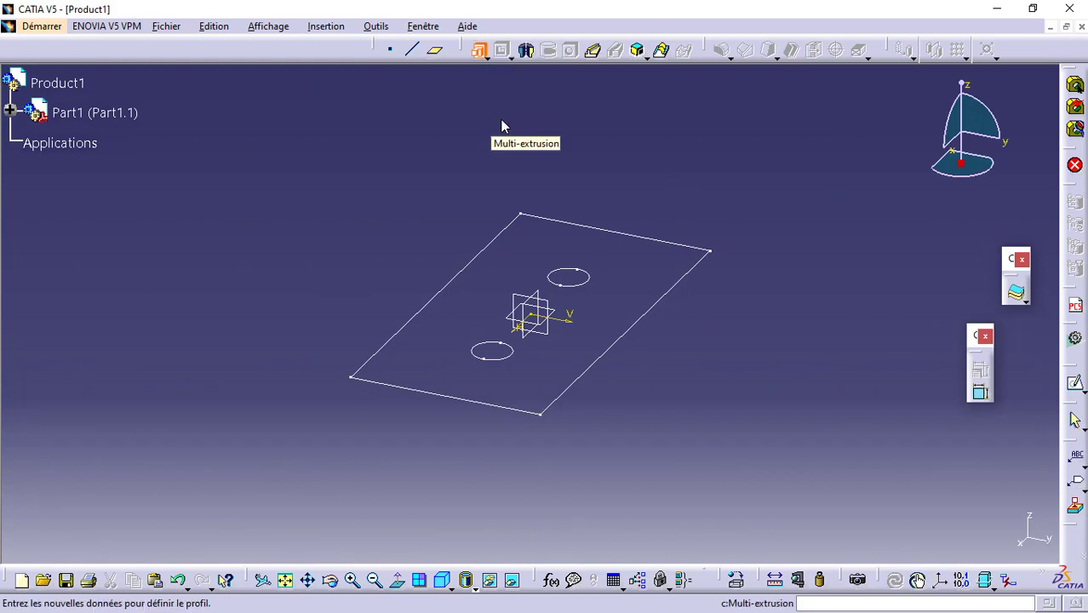
click(501, 241)
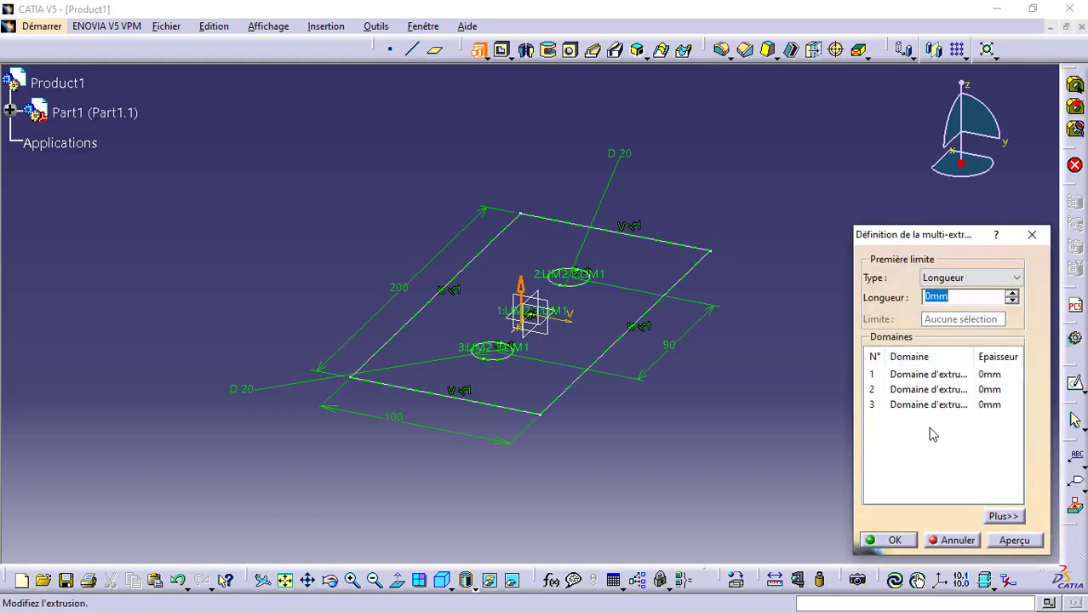
click(930, 379)
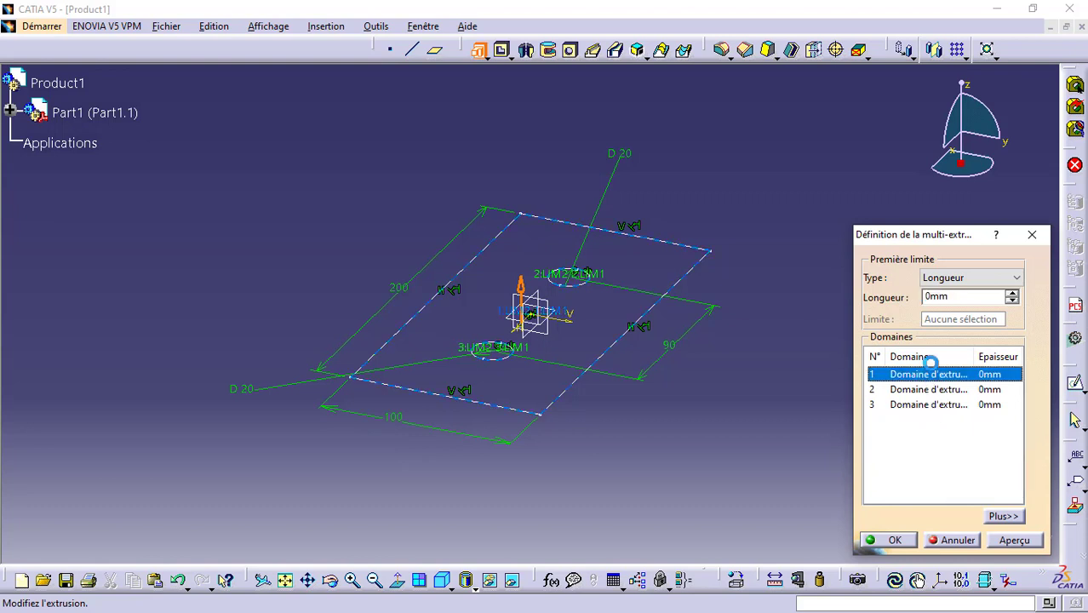
click(955, 302)
double_click(955, 303)
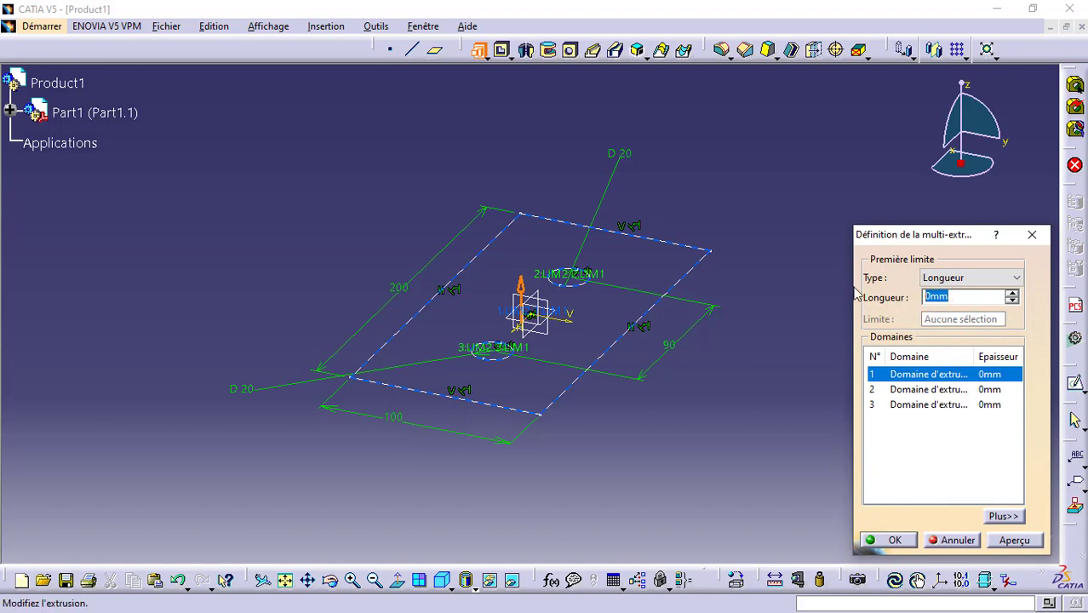
text(10)
- Set the length of extrusion domain 2, the first circle, to 60 mm
click(919, 391)
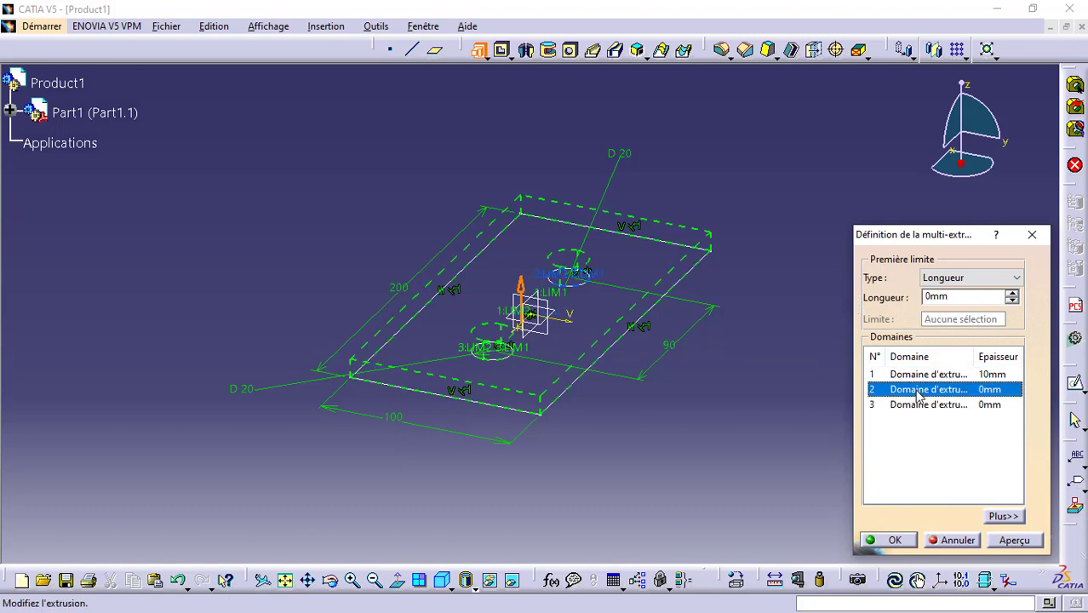
click(962, 280)
click(966, 294)
drag(960, 298, 916, 303)
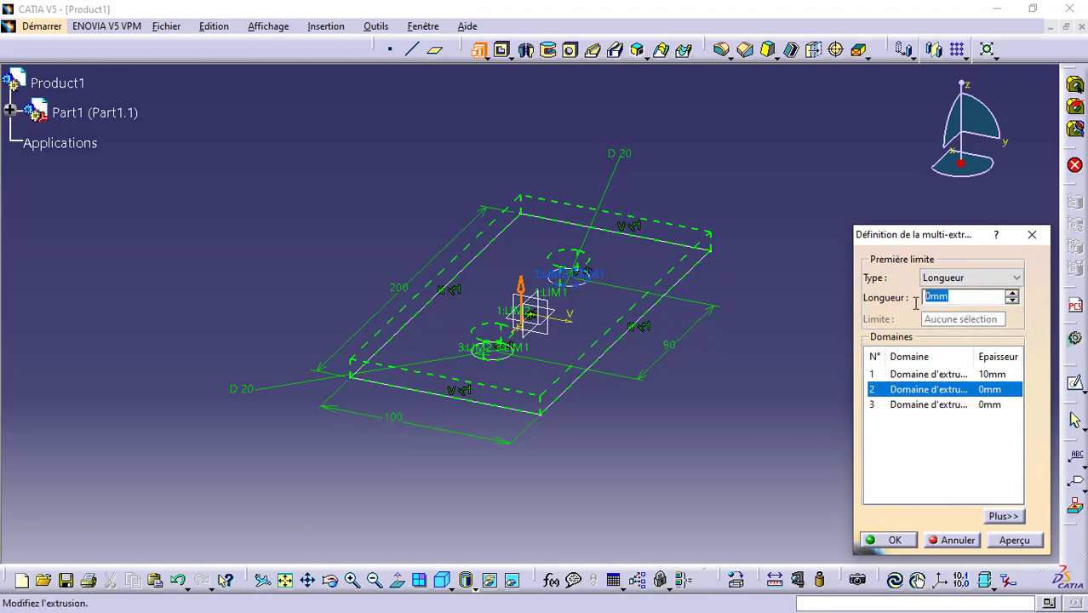
text(60)
key(Return)
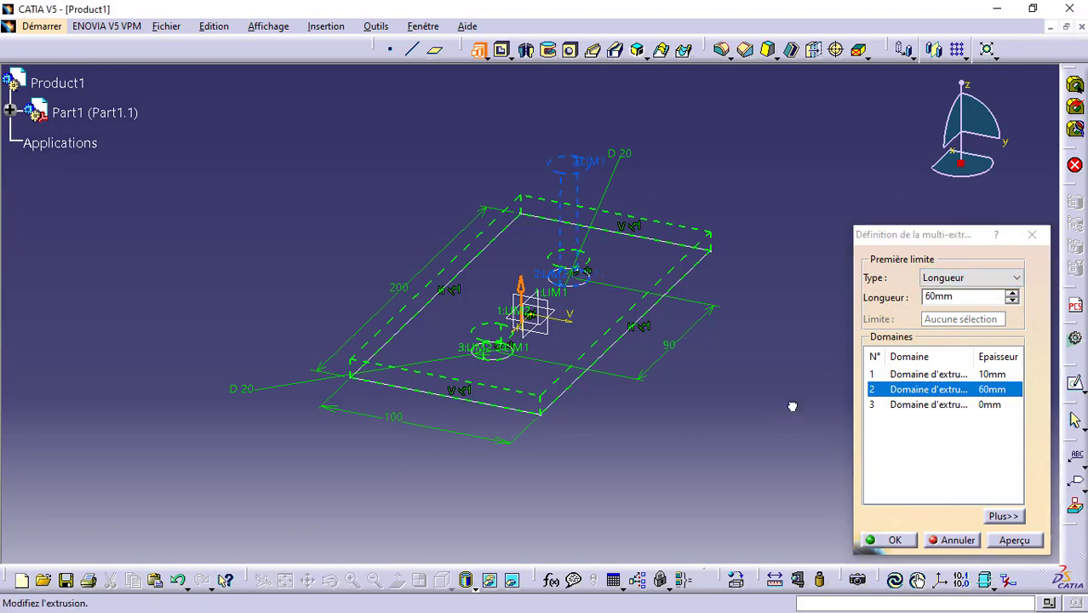
- Set the length of extrusion domain 3, the other circle, to 60 mm and create the multi-extrusion
click(930, 404)
drag(949, 298, 927, 300)
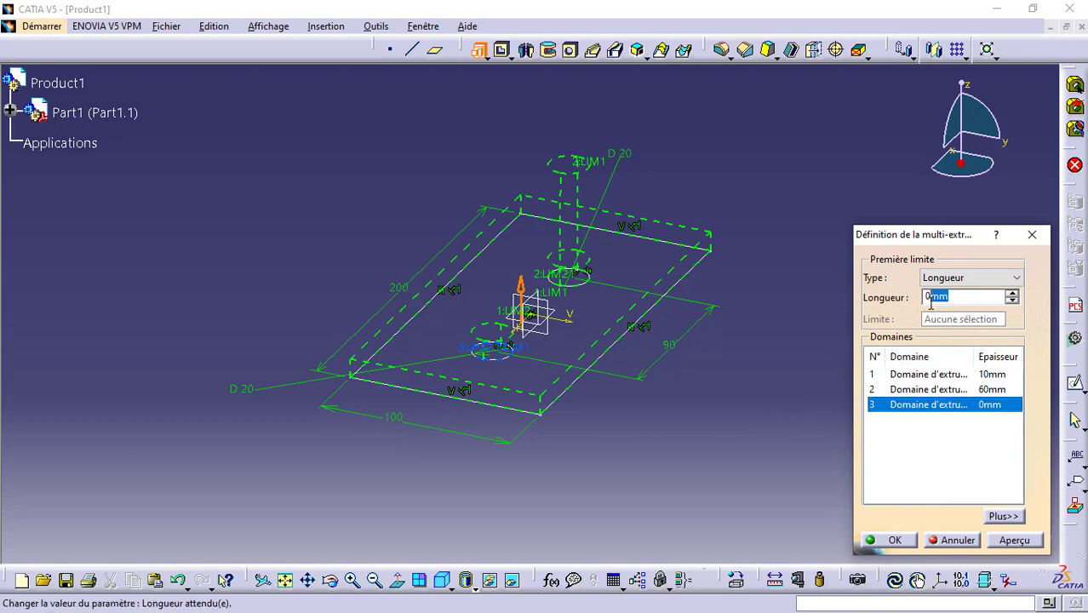
text(60)
click(765, 424)
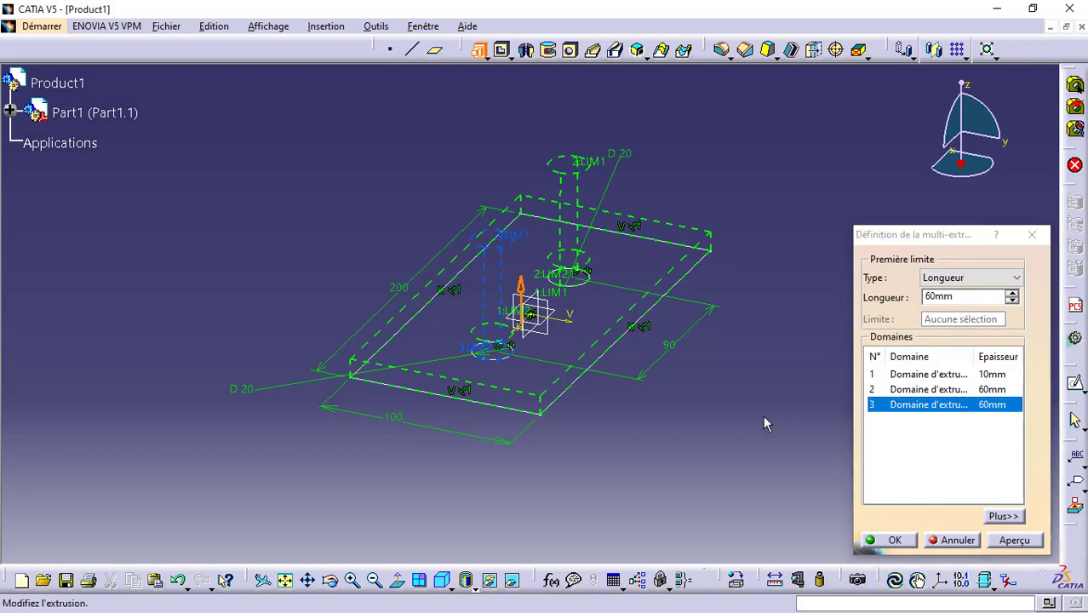
click(1012, 545)
click(890, 540)
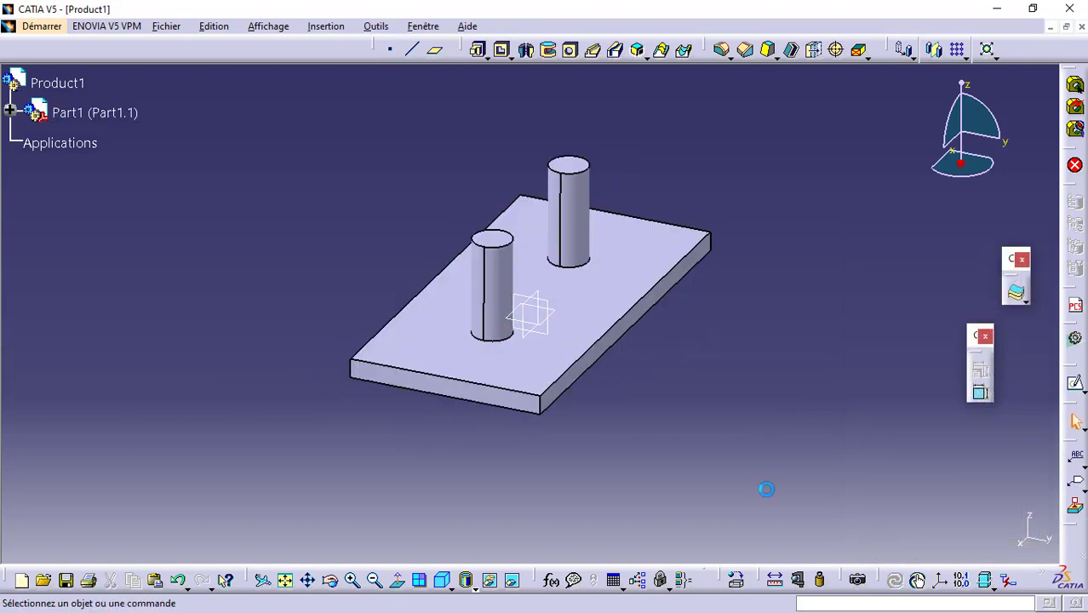
middle_drag(688, 491, 187, 317)
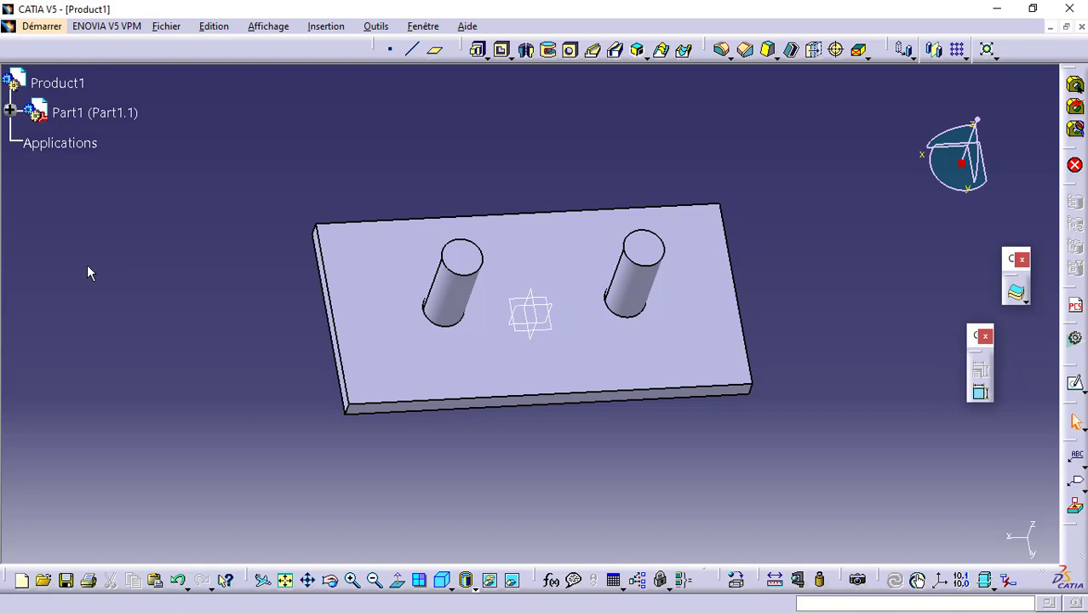
- Save the part as BESS in CATPart format in the CATIA CAD CAM CAE folder
key(ctrl+s)
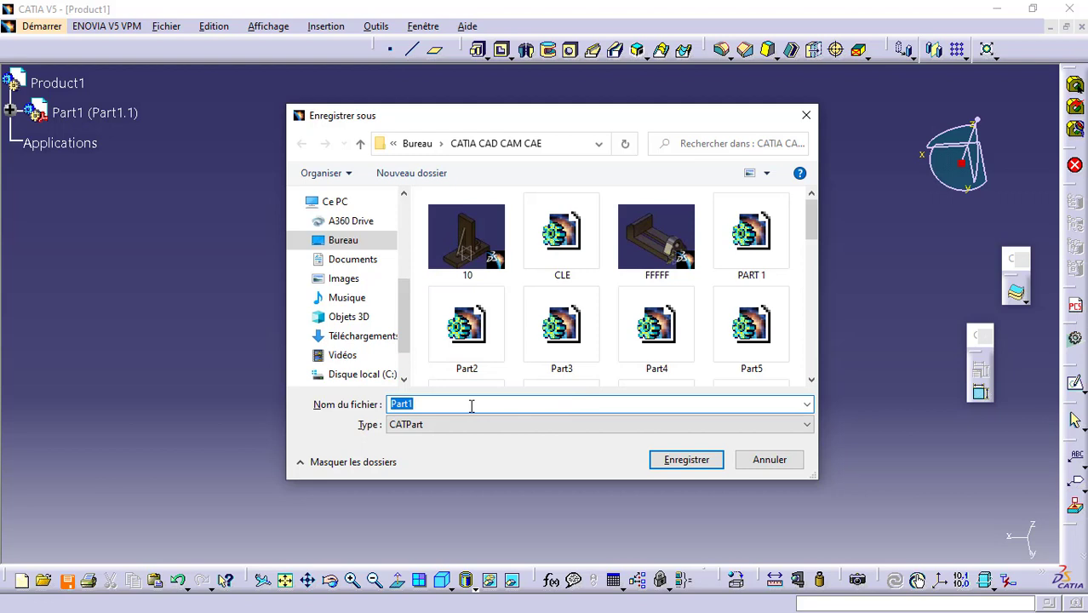
text(BESS)
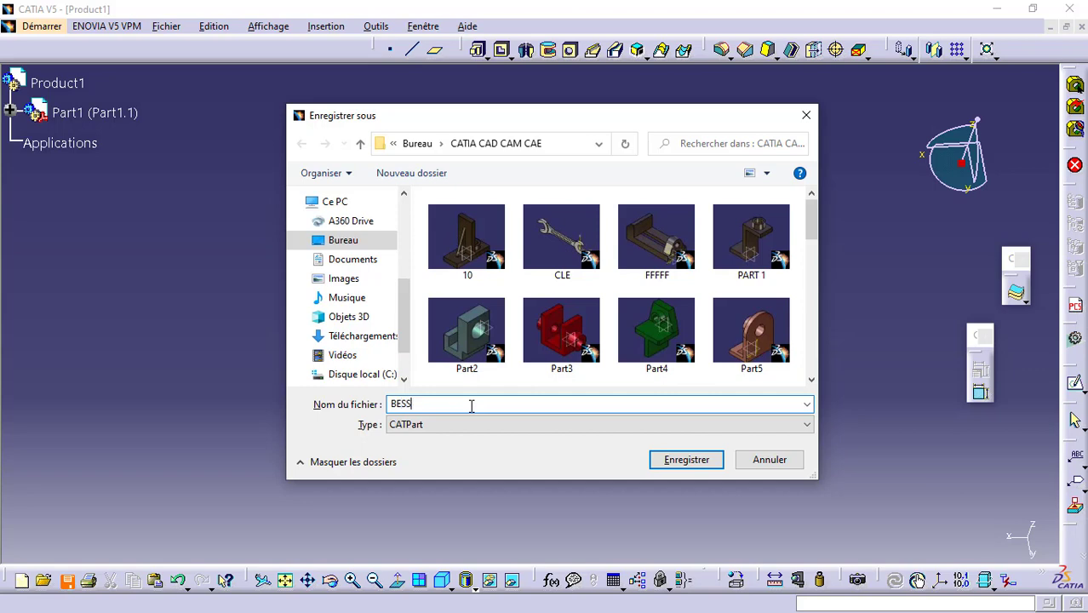
click(686, 460)
click(582, 385)
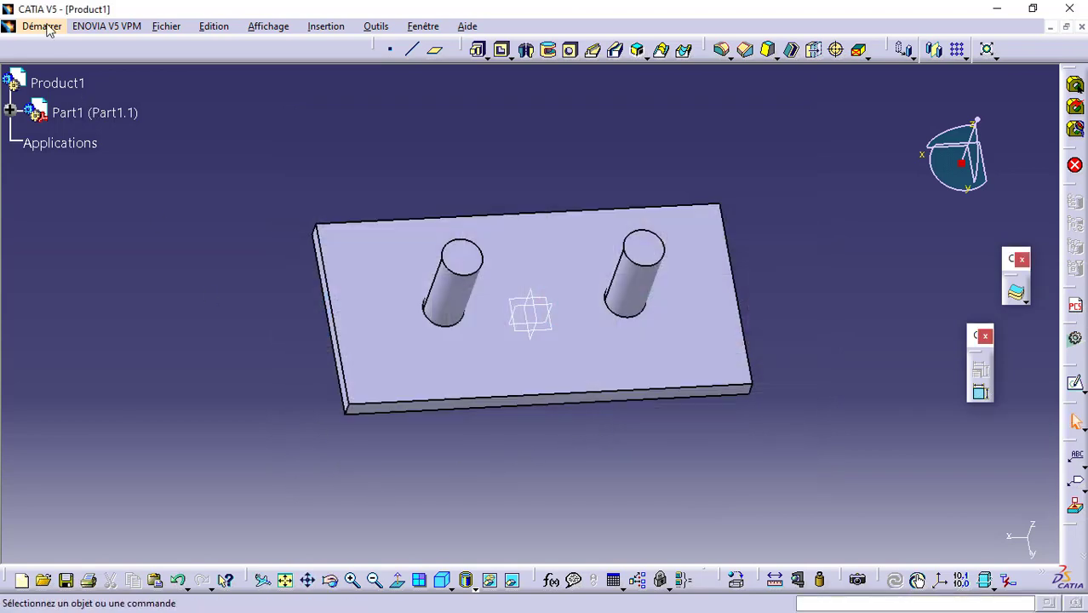
- Create a new part named Part2 with hybrid design enabled and open a sketch on its xy plane
click(42, 25)
mouse_move(127, 65)
click(280, 65)
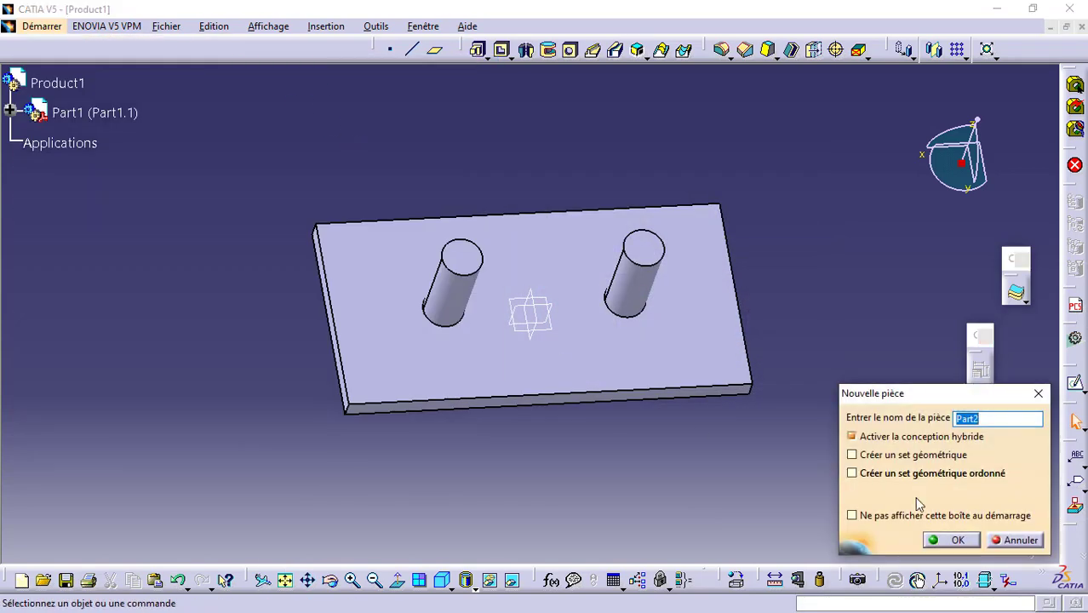
key(Return)
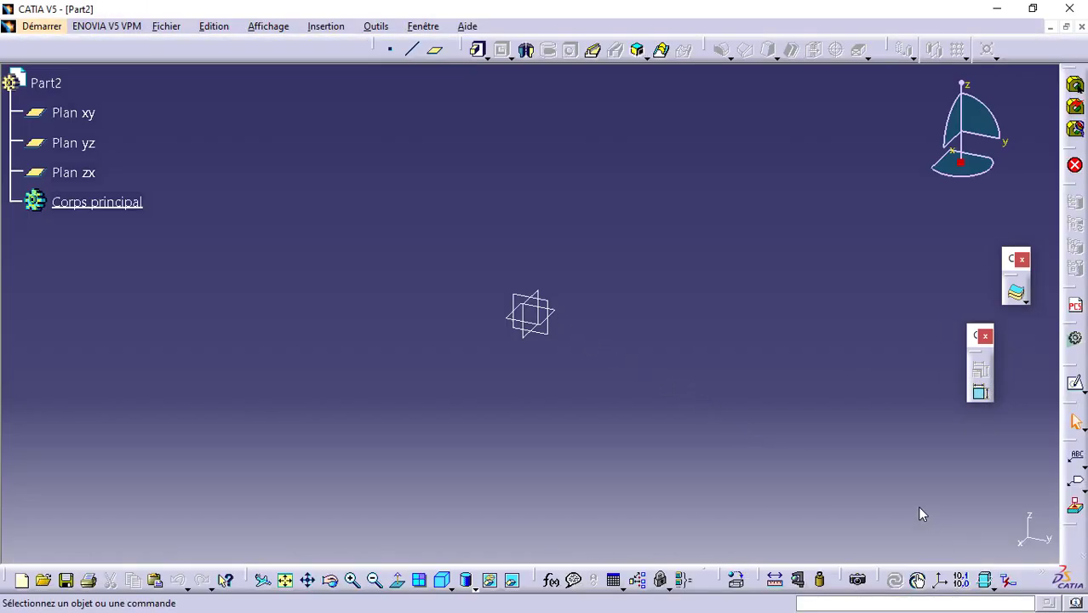
click(554, 316)
click(1075, 385)
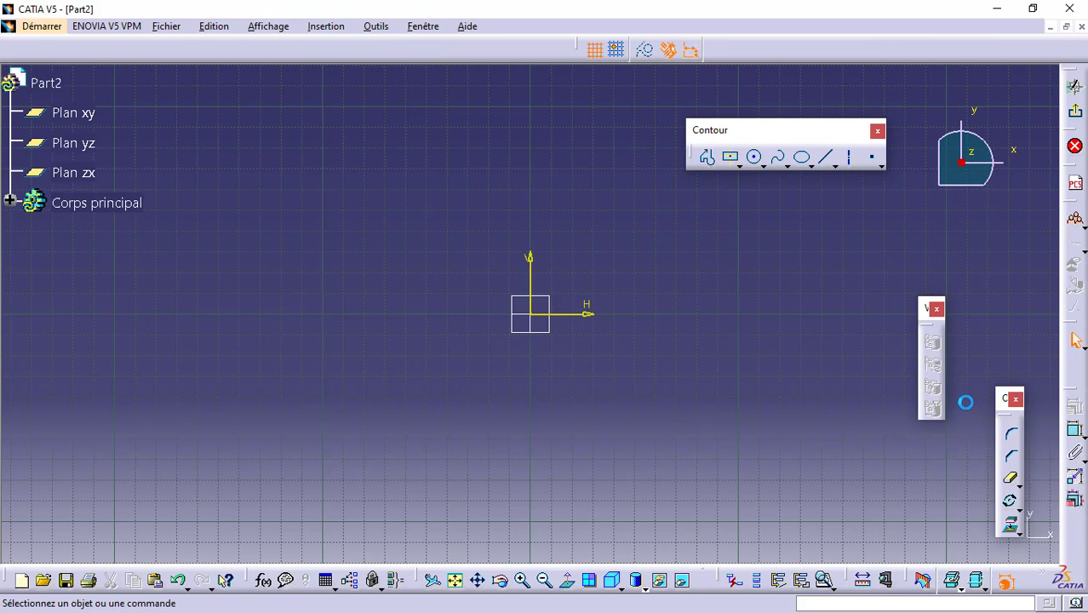
- Draw three concentric circles centred on the origin, about 107 mm, 28 mm and 62 mm in diameter
click(753, 157)
click(534, 315)
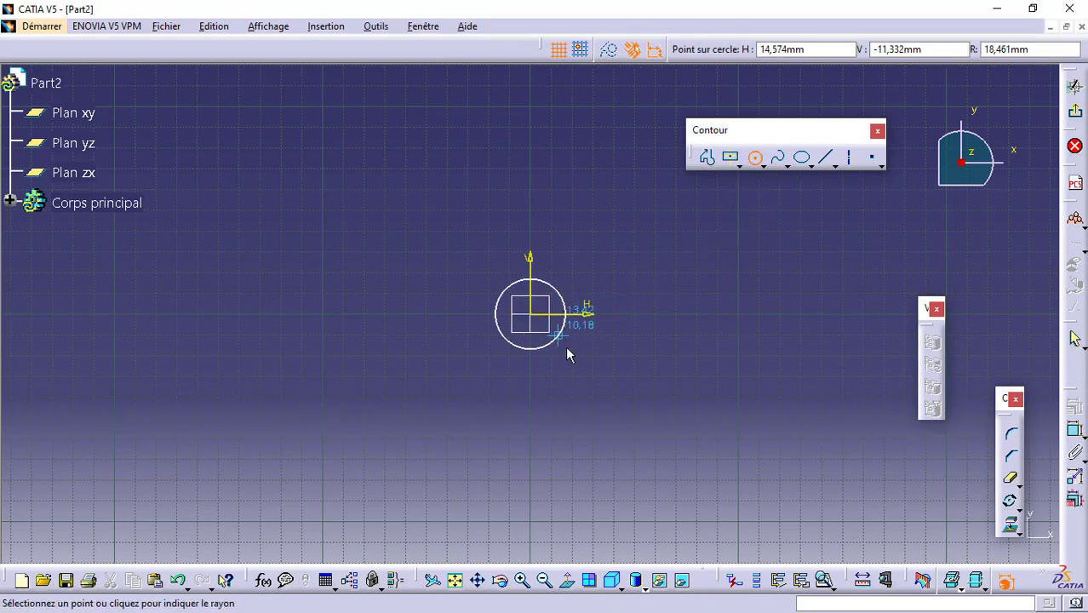
click(609, 393)
click(754, 157)
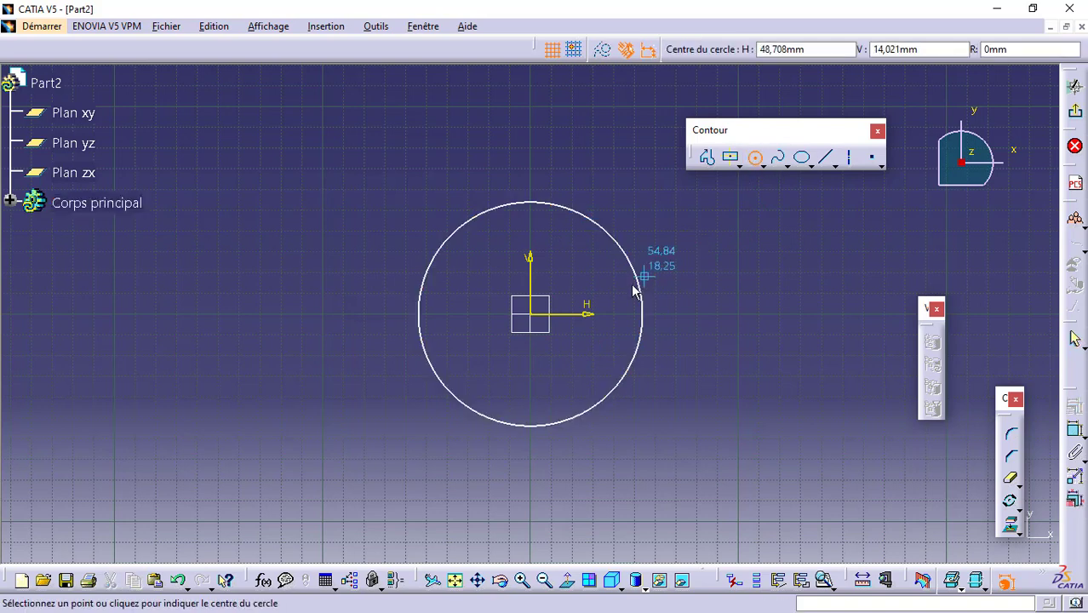
click(533, 316)
click(552, 335)
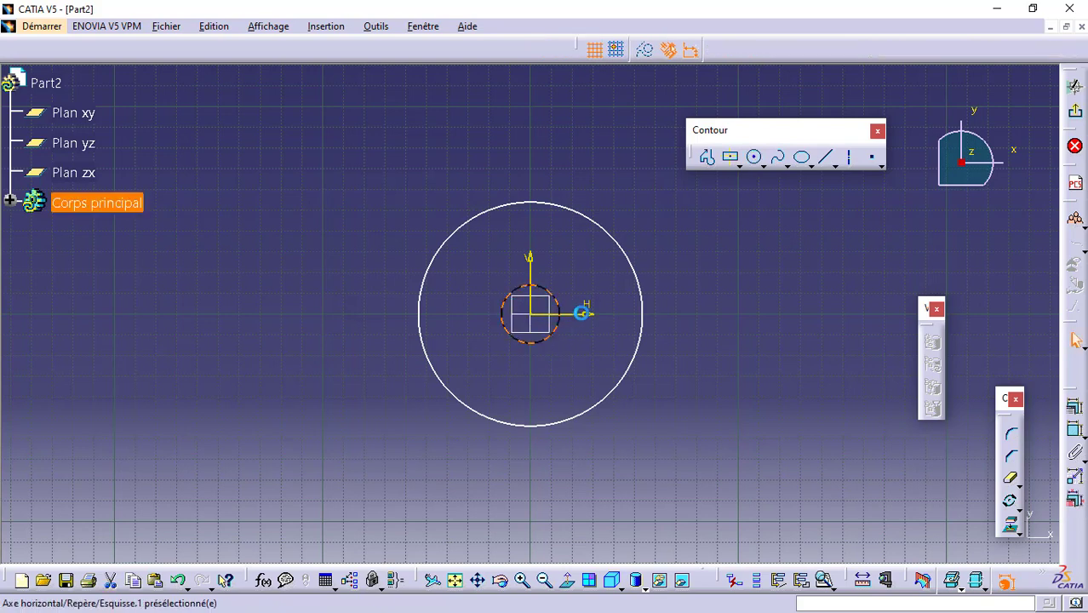
click(756, 159)
click(535, 316)
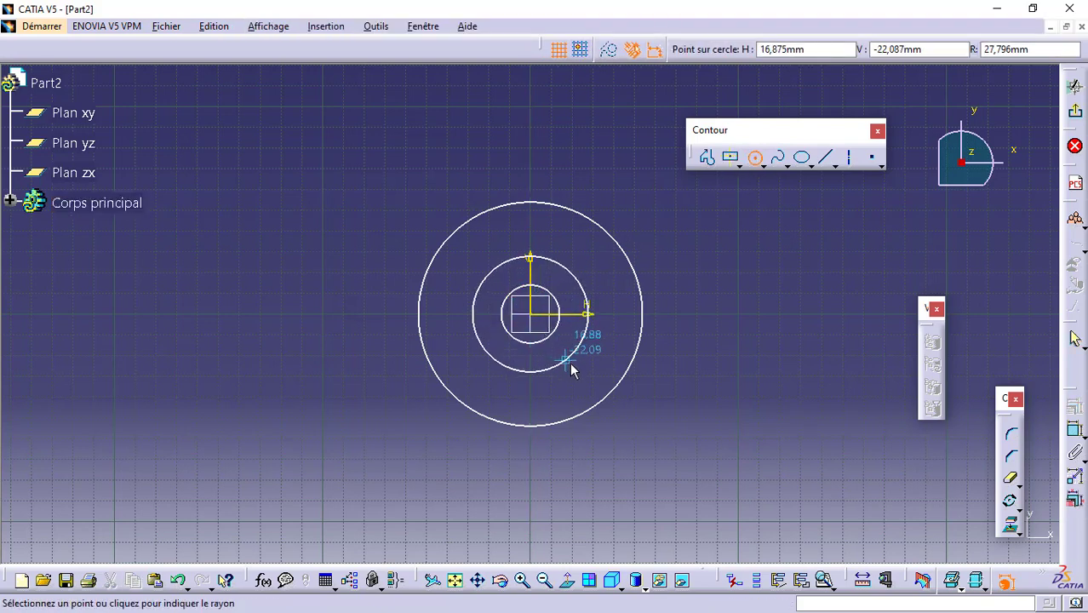
click(571, 367)
- Dimension the innermost circle's diameter and set it to 20 mm
click(1075, 430)
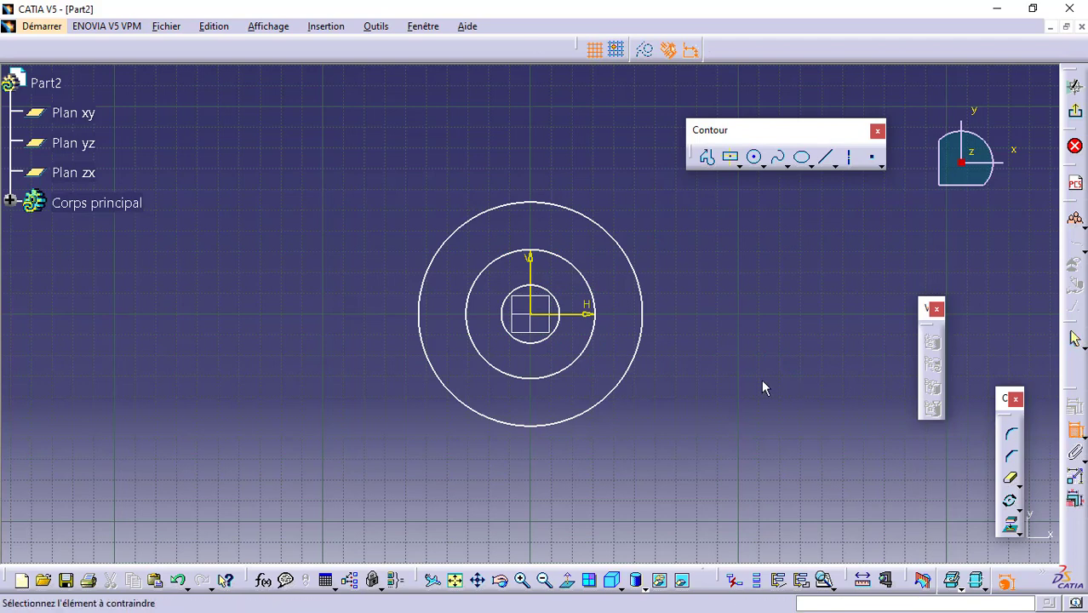
click(551, 334)
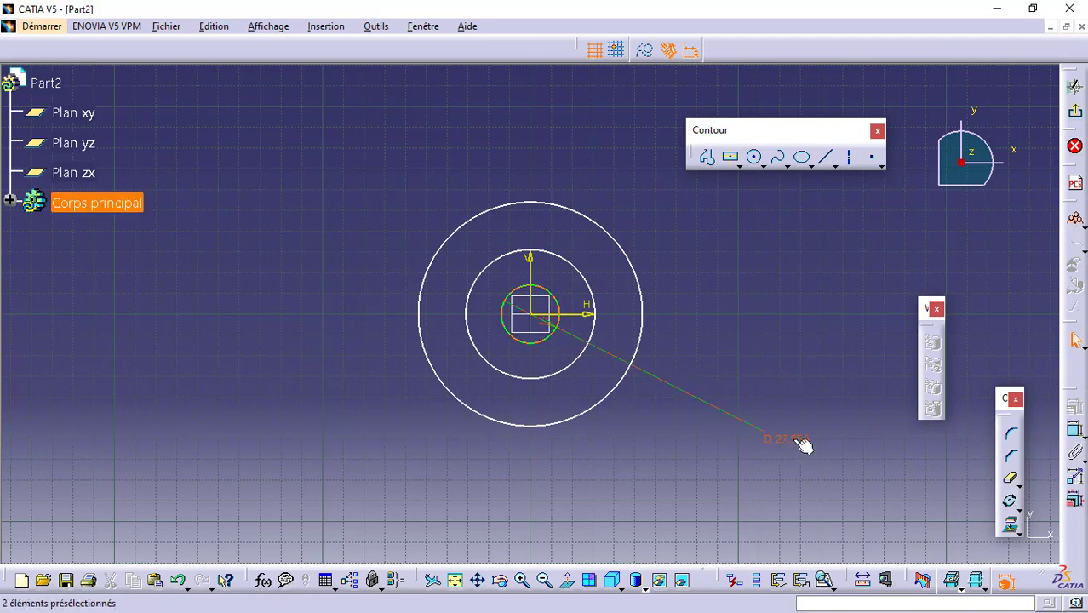
double_click(797, 441)
text(20mm)
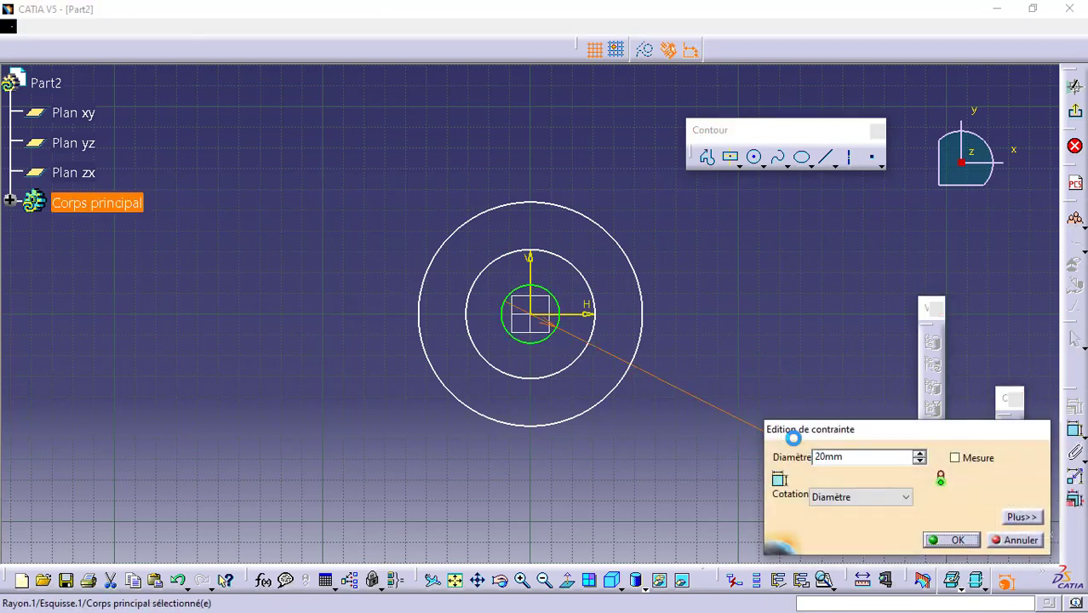
key(Return)
- Dimension the middle circle's diameter and set it to 70 mm
click(1073, 430)
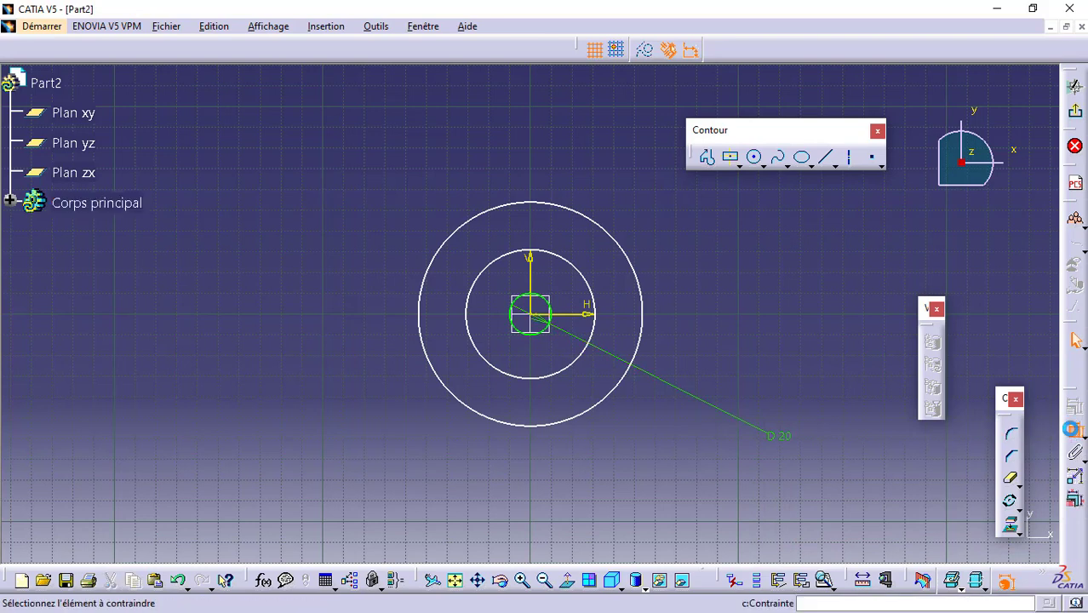
click(554, 379)
double_click(627, 447)
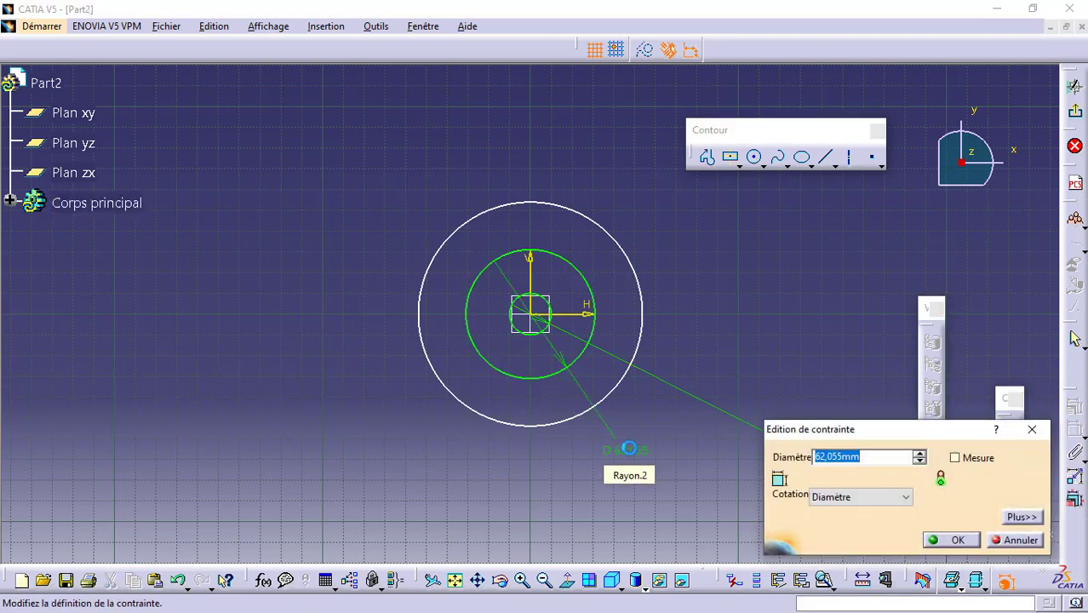
text(70)
key(Return)
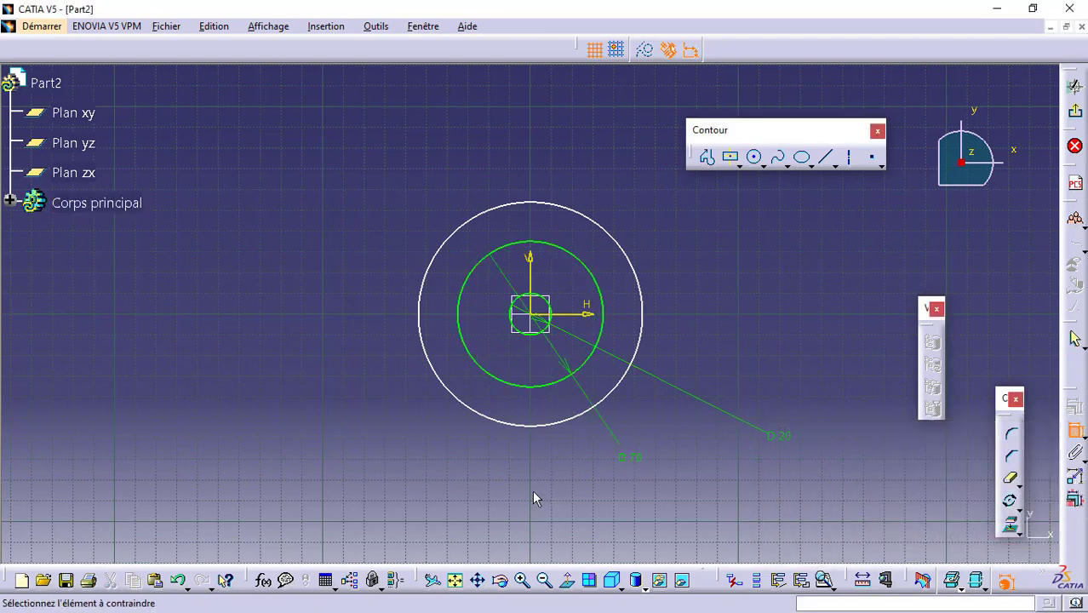
- Dimension the outermost circle's diameter and set it to 10 mm
click(496, 431)
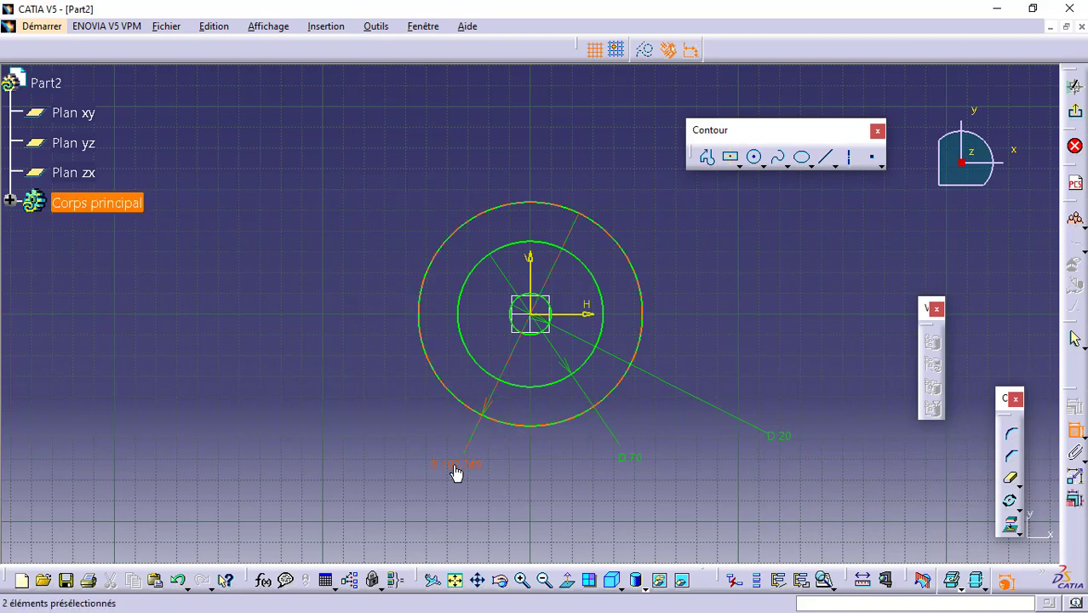
double_click(453, 464)
key(Return)
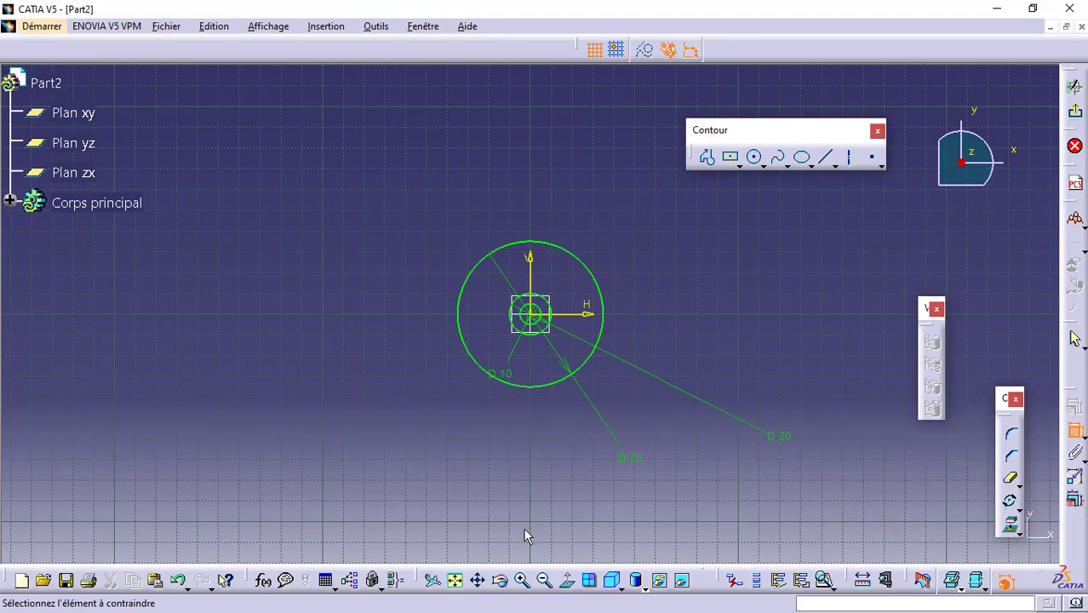
- Set the diameter of the circle dimensioned at 10 mm to 100 mm
click(523, 581)
click(523, 582)
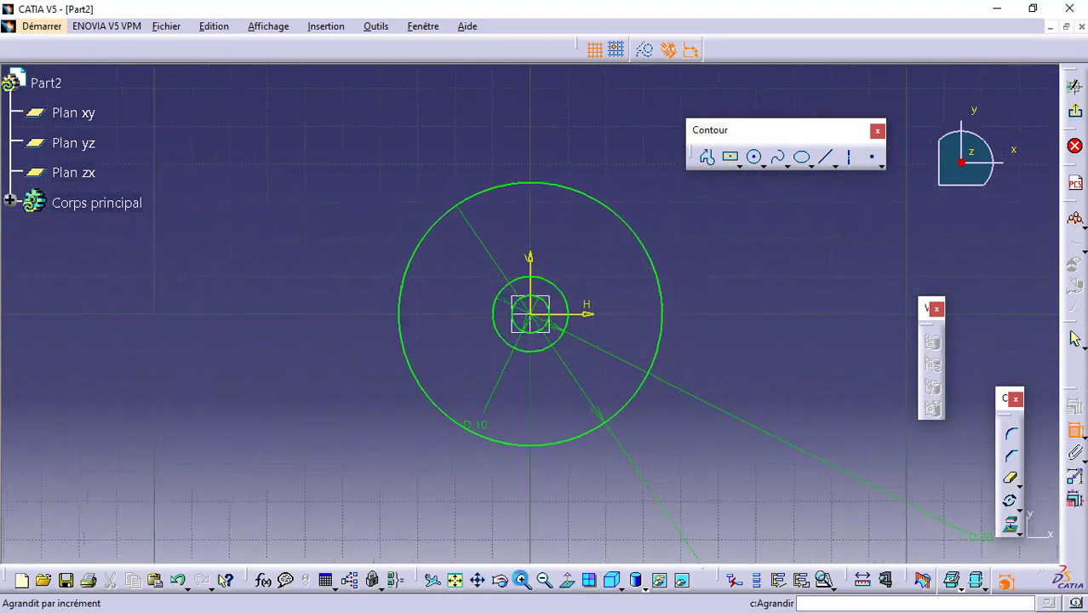
click(523, 582)
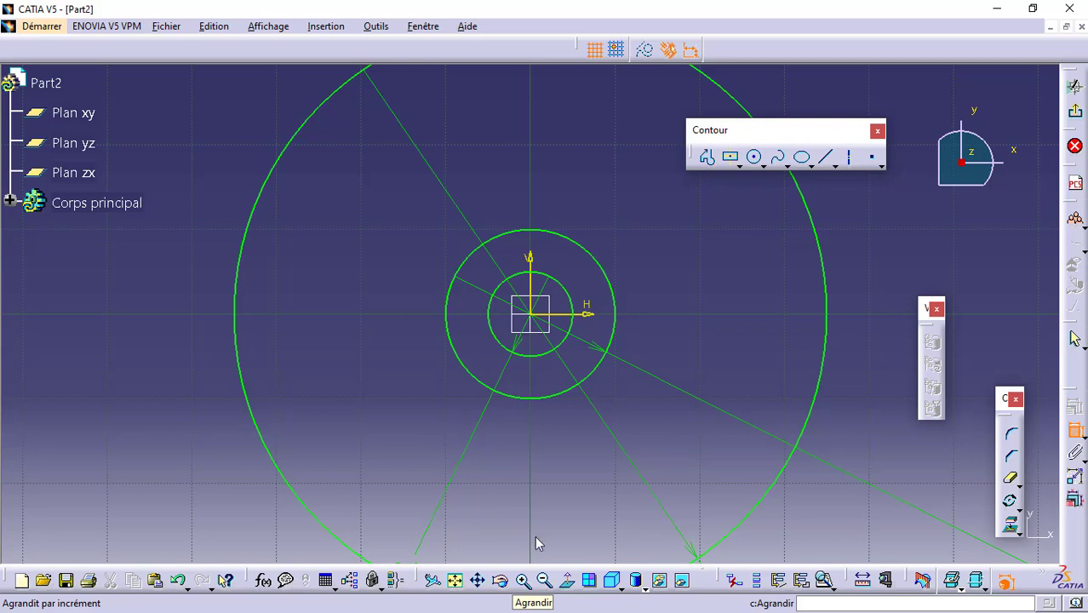
click(544, 579)
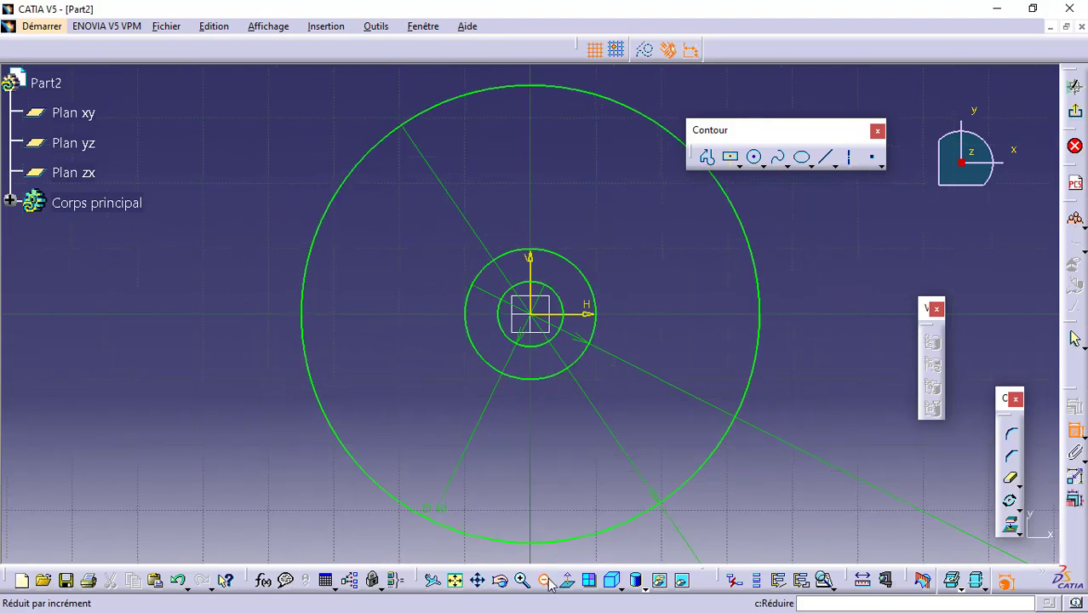
mouse_move(517, 492)
middle_down()
mouse_move(413, 326)
mouse_move(359, 279)
mouse_move(310, 286)
middle_up()
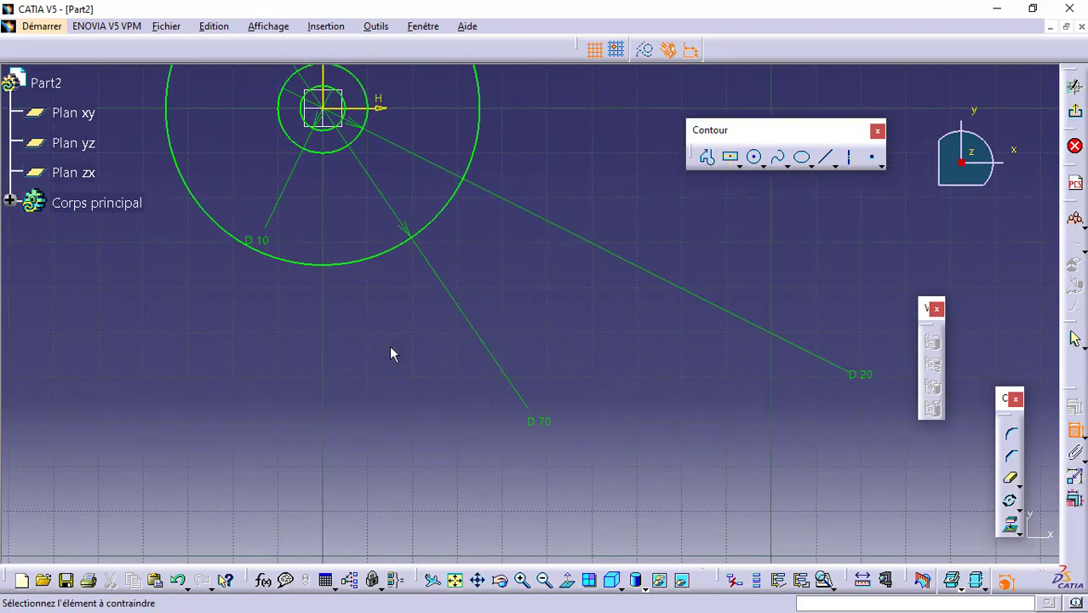
double_click(263, 243)
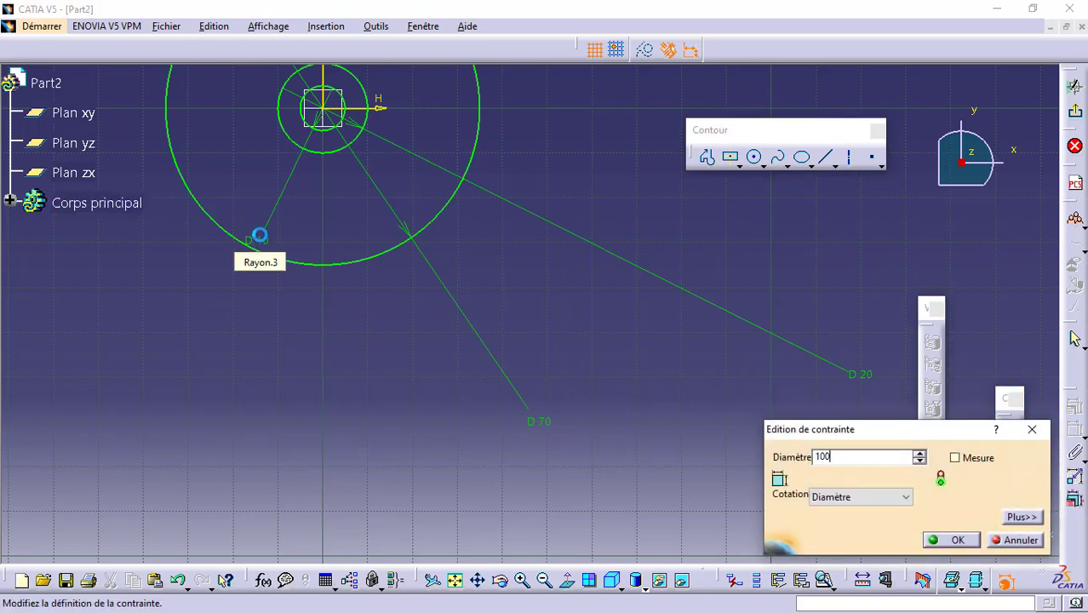
key(Return)
- Draw a half-tooth profile above the horizontal axis: a horizontal line from the 70 mm circle, continued by a sloping line about 7.7 mm long to the 100 mm circle
middle_drag(302, 193, 235, 442)
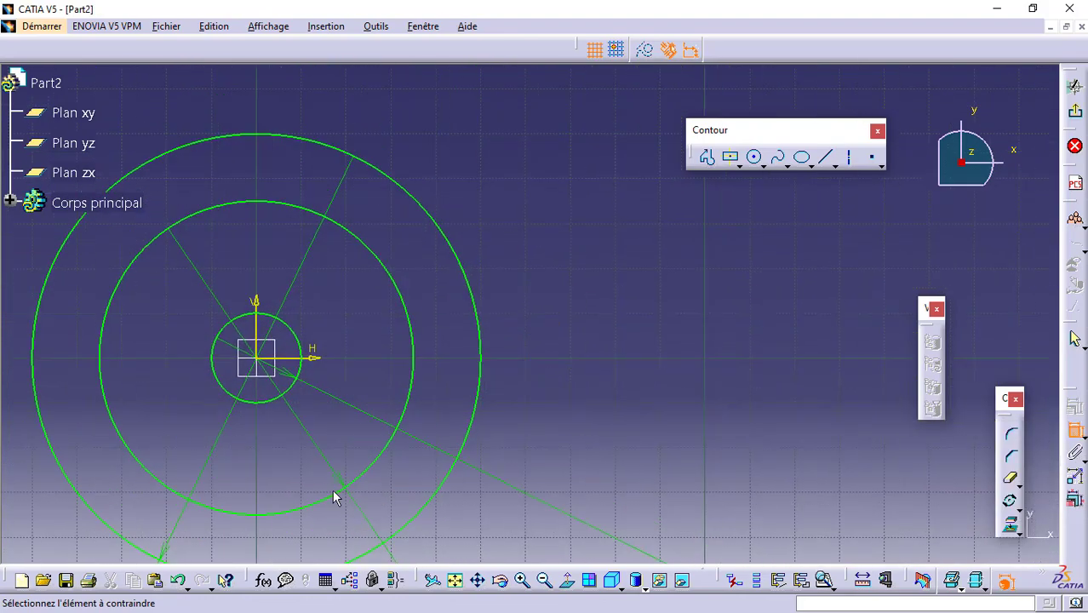
click(518, 580)
middle_drag(364, 345, 434, 321)
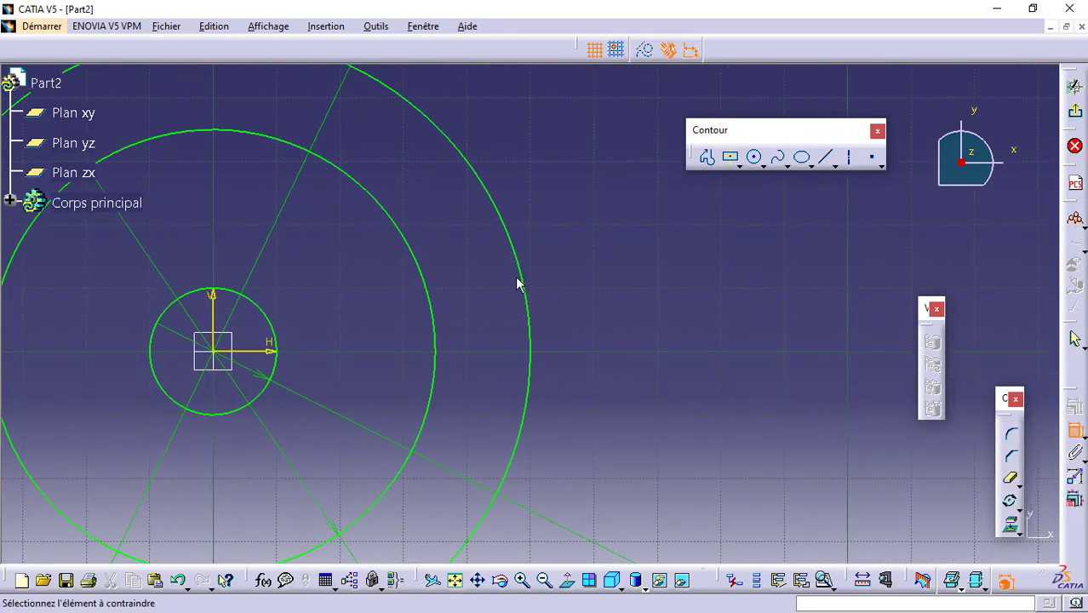
middle_drag(592, 258, 727, 198)
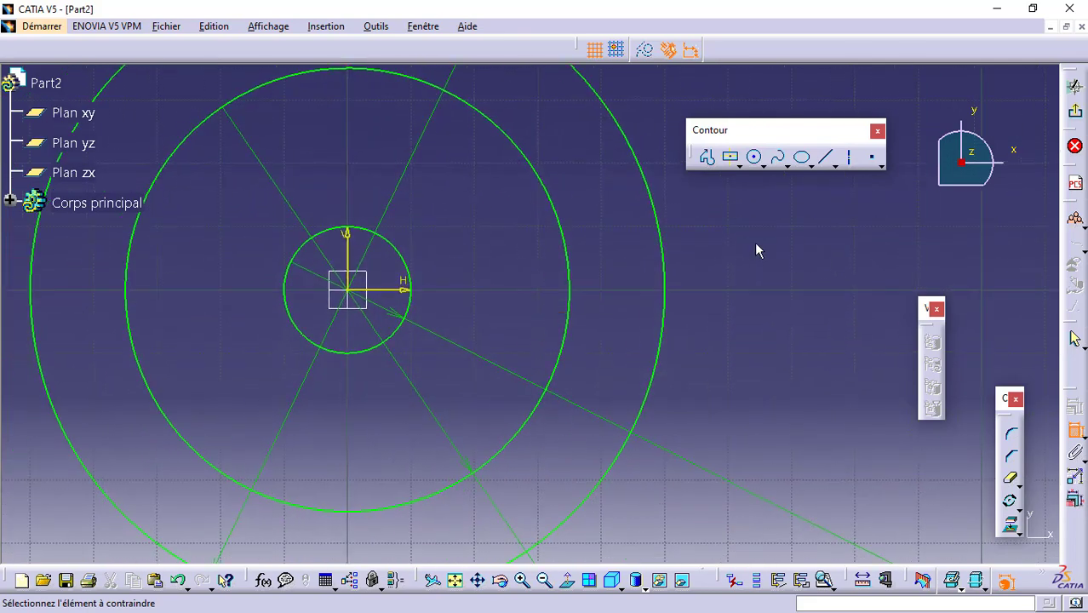
click(707, 156)
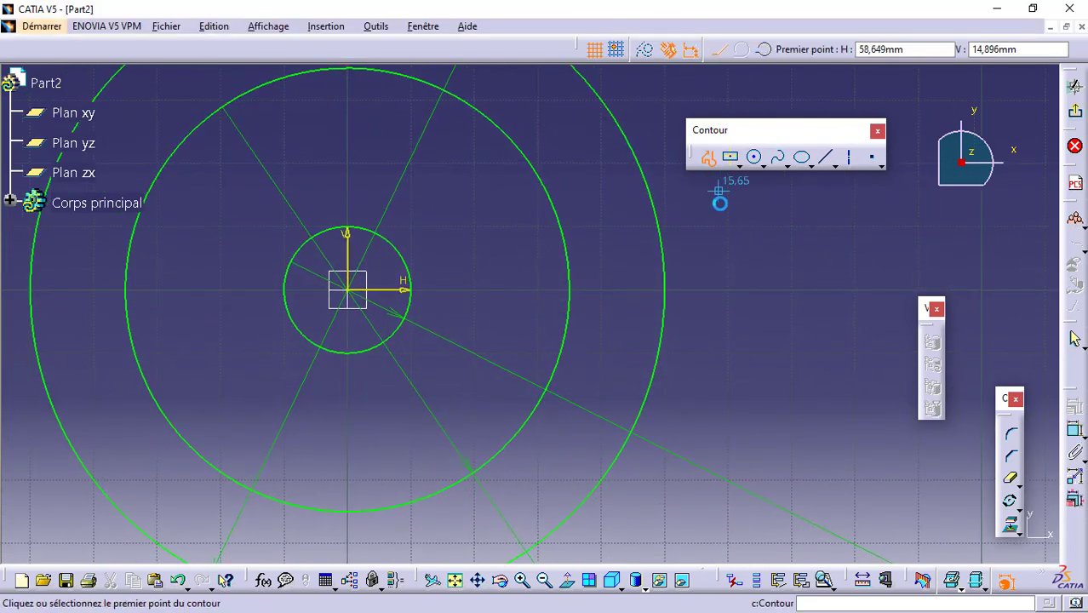
click(573, 260)
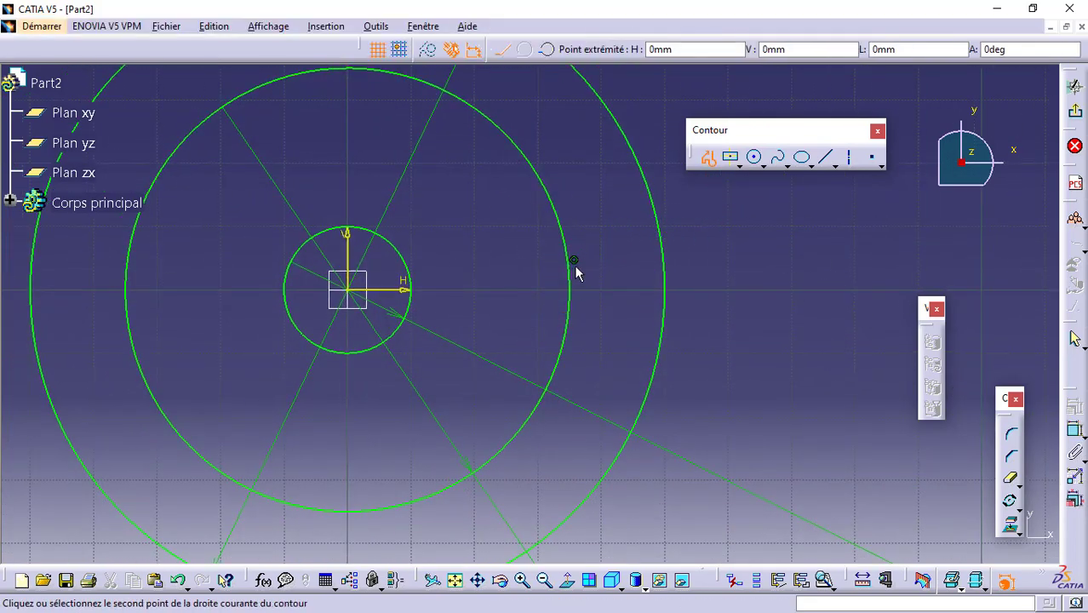
click(618, 265)
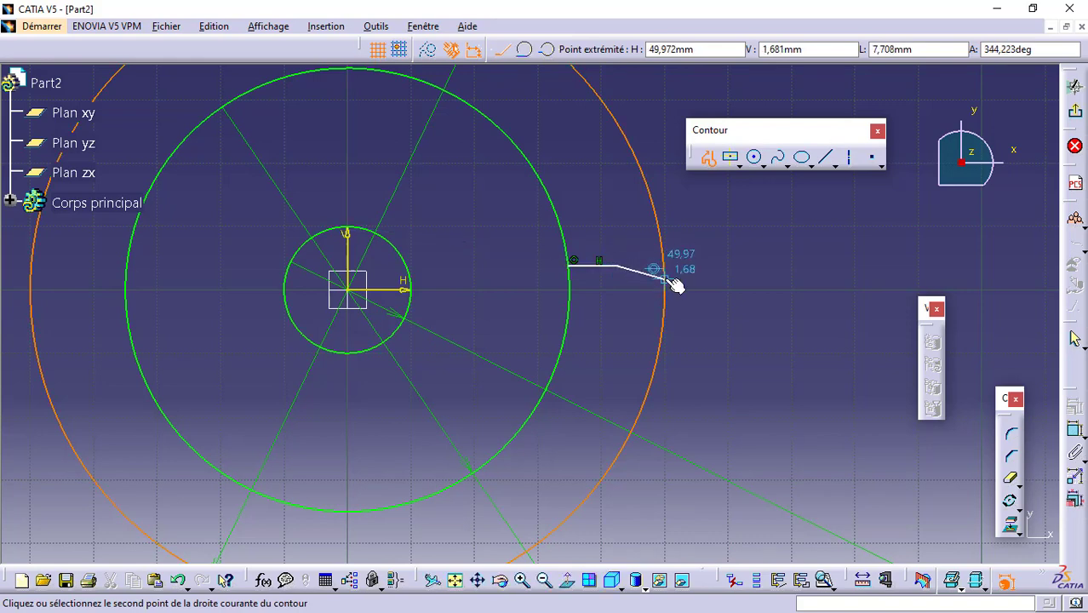
click(665, 278)
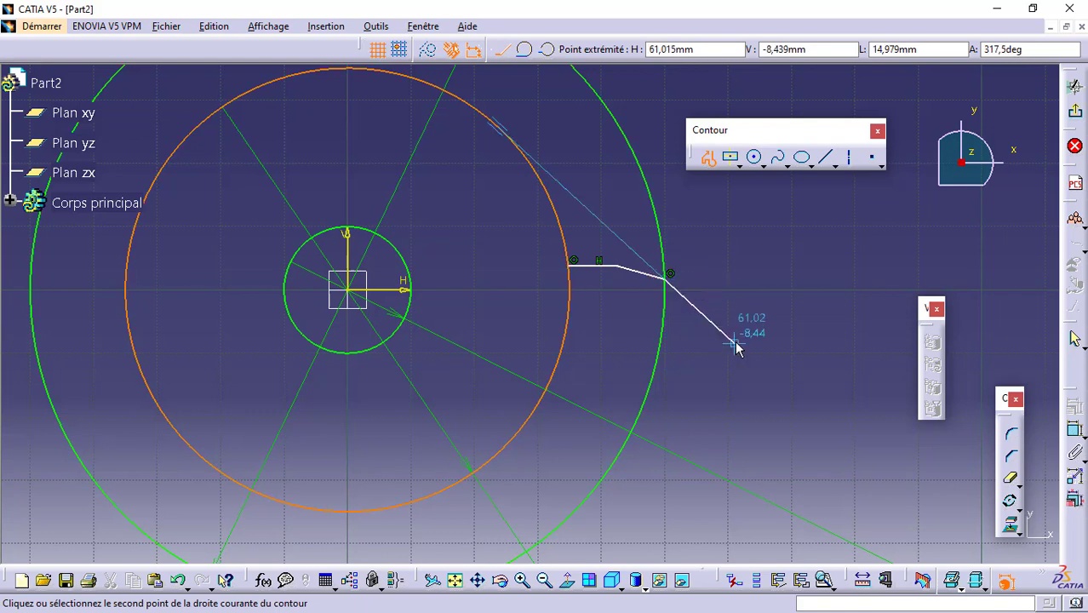
key(Escape)
- Mirror the two half-tooth lines about the sketch's horizontal axis
click(600, 267)
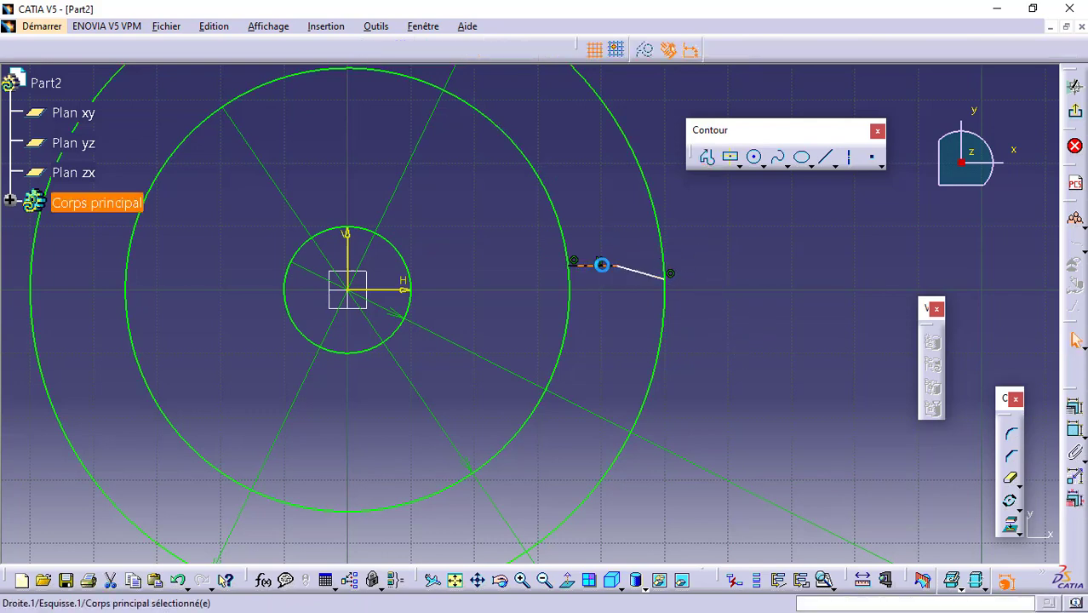
ctrl+click(643, 271)
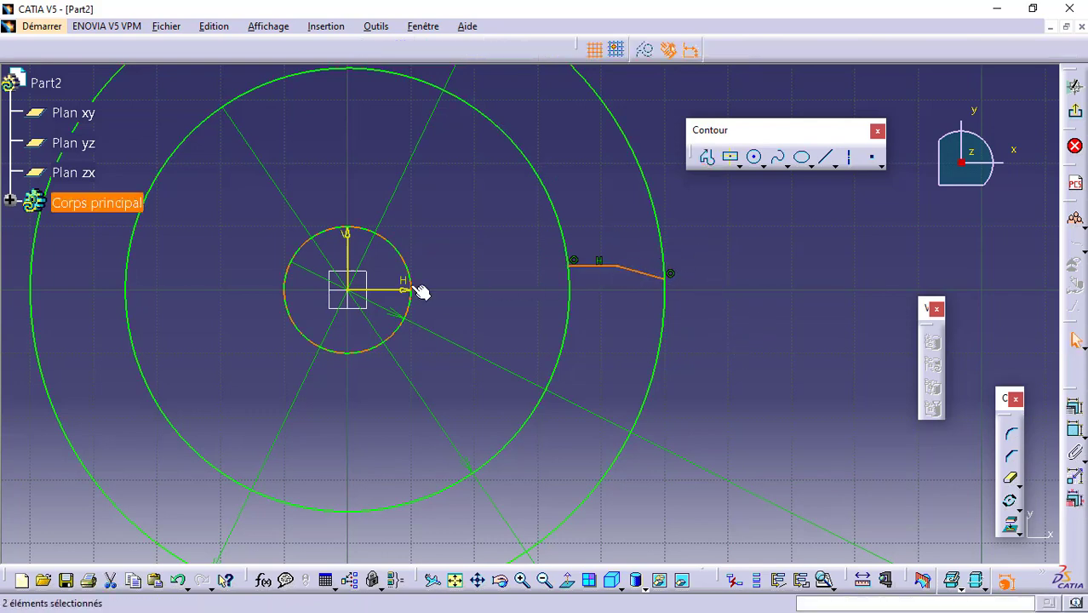
click(1018, 509)
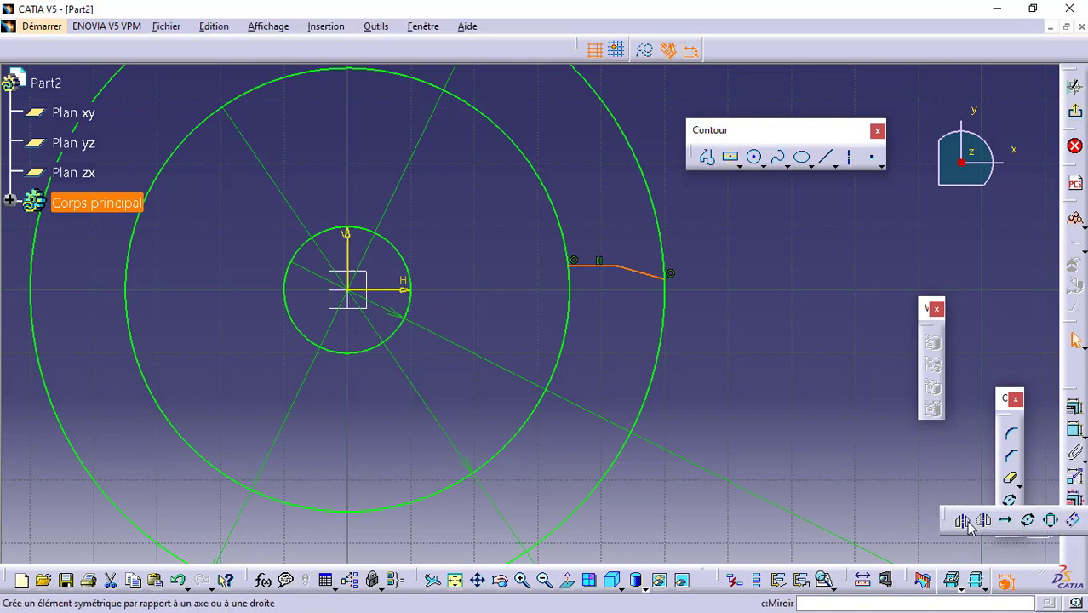
click(967, 522)
click(401, 292)
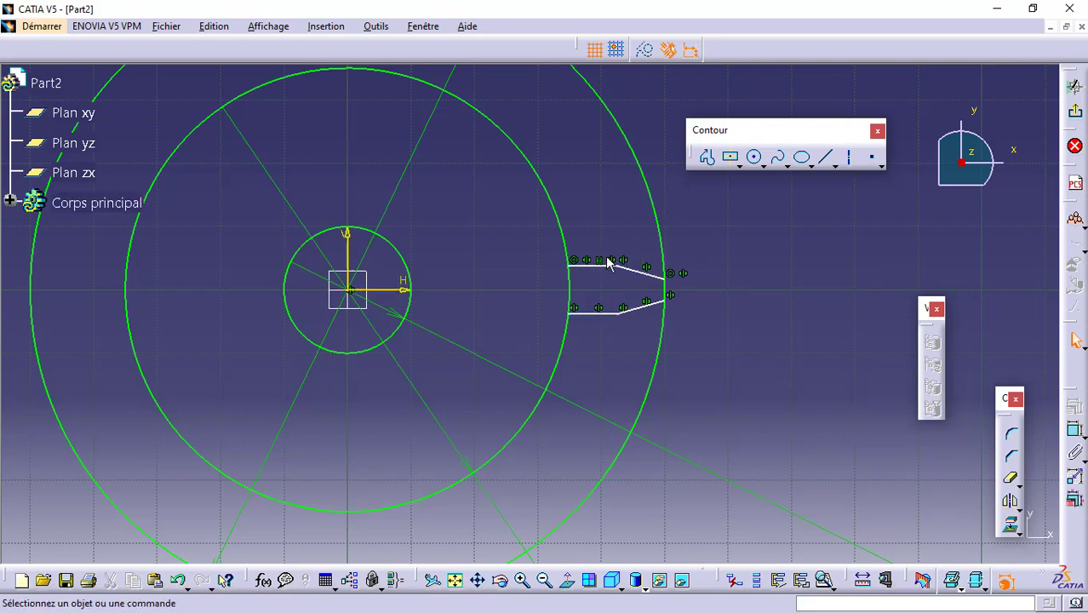
- Rotate the four tooth lines about the origin in duplication mode, with 9 copies at an angle of 360/10 degrees
ctrl+click(633, 270)
ctrl+click(601, 312)
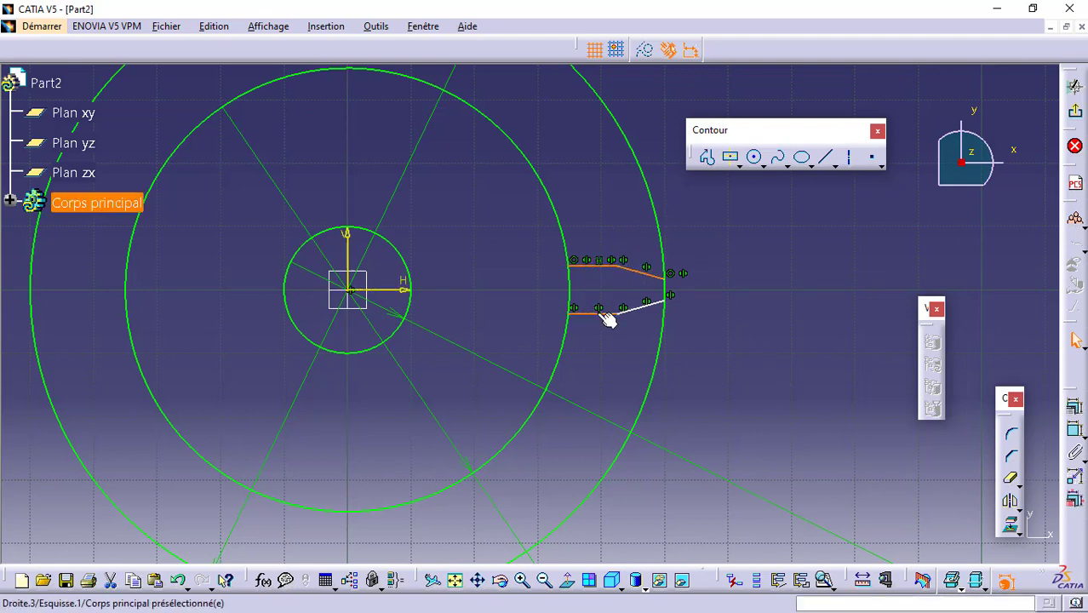
ctrl+click(653, 308)
click(1018, 509)
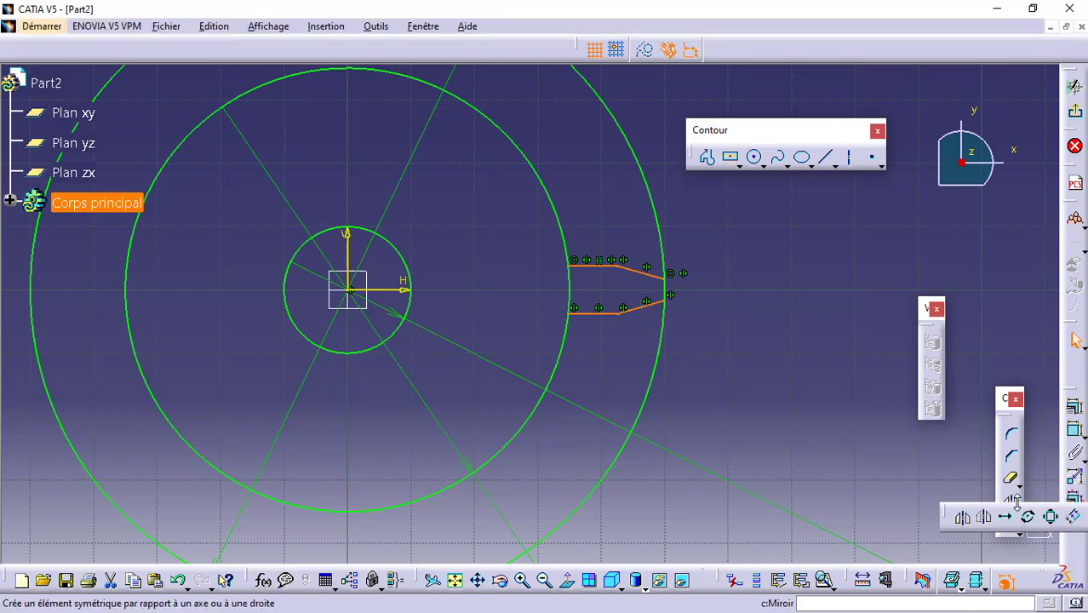
click(1030, 517)
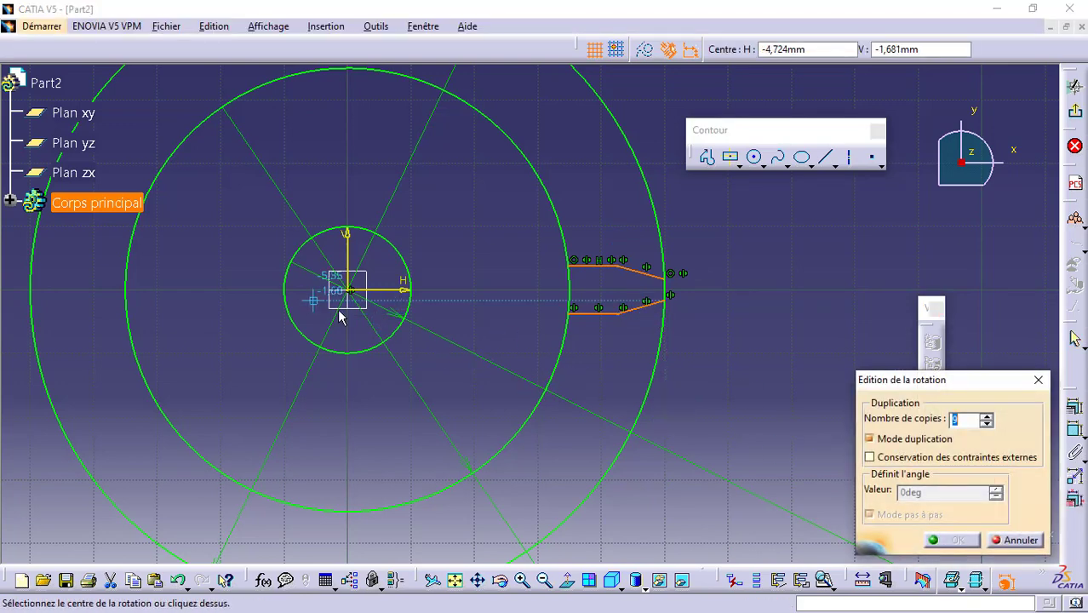
click(1018, 540)
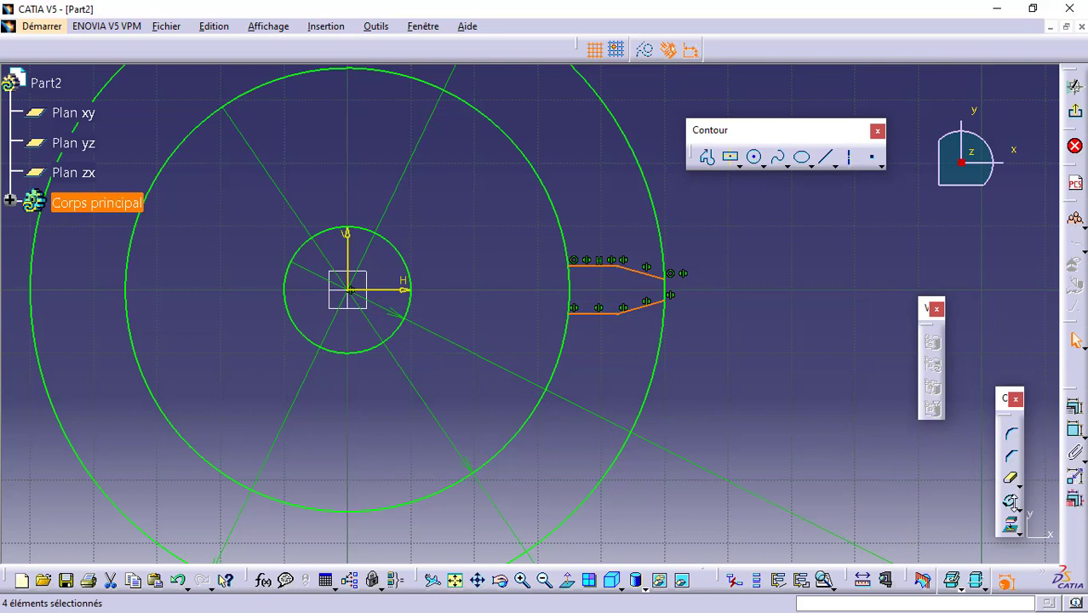
click(1015, 508)
click(1031, 523)
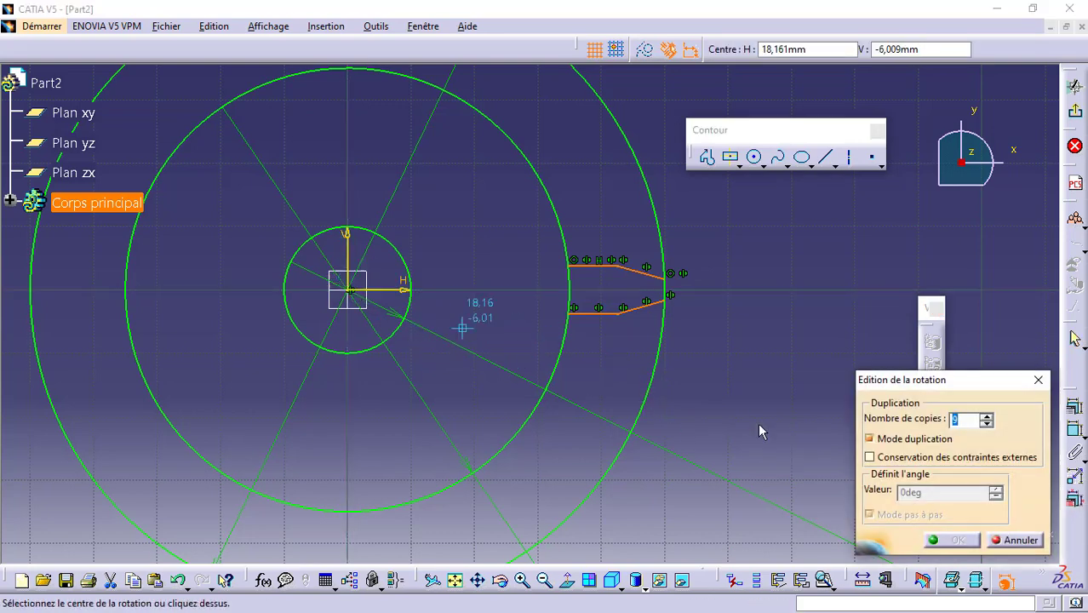
click(356, 294)
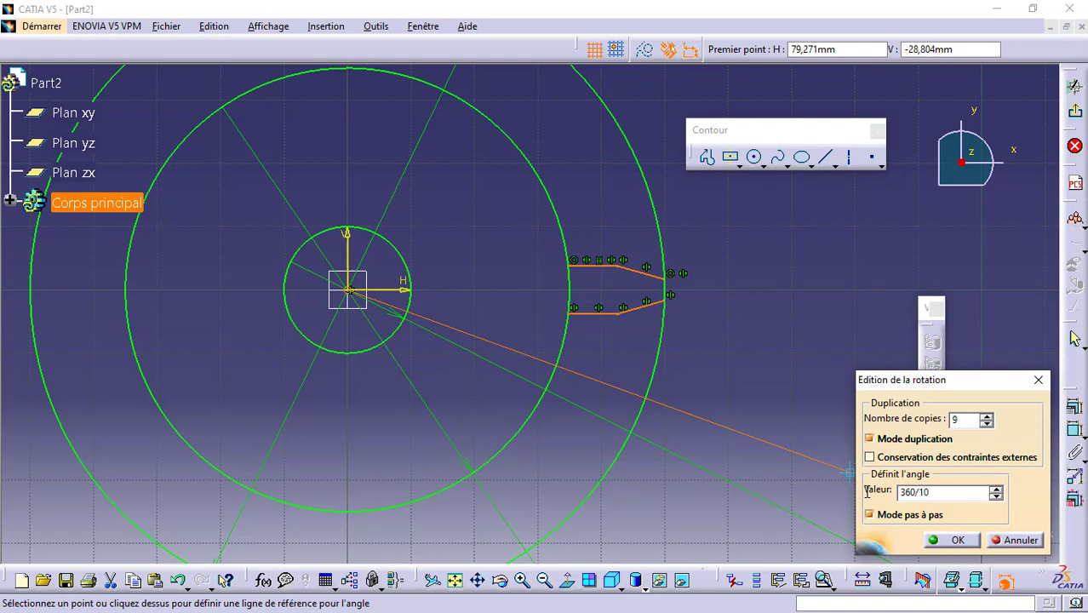
key(Return)
- Trim away the arcs of the 100 mm circle between neighbouring teeth with Quick Trim, keeping the tooth tips
middle_drag(632, 321, 716, 428)
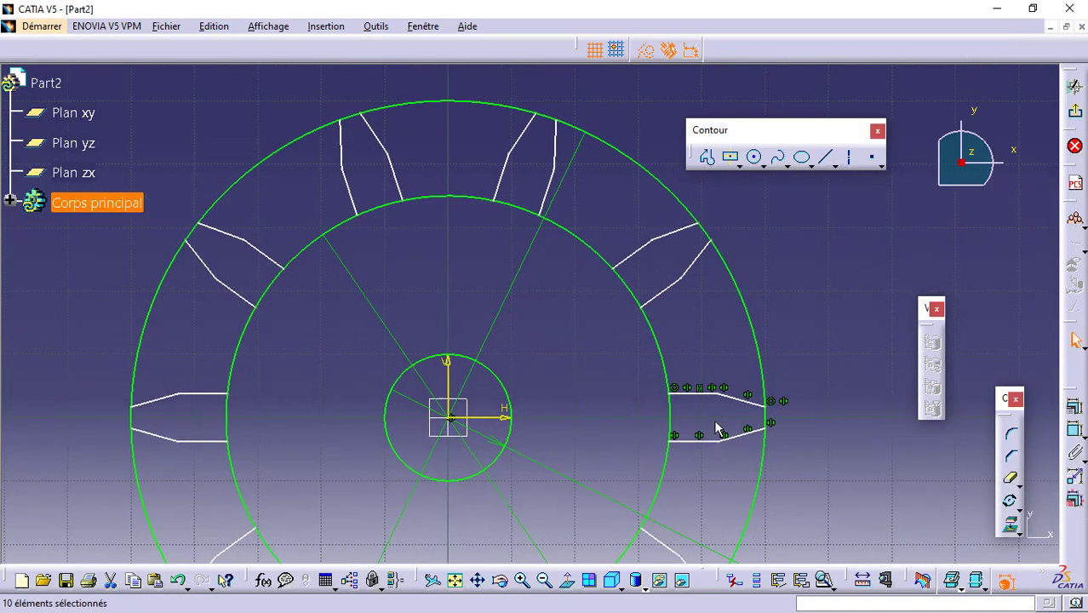
click(1011, 478)
mouse_move(932, 487)
middle_down()
mouse_move(838, 287)
mouse_move(787, 255)
middle_up()
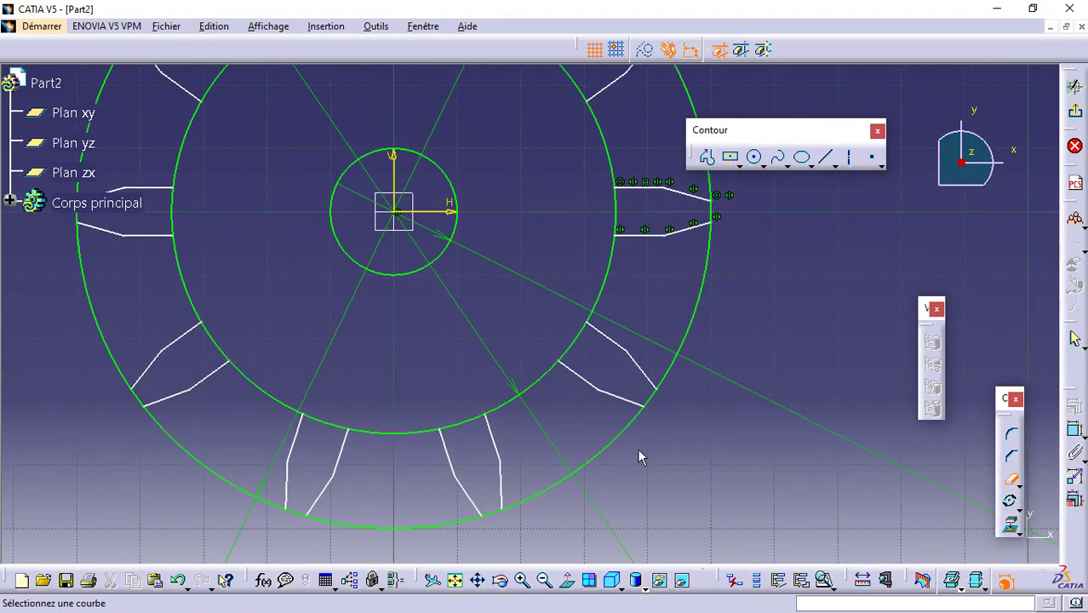
click(391, 532)
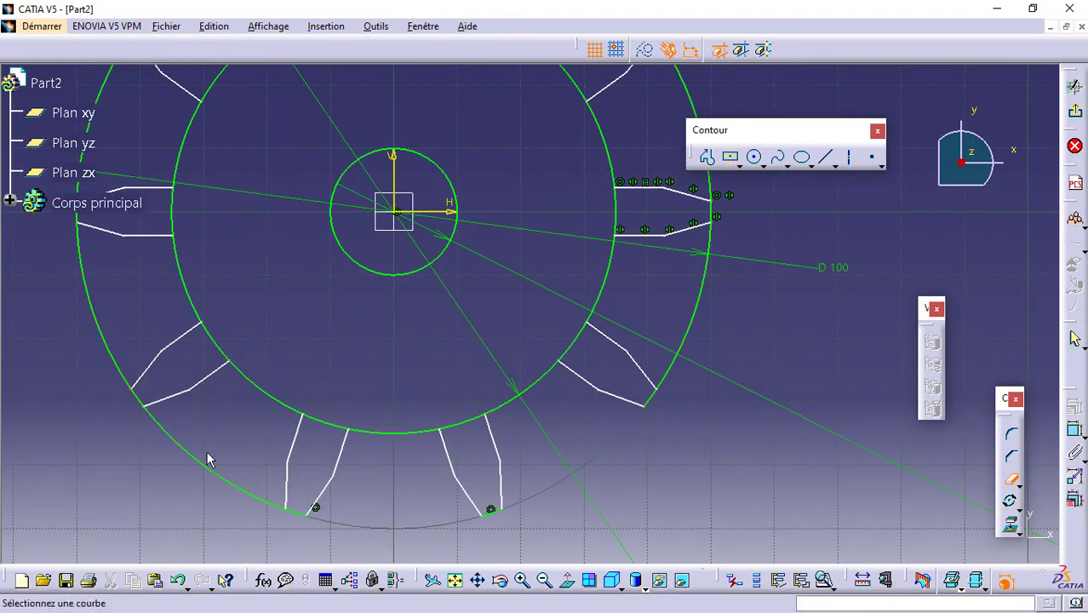
click(94, 293)
middle_drag(94, 293, 162, 468)
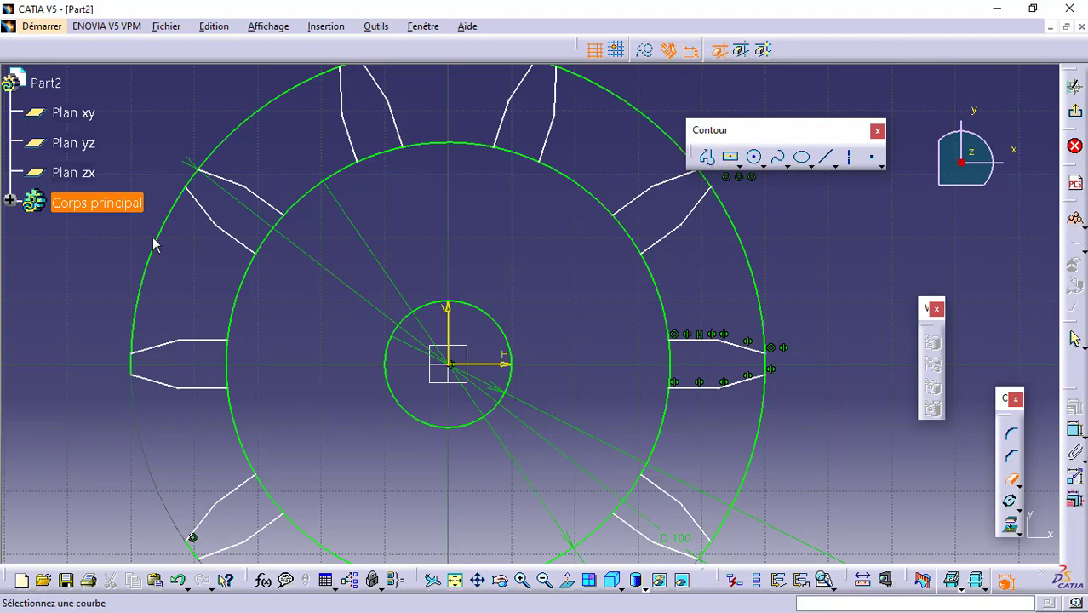
click(261, 119)
middle_drag(262, 120, 103, 246)
click(297, 177)
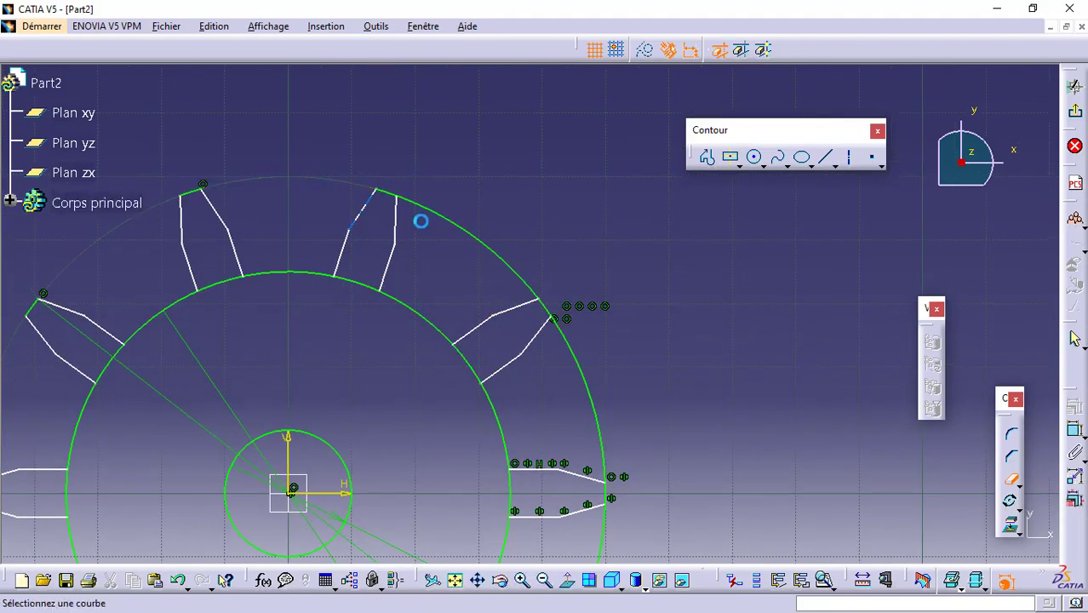
click(486, 250)
click(595, 394)
mouse_move(552, 363)
middle_down()
mouse_move(544, 255)
mouse_move(558, 134)
middle_up()
click(586, 389)
- Trim away the arcs of the 70 mm circle that cross the tooth roots
middle_drag(566, 385, 605, 323)
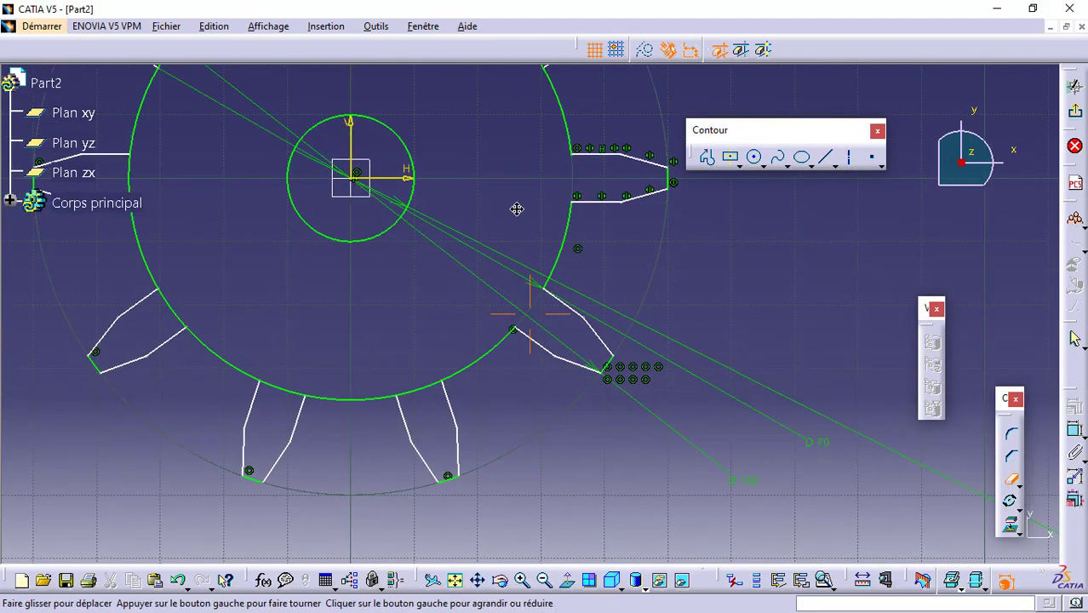
middle_drag(515, 209, 534, 236)
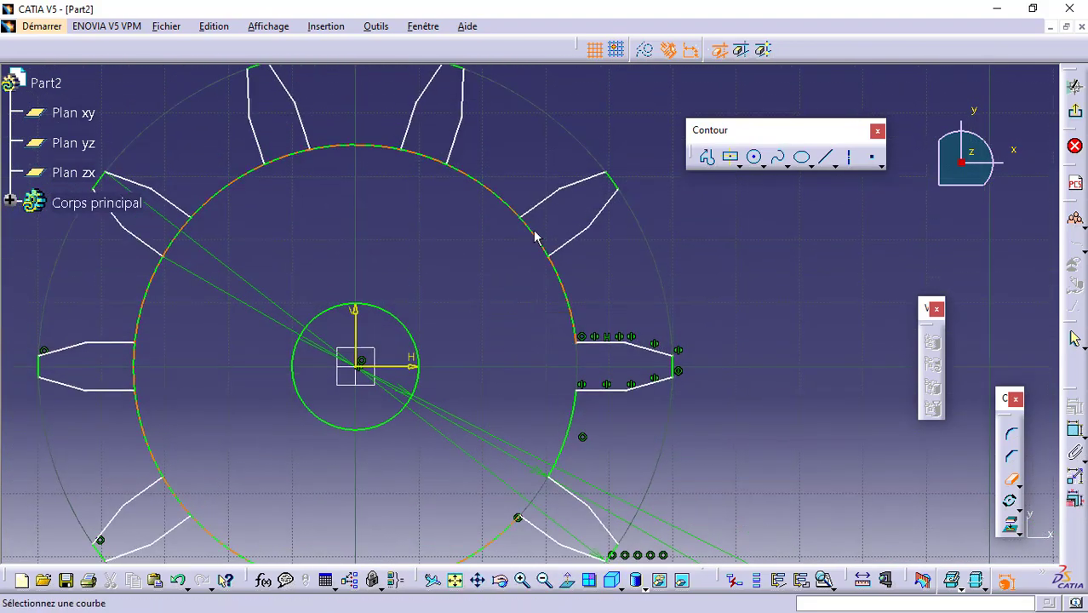
click(431, 160)
click(290, 156)
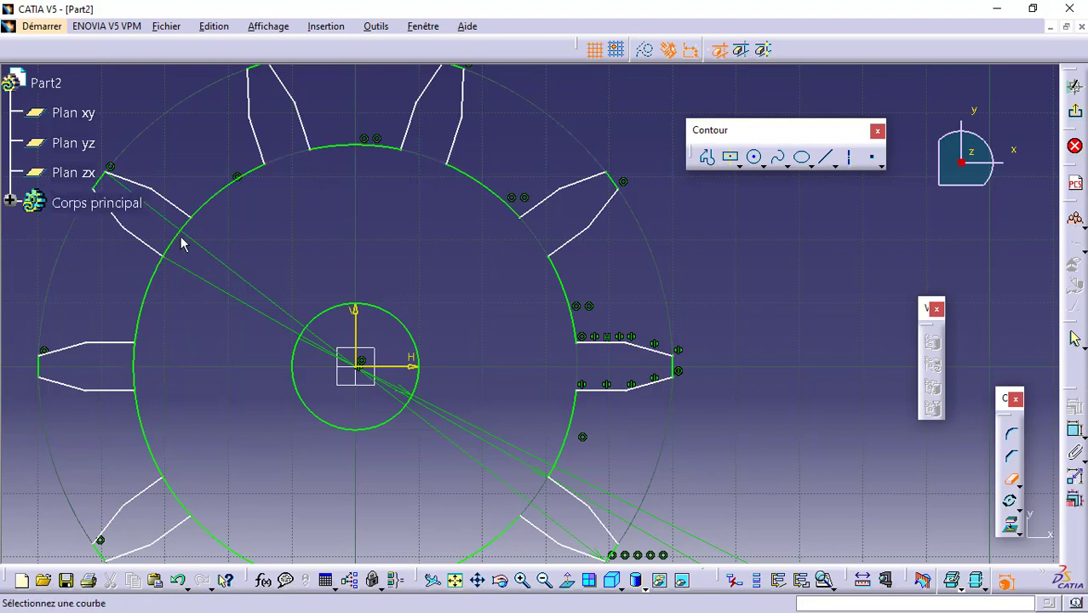
click(137, 368)
middle_drag(229, 352, 281, 307)
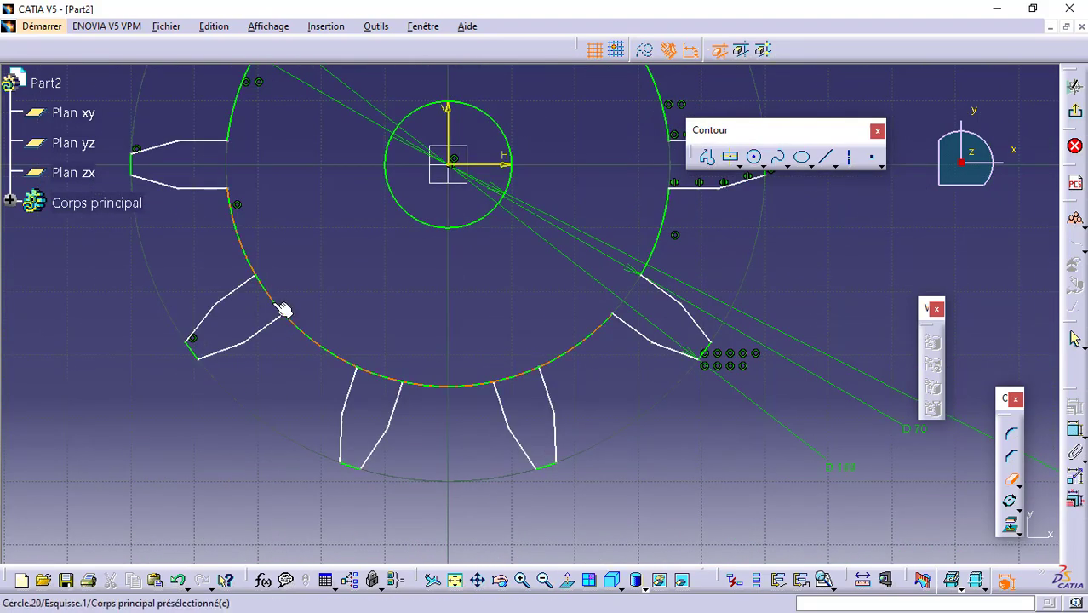
click(520, 373)
- Check the gear outline for closure with the sketch analysis and exit the sketch
middle_drag(471, 310, 392, 483)
click(377, 26)
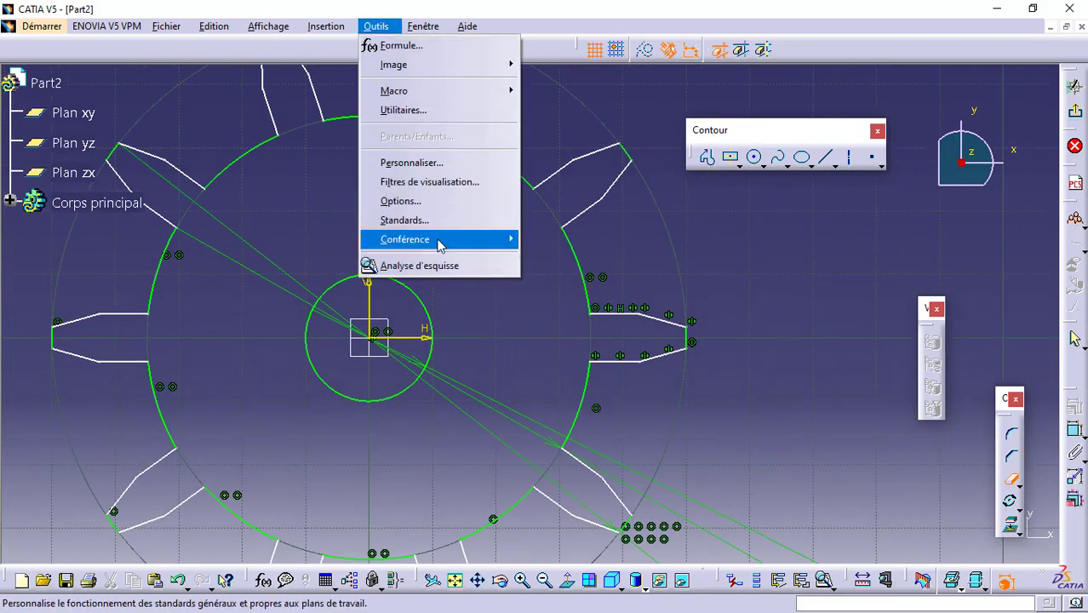
click(437, 260)
click(779, 191)
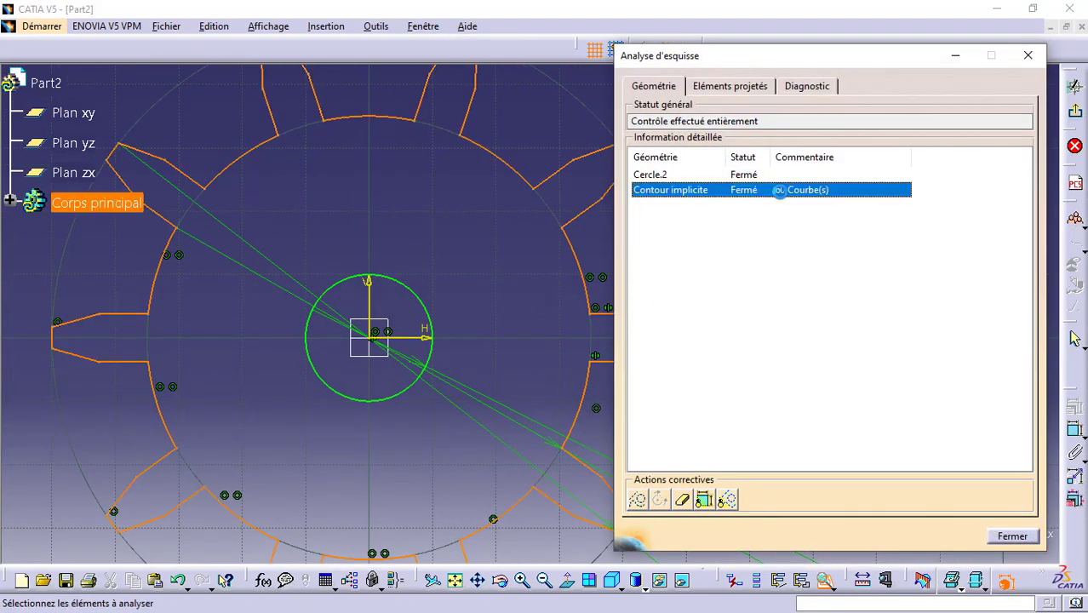
click(1010, 536)
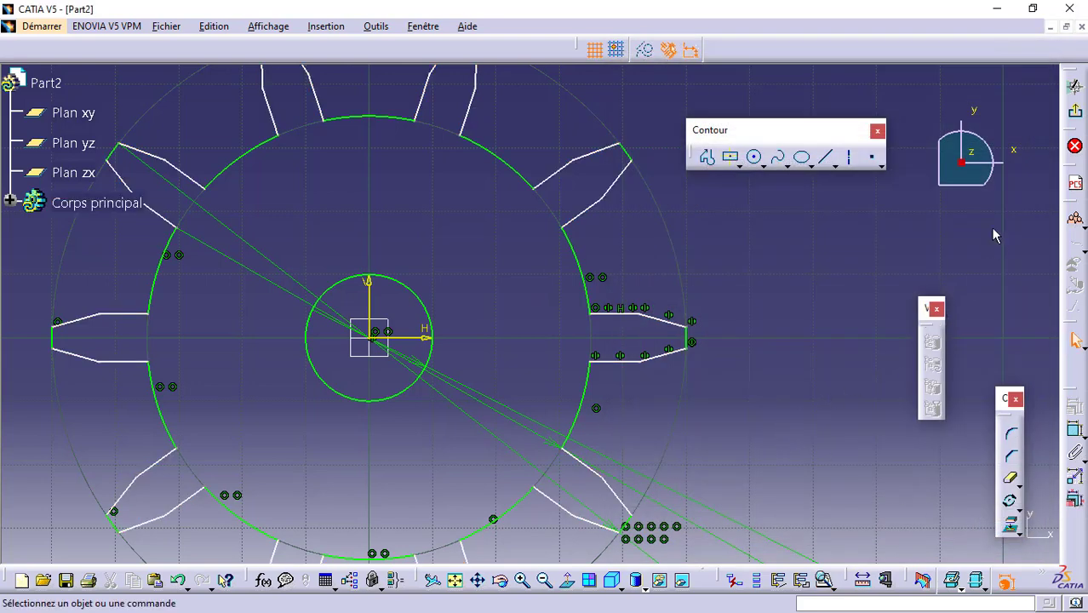
click(1074, 111)
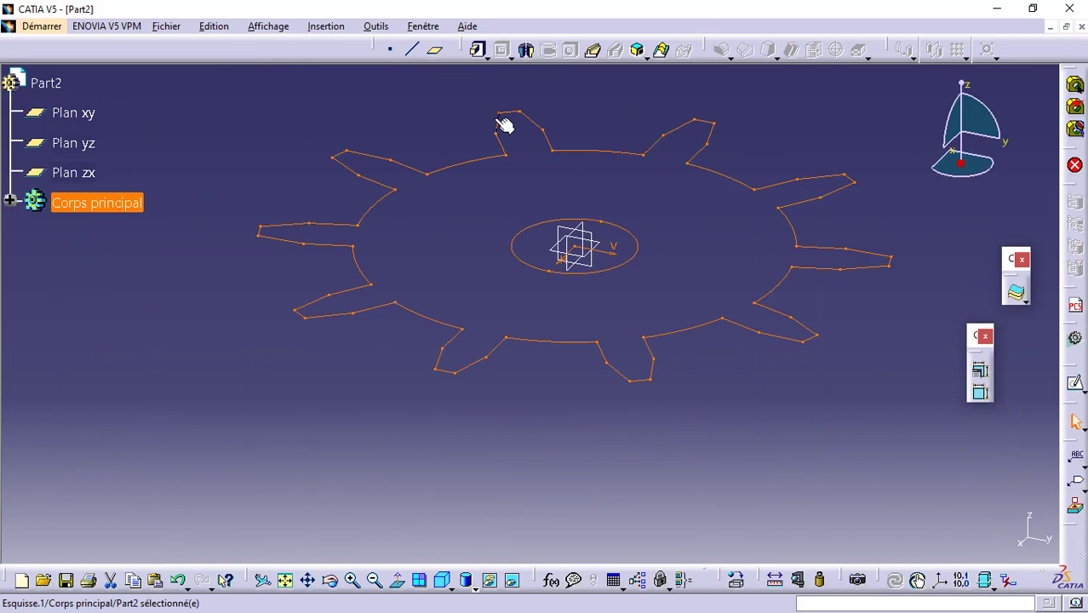
- Extrude the gear sketch to a length of 20 mm
click(477, 49)
click(1023, 543)
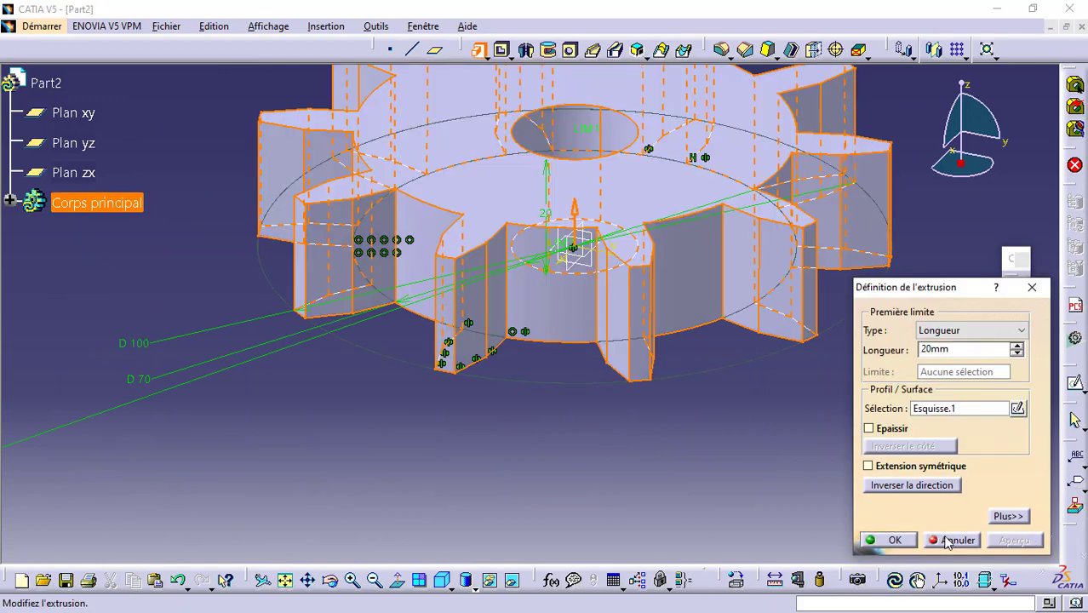
click(894, 541)
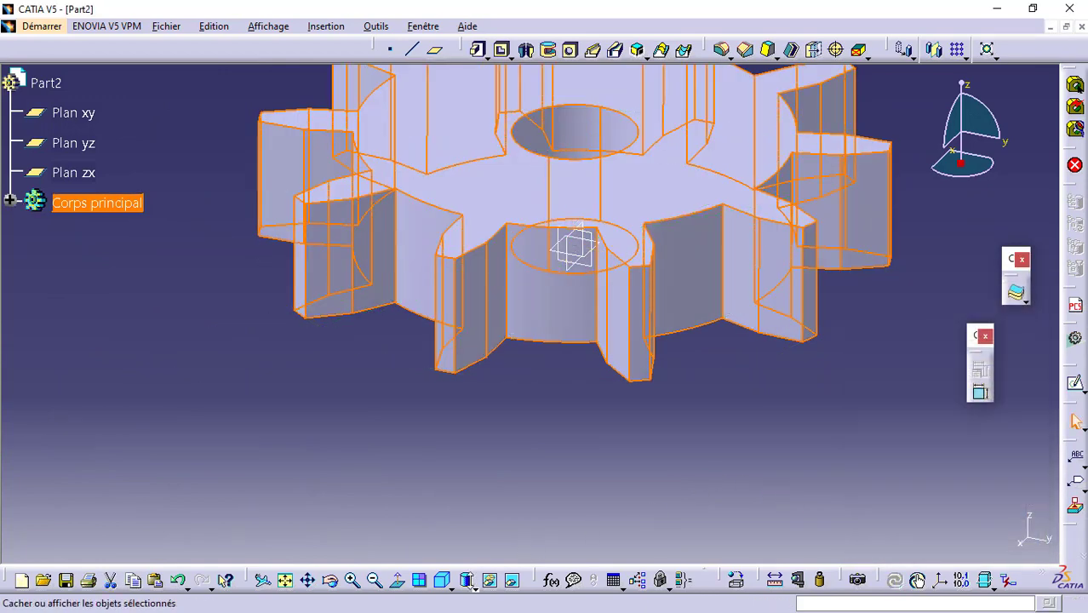
click(375, 580)
click(374, 580)
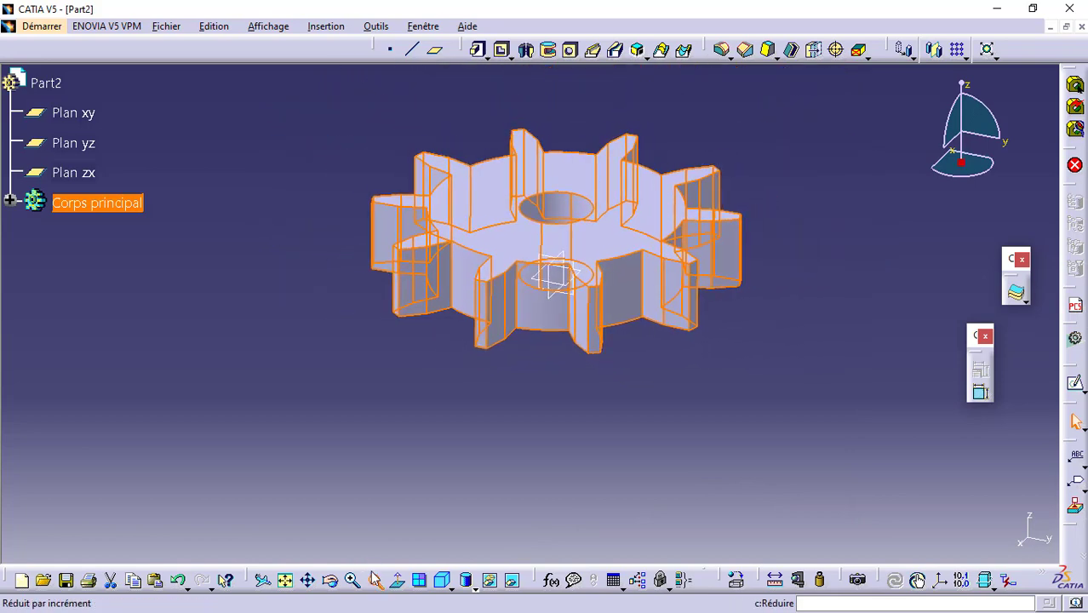
click(430, 503)
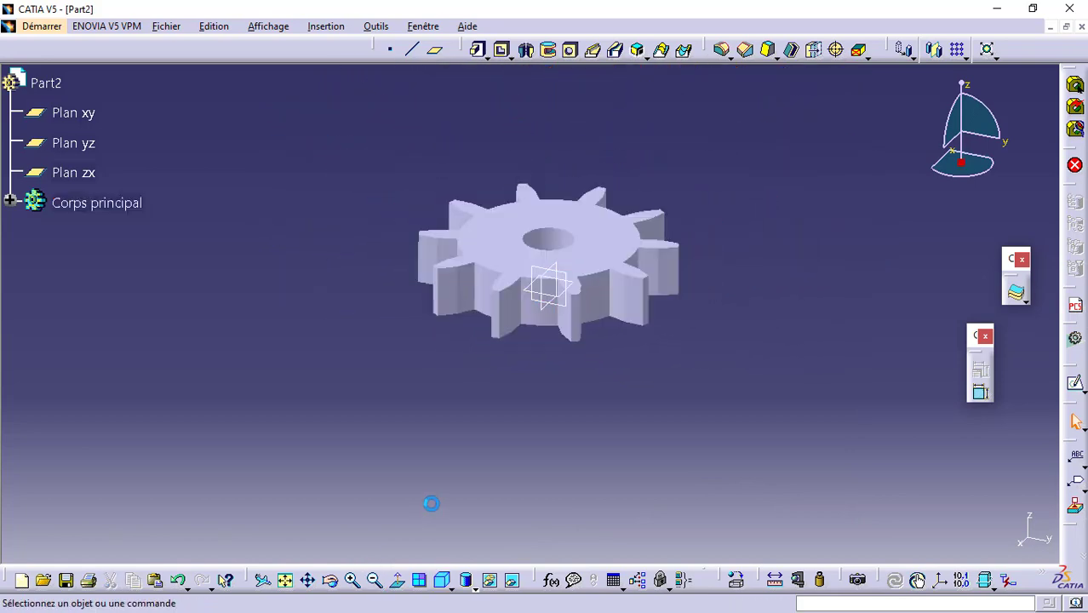
- Set the gear's display to shading with edges and inspect both of its faces
click(468, 582)
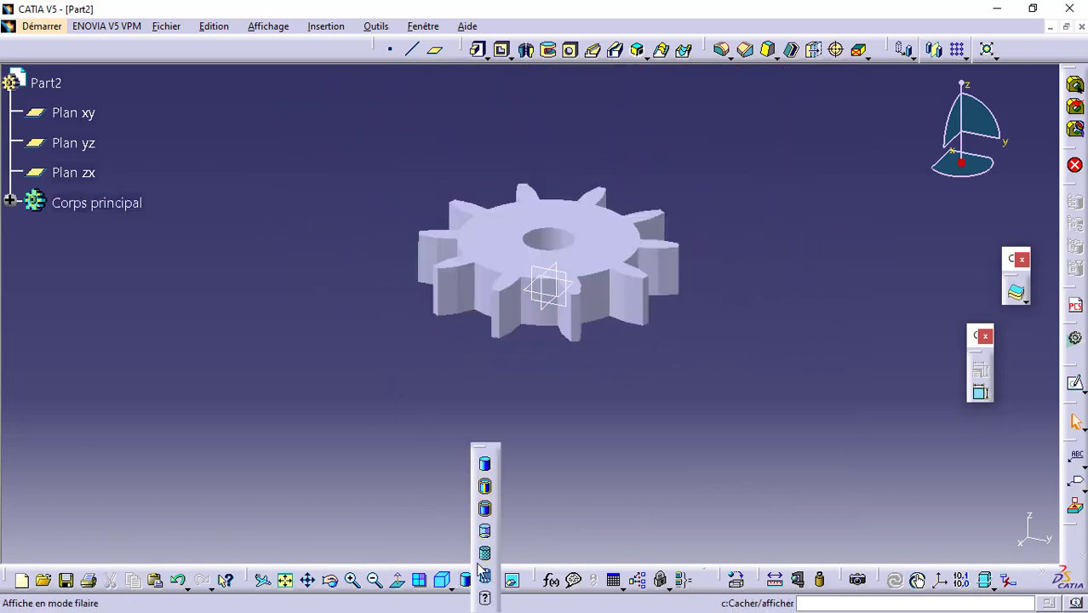
click(481, 501)
click(330, 580)
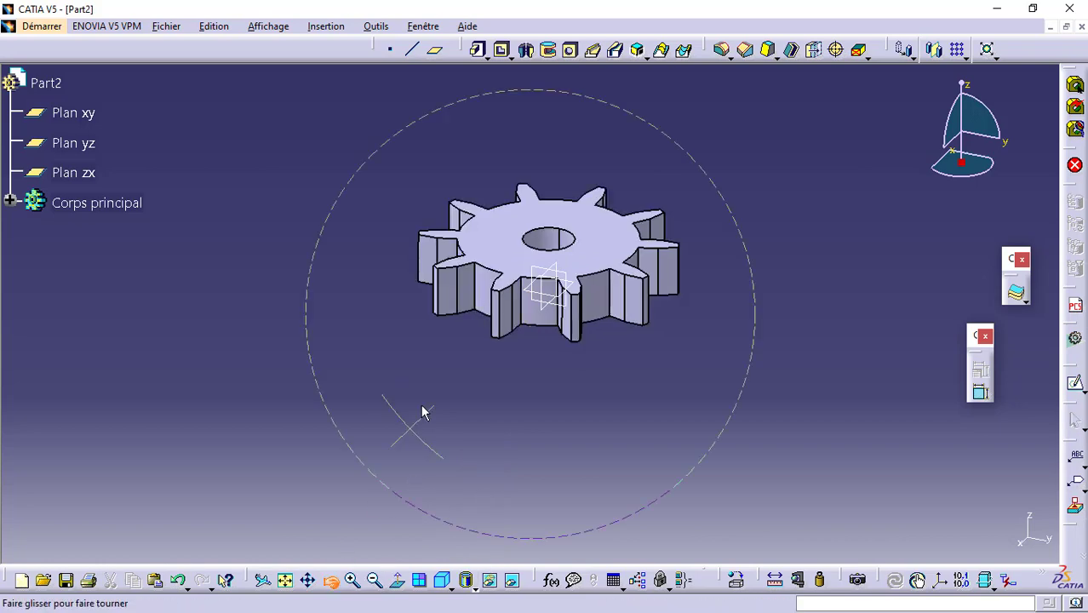
drag(425, 414, 626, 248)
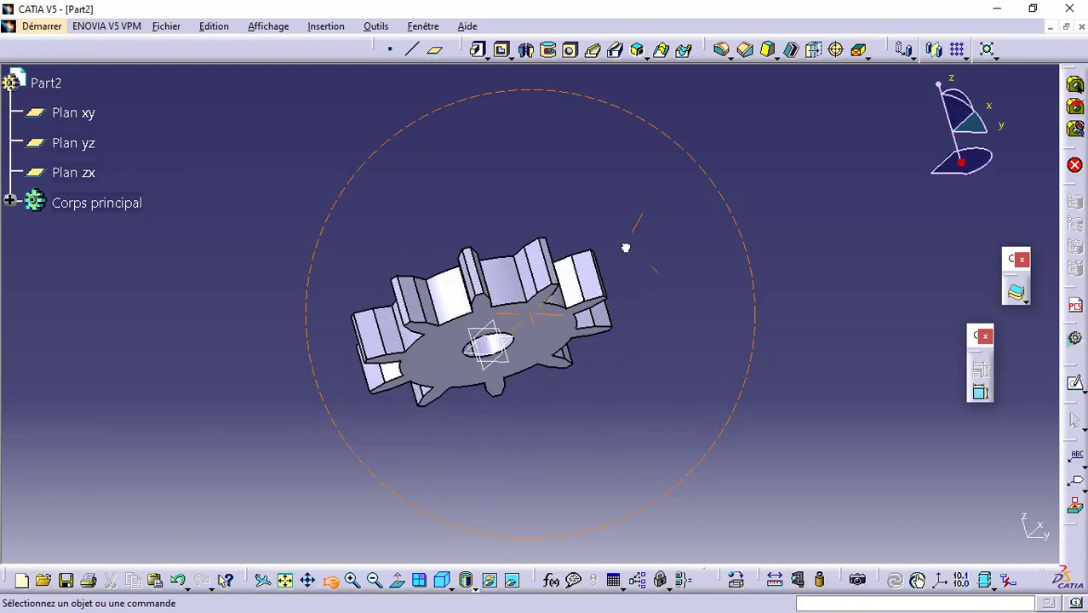
drag(626, 248, 608, 460)
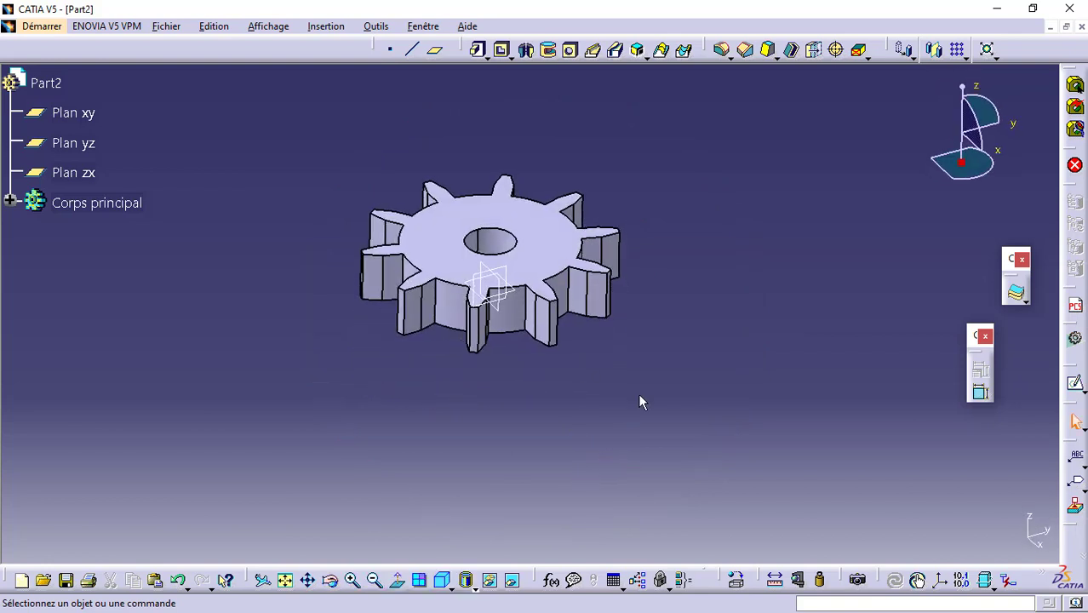
- Save the gear part as GEAR in the CATIA CAD CAM CAE folder
key(ctrl+s)
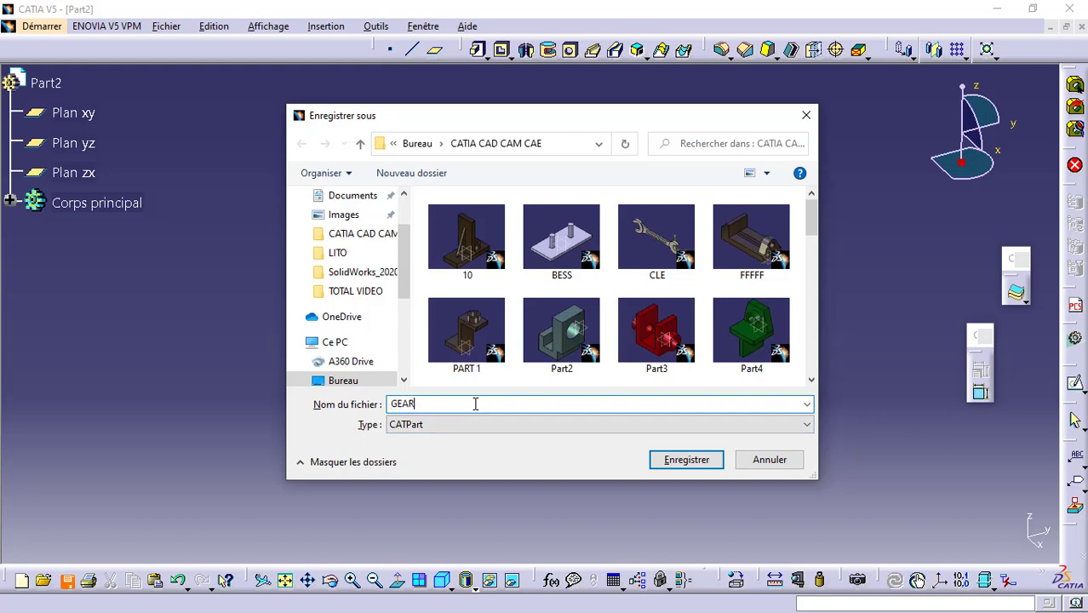
click(668, 460)
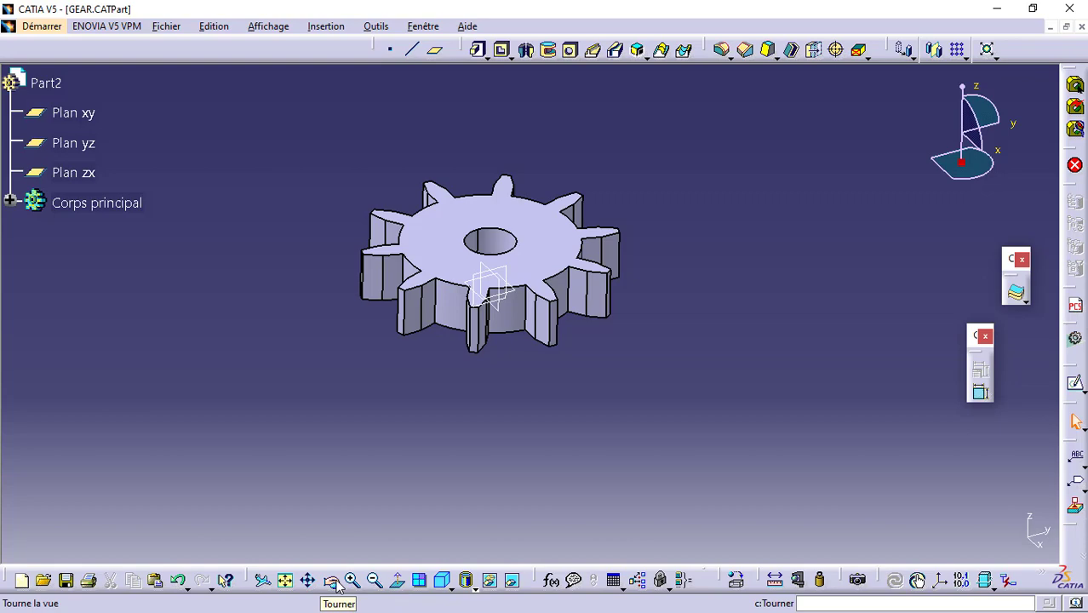
click(338, 582)
drag(520, 417, 383, 439)
- Create a new product in the Assembly Design workbench
click(43, 26)
mouse_move(145, 65)
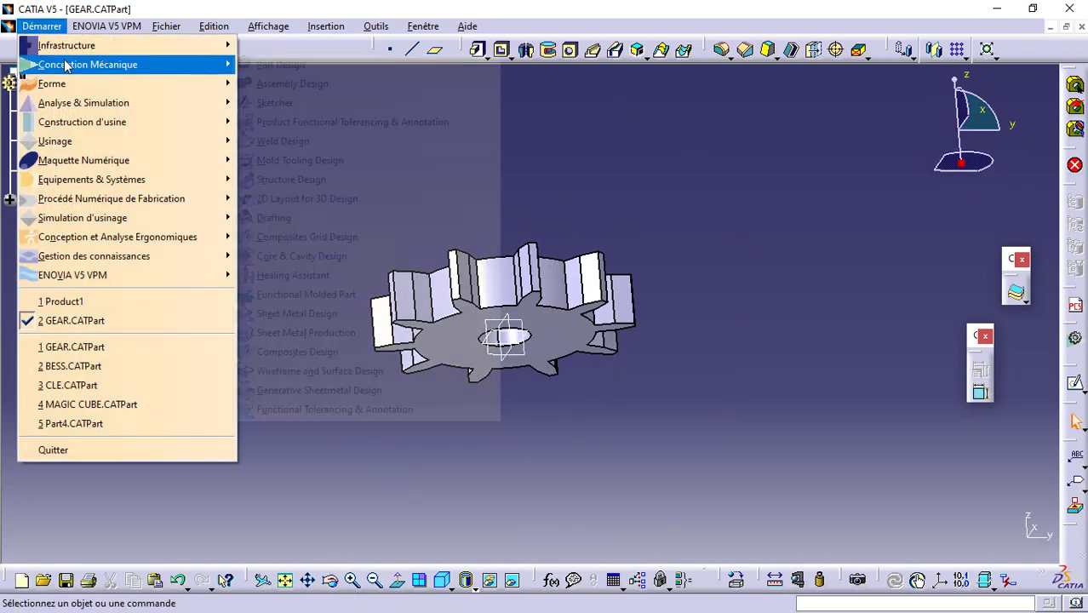
click(293, 83)
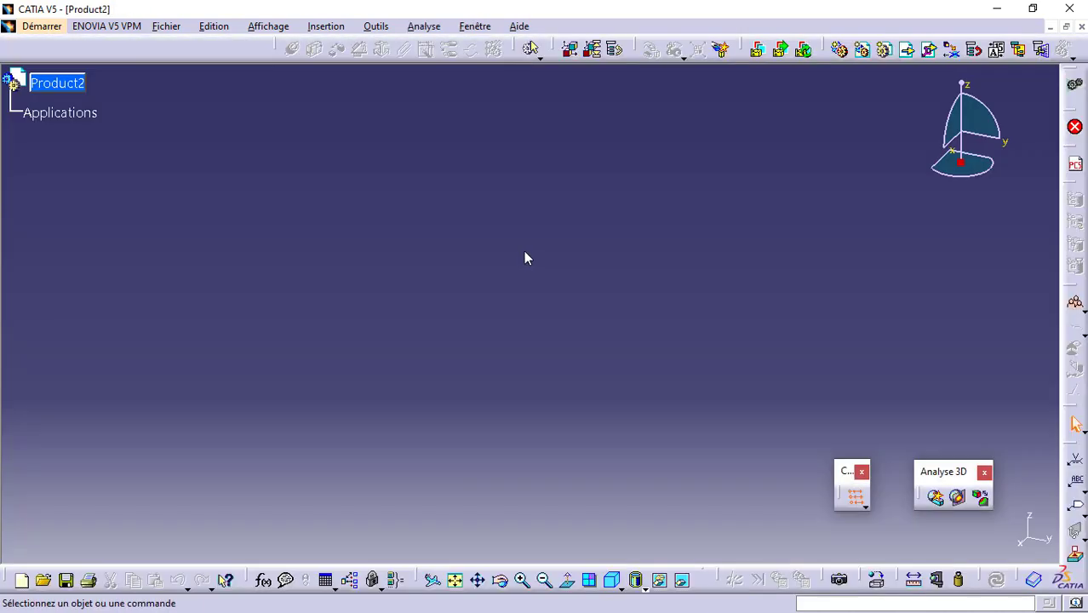
- Insert the existing parts BESS and GEAR as components of Product2
click(58, 85)
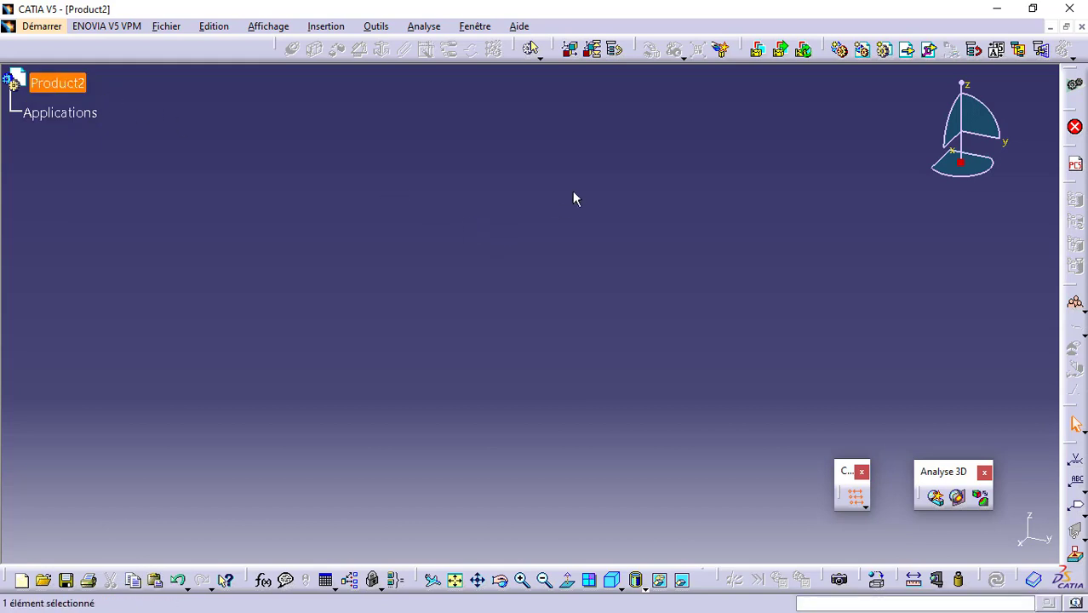
click(906, 55)
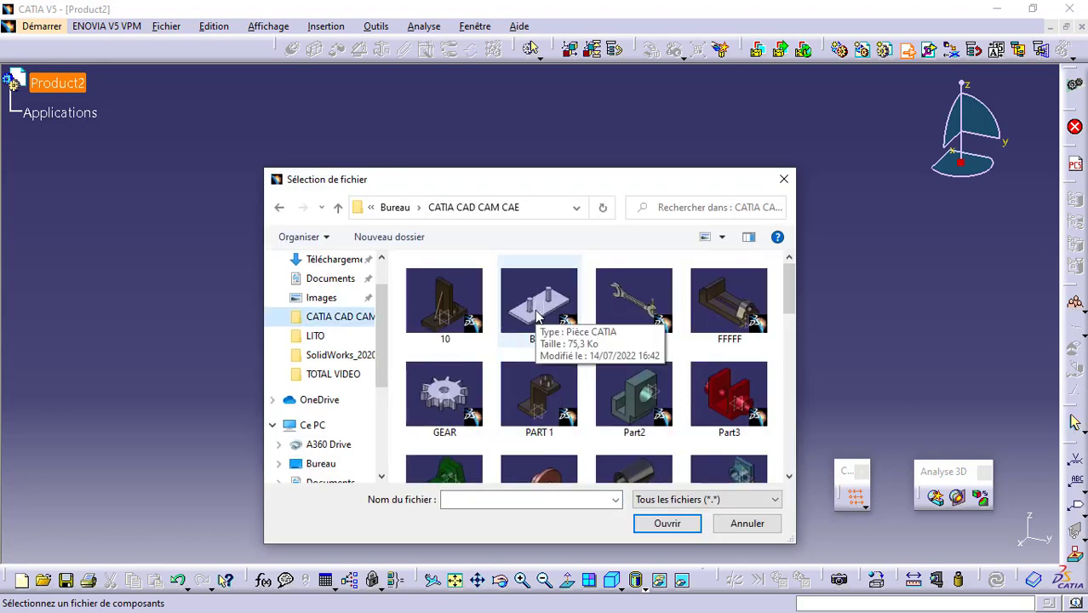
click(538, 306)
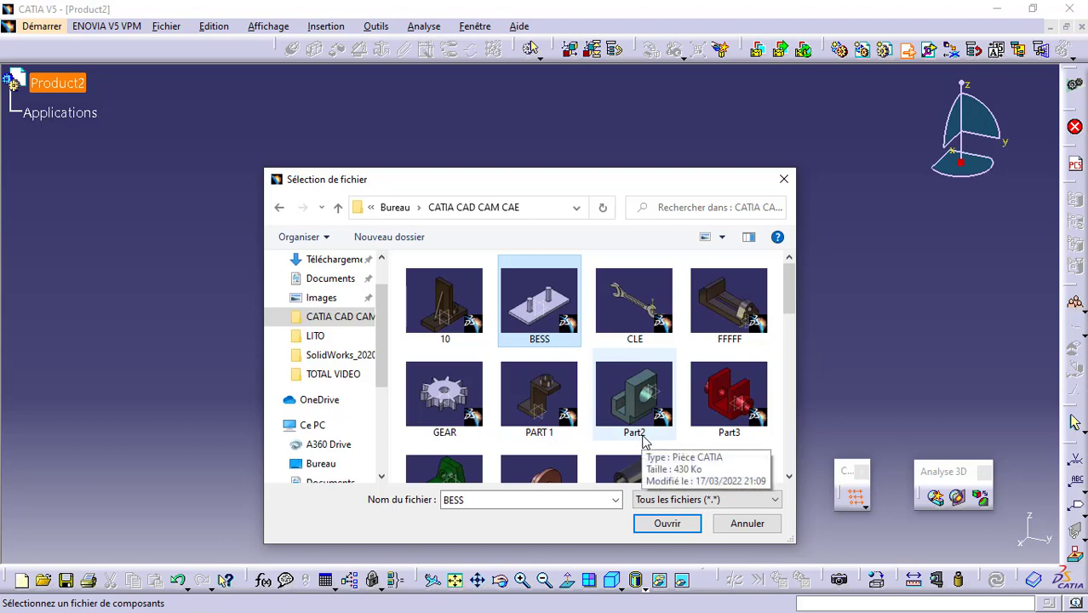
ctrl+click(445, 409)
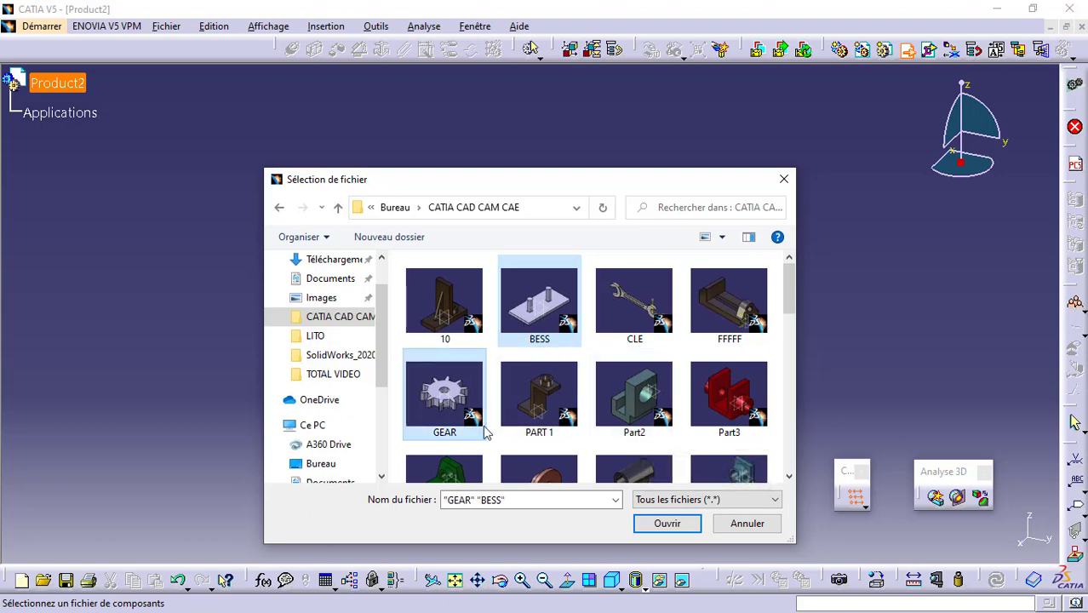
click(657, 523)
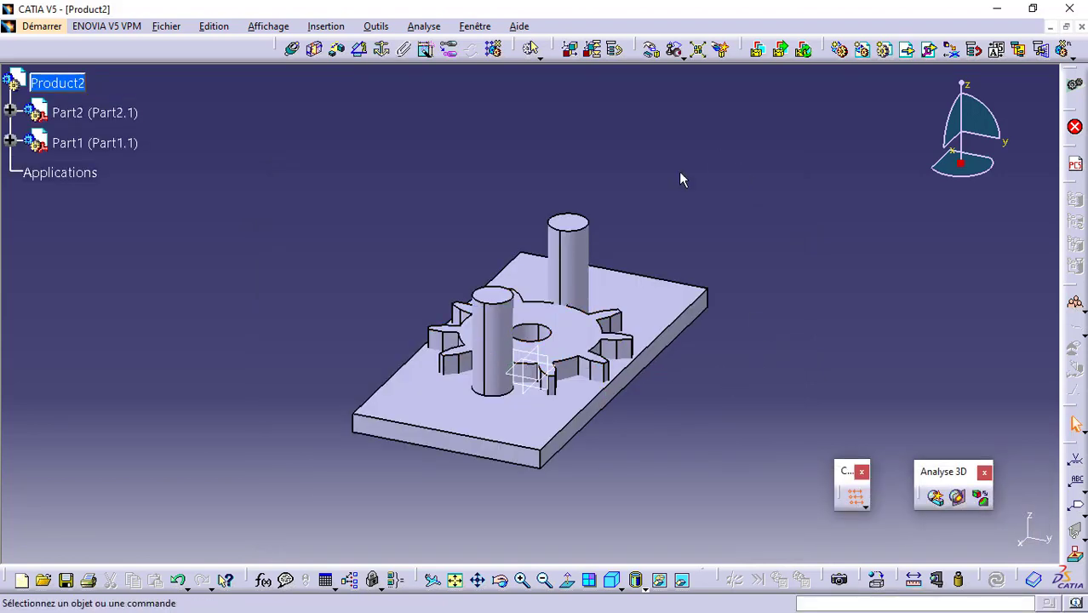
- Move the gear up along the Z axis, clear above the two pins of the plate
click(651, 49)
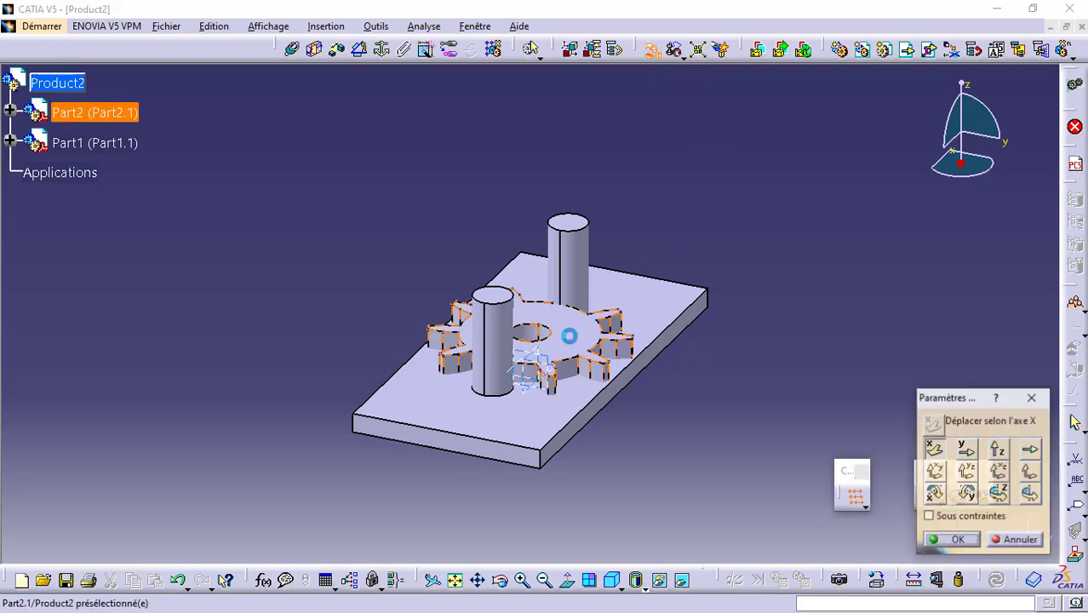
click(998, 449)
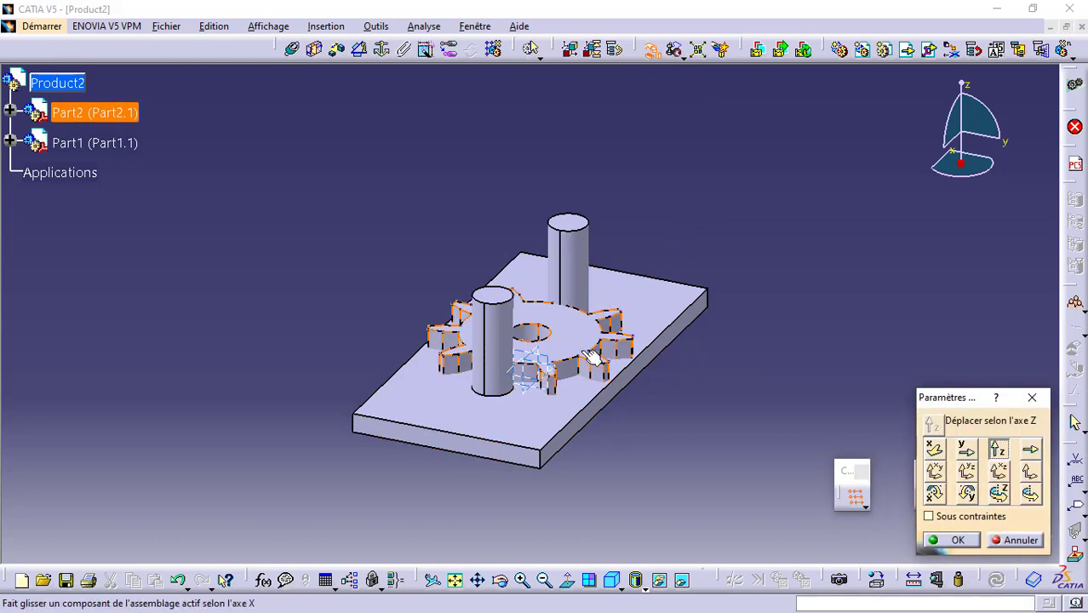
drag(562, 337, 562, 90)
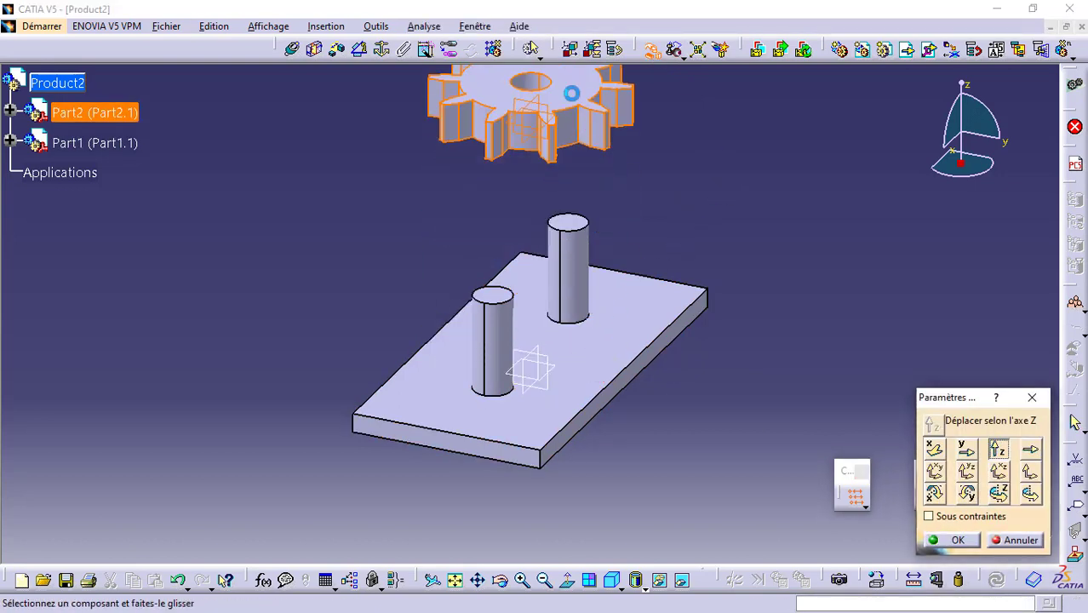
click(958, 540)
middle_drag(768, 292, 765, 385)
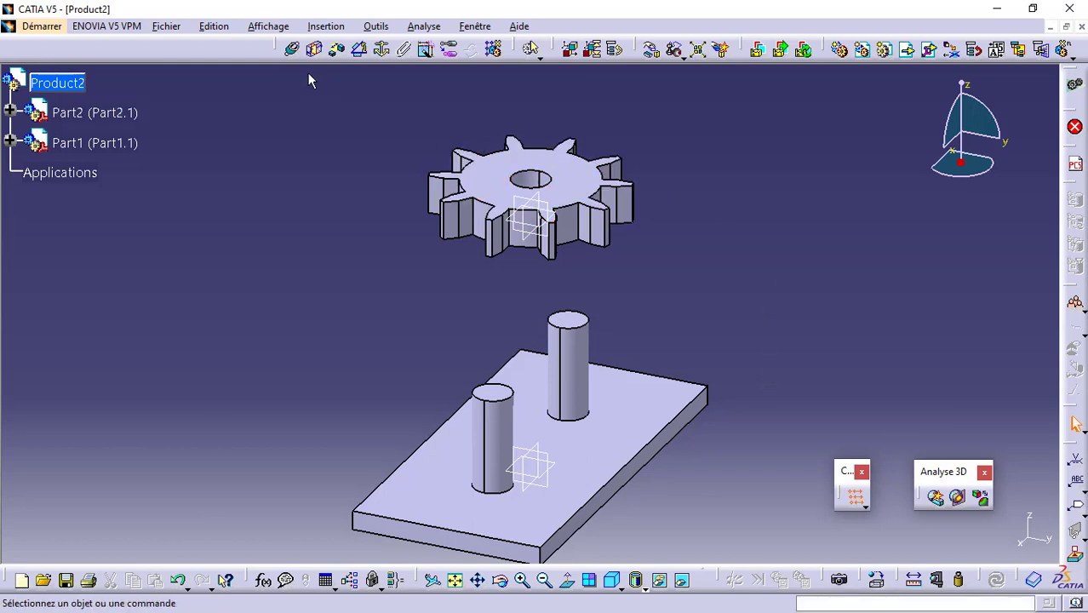
- Add a coincidence constraint between the gear's bore axis and the rear pin's axis, and update the assembly
click(292, 48)
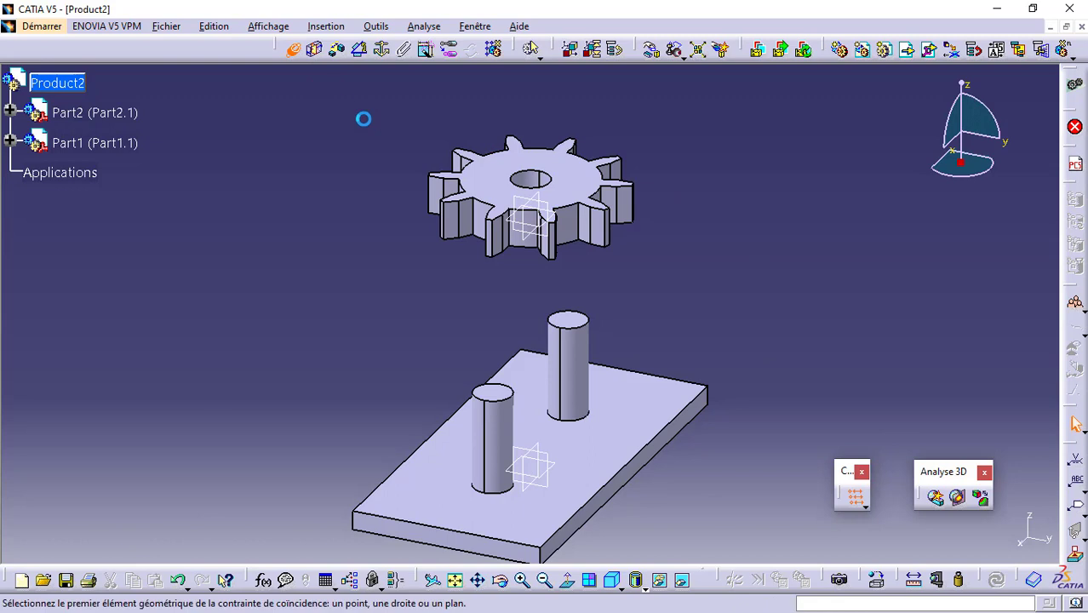
click(531, 187)
click(582, 350)
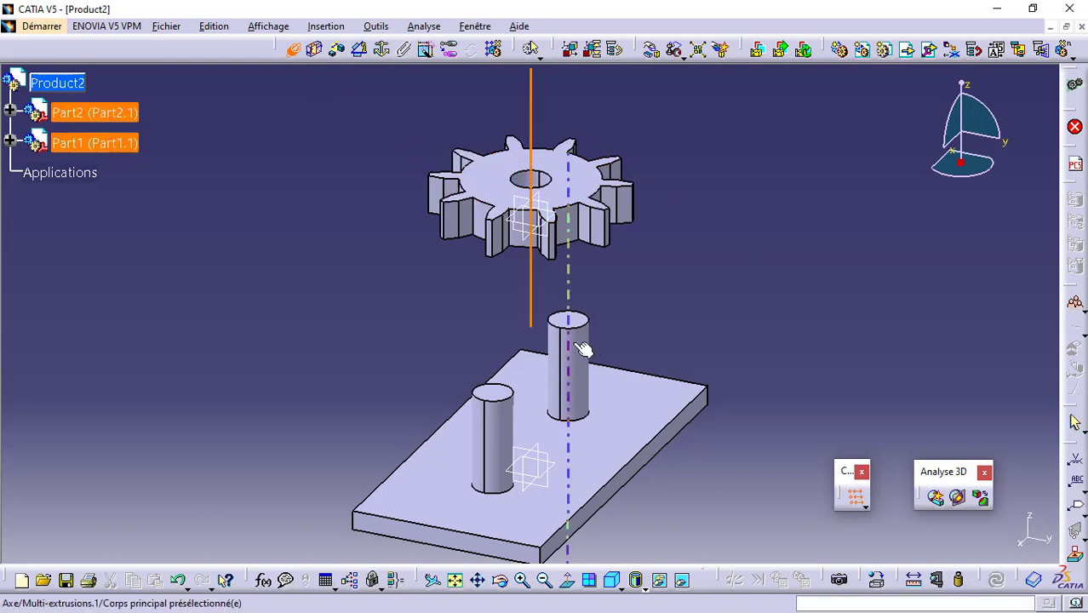
click(996, 579)
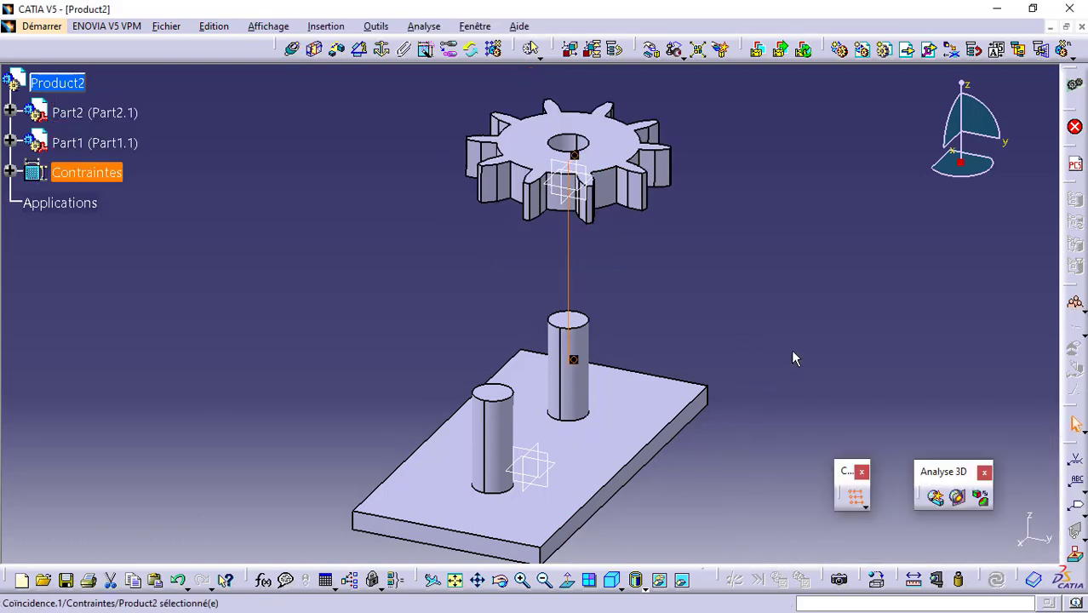
click(792, 358)
- Insert a second instance of the existing GEAR part into Product2
click(57, 83)
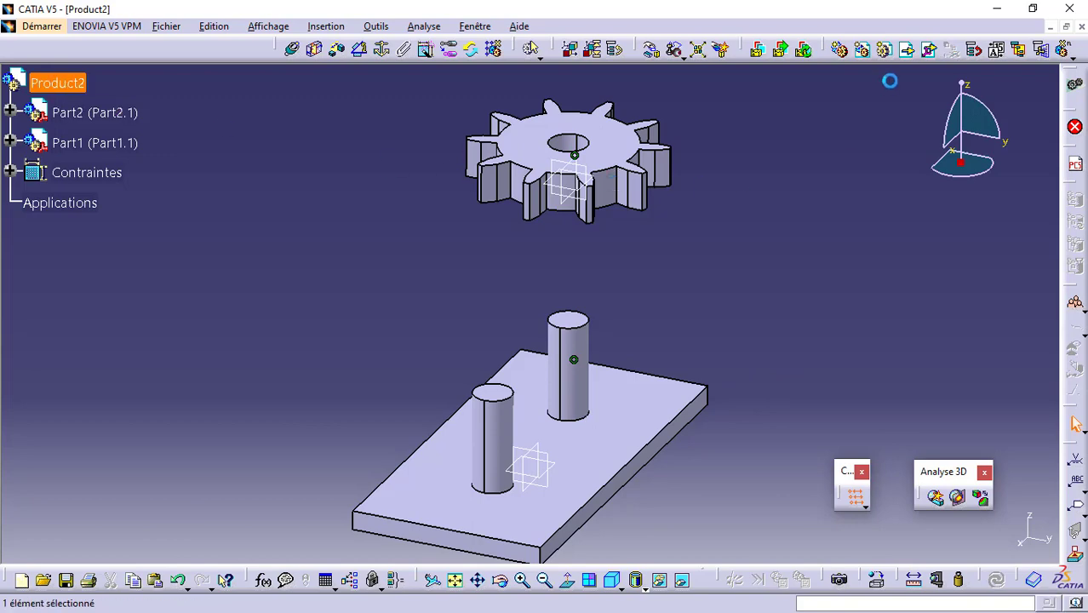
click(906, 52)
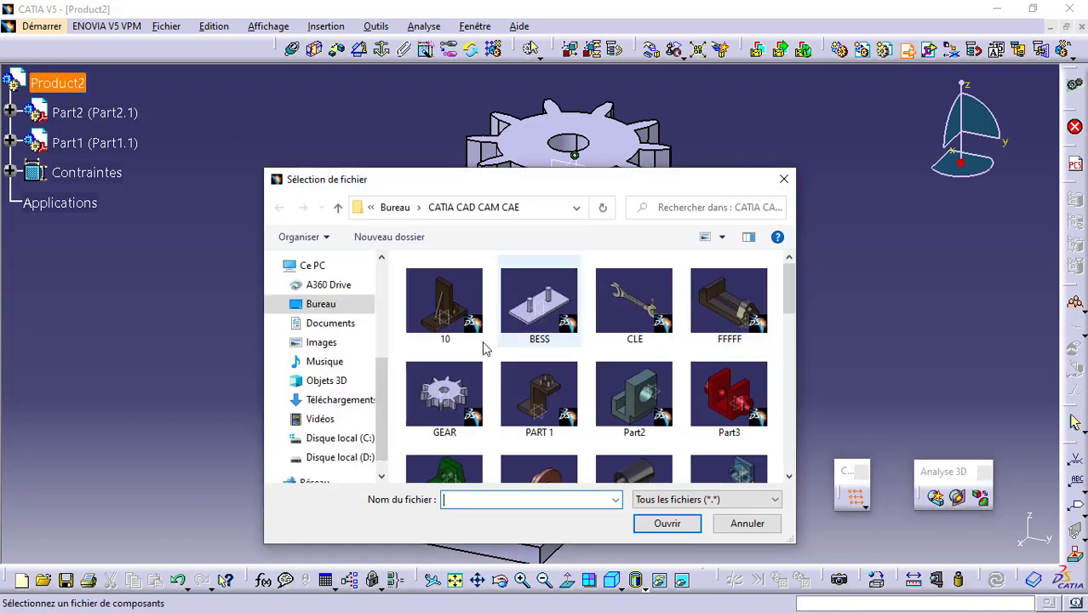
click(445, 393)
click(662, 526)
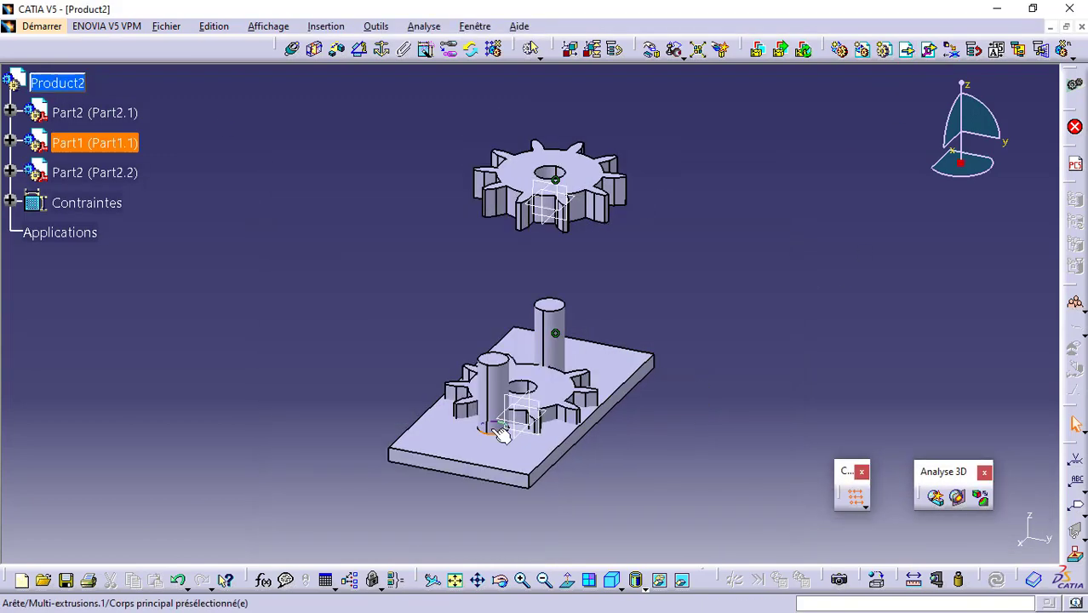
- Move the second gear up along Z and sideways along Y, clear of the plate and the first gear
click(652, 49)
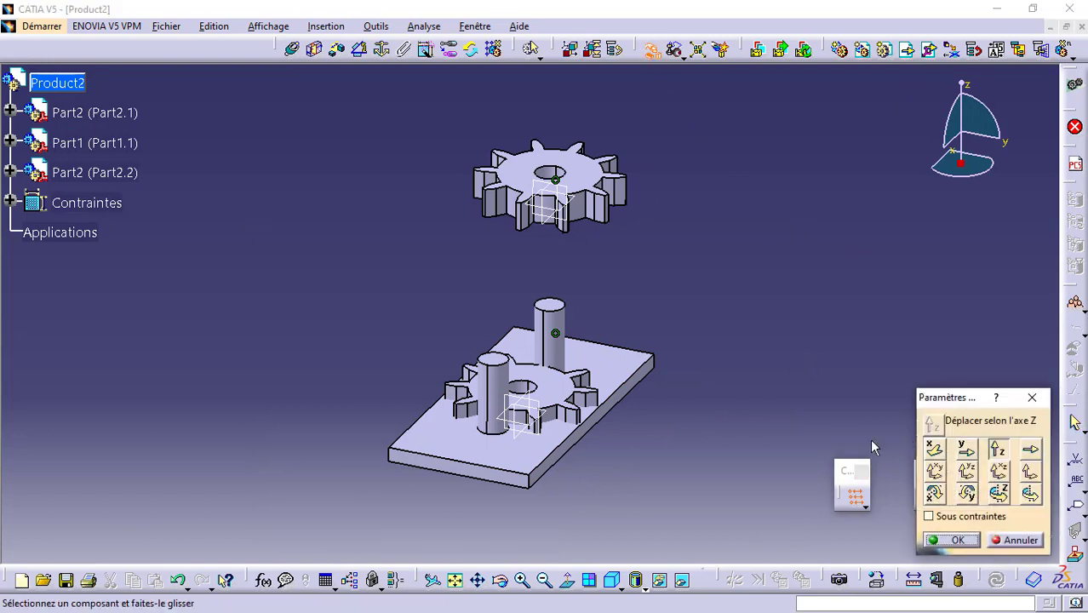
drag(592, 378, 349, 251)
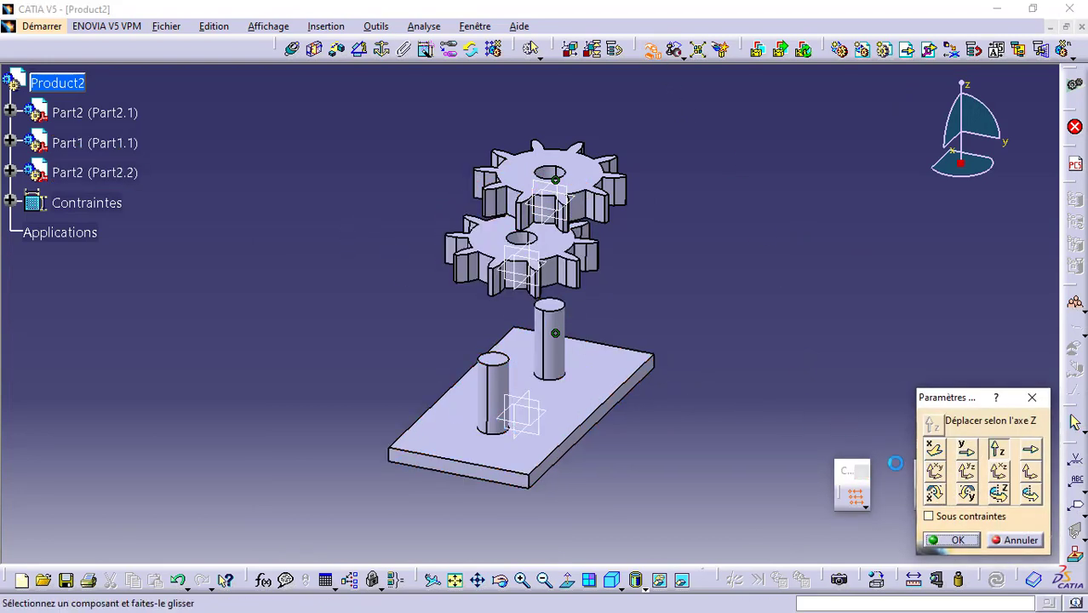
click(965, 449)
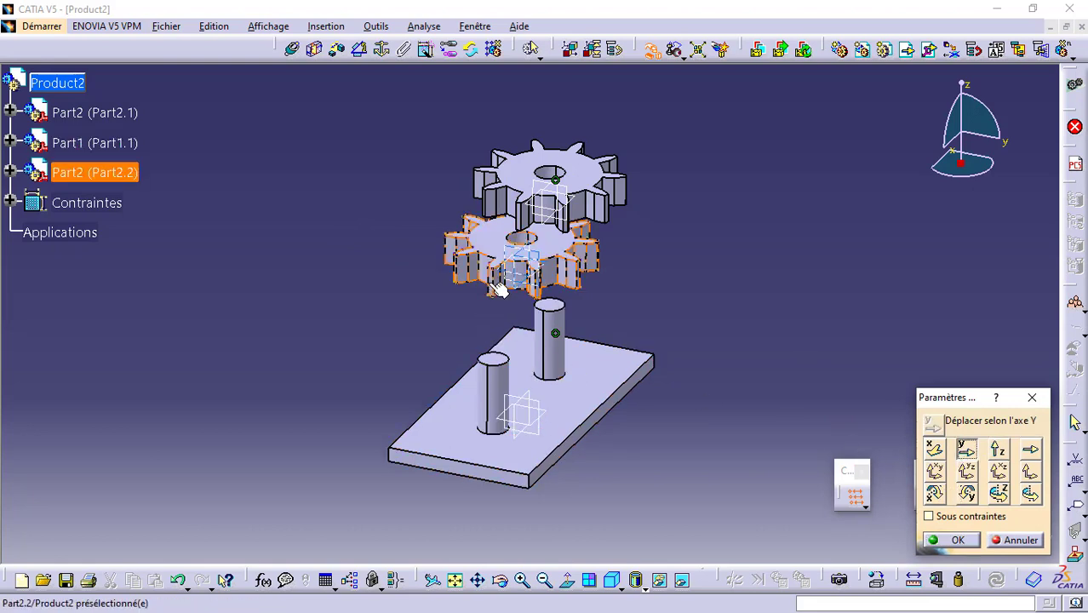
drag(500, 290, 319, 307)
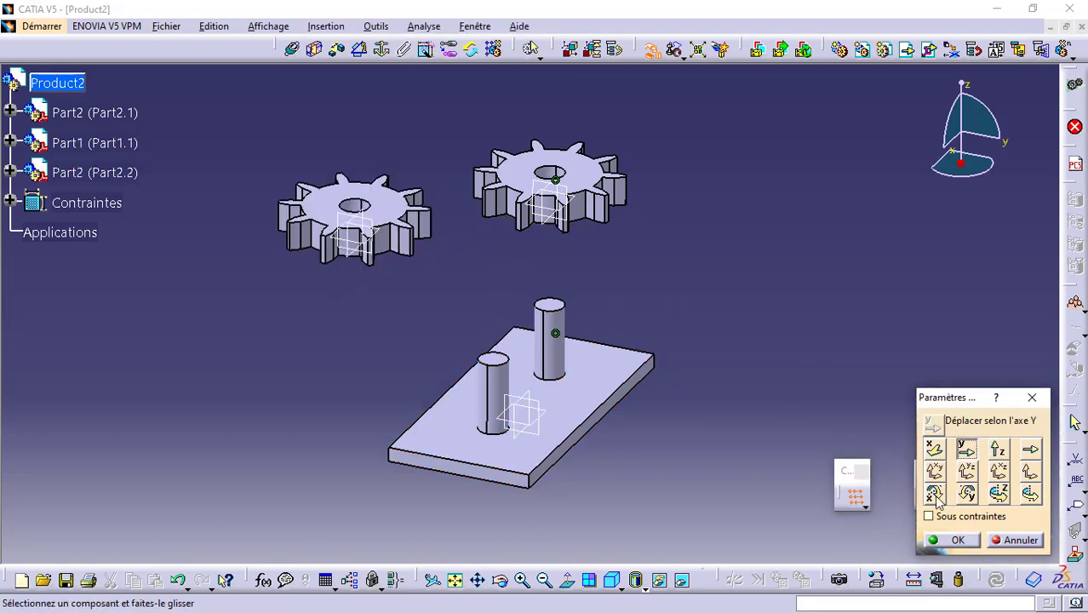
click(955, 542)
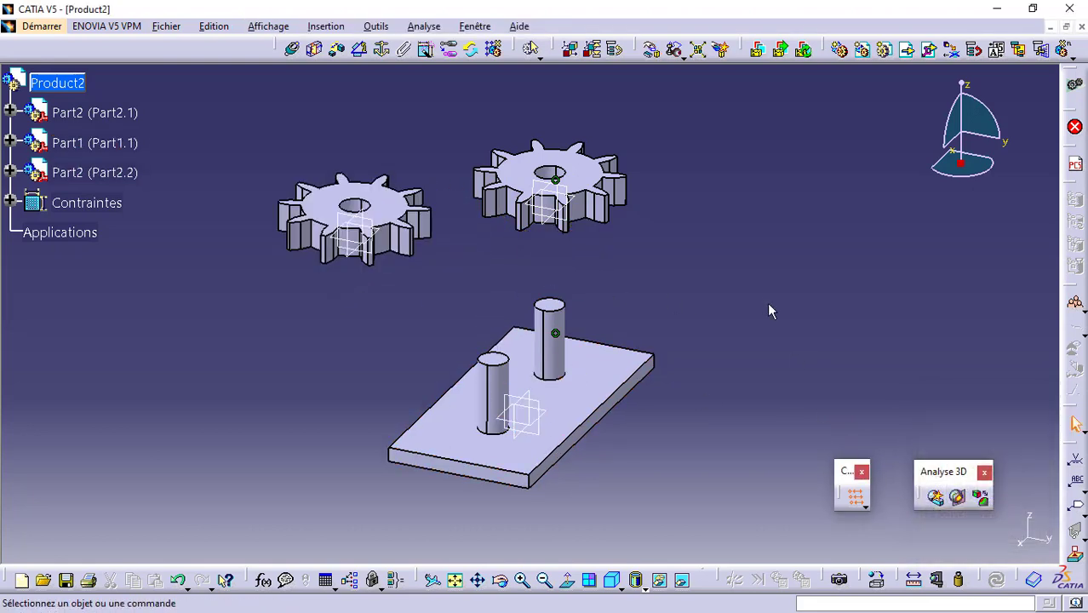
- Make the second gear's bore axis coincident with the front pin's axis and update the assembly
click(294, 53)
click(358, 213)
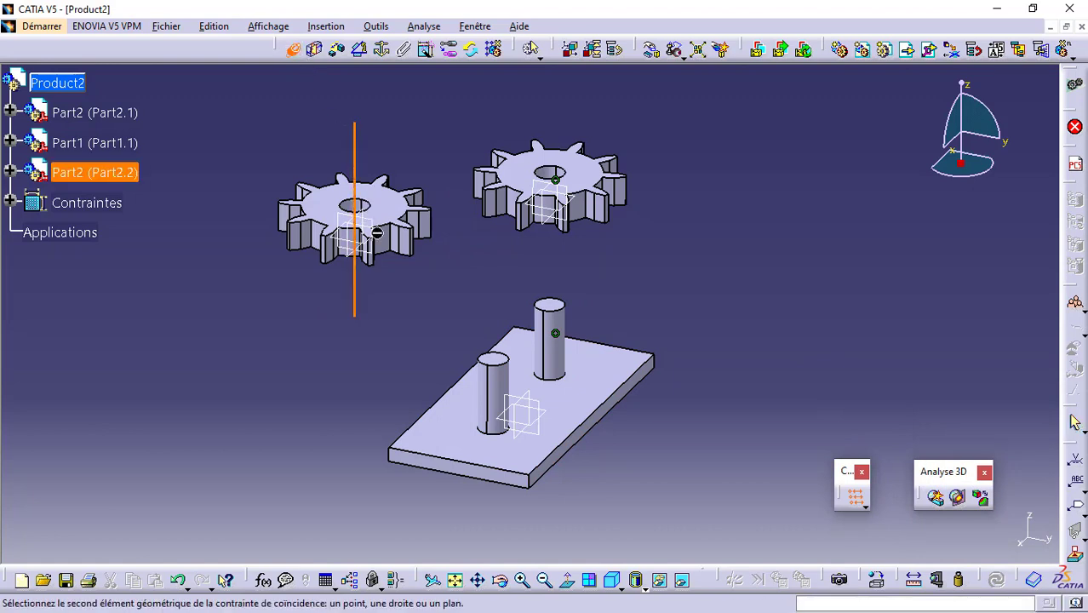
click(502, 385)
click(855, 494)
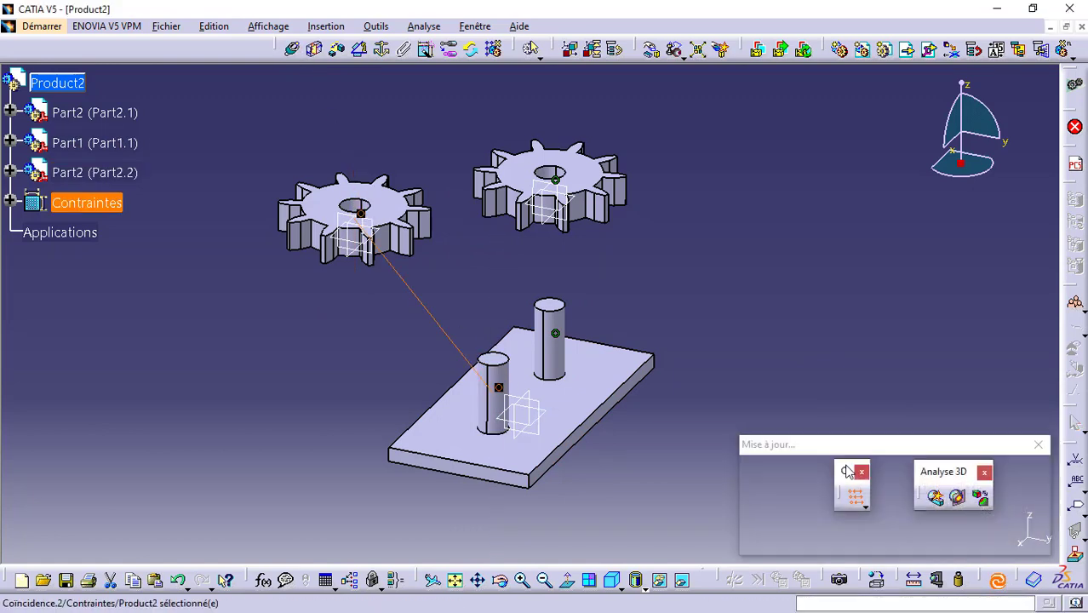
click(798, 318)
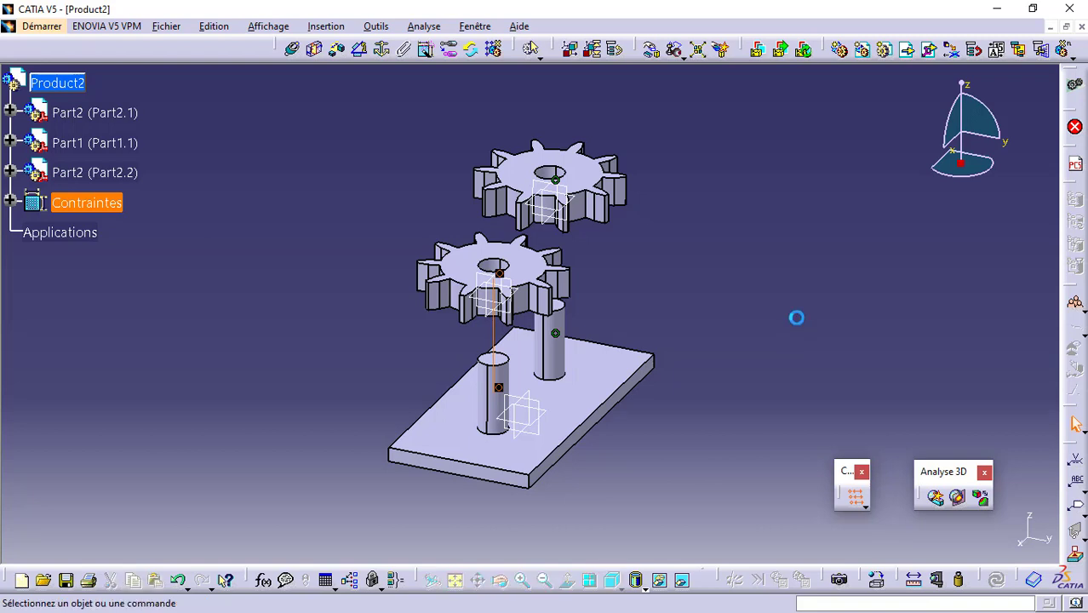
- Add a Fix constraint to the two-pin plate
click(522, 580)
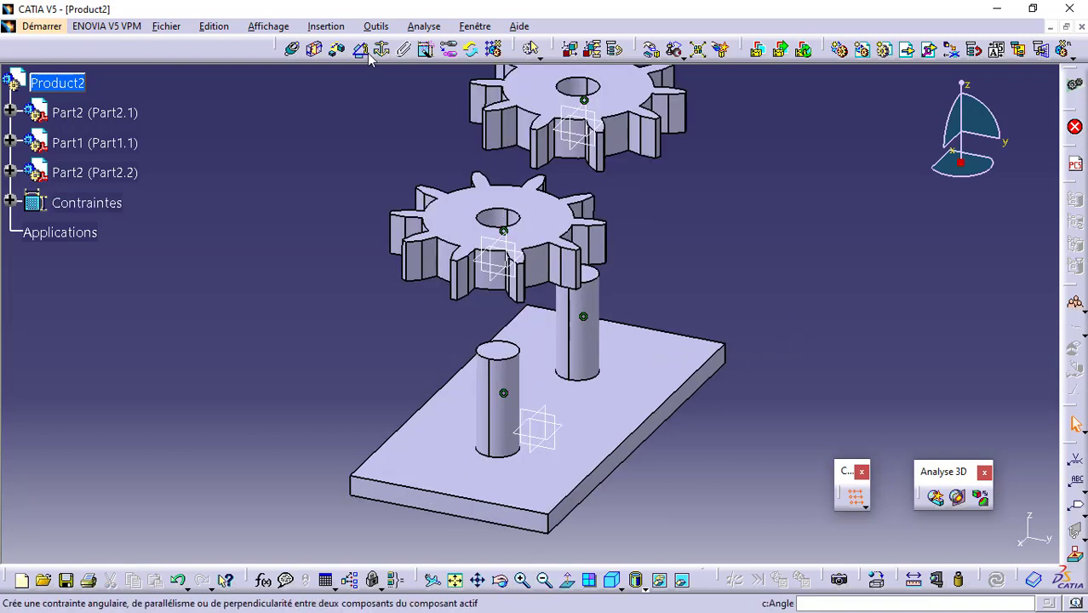
click(381, 49)
click(615, 422)
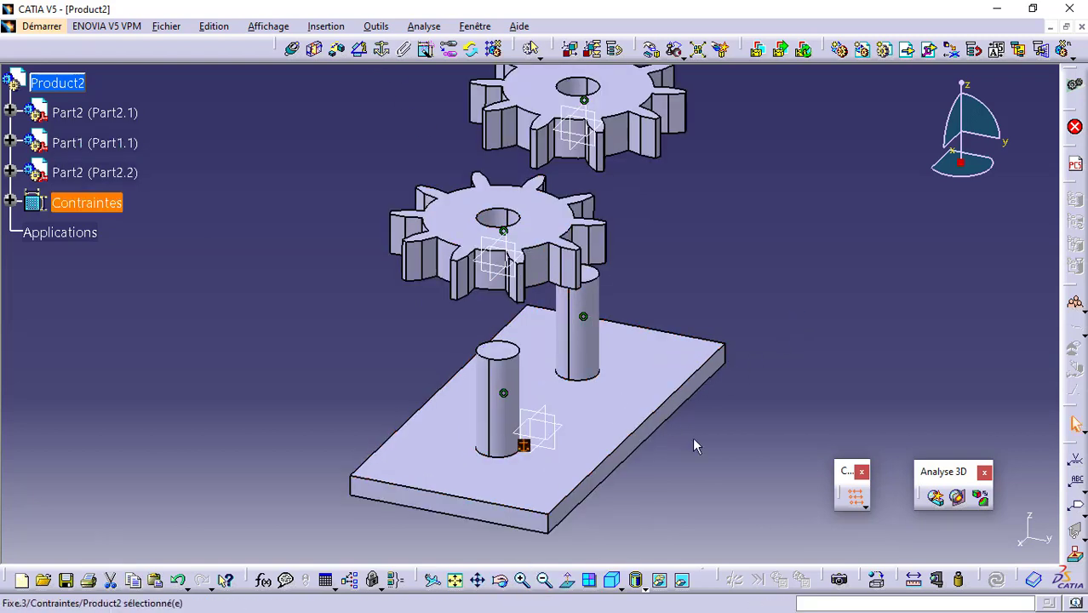
click(814, 383)
- Add a 0 mm offset constraint between the first gear's top face and the rear pin's top face, and update the assembly
click(338, 49)
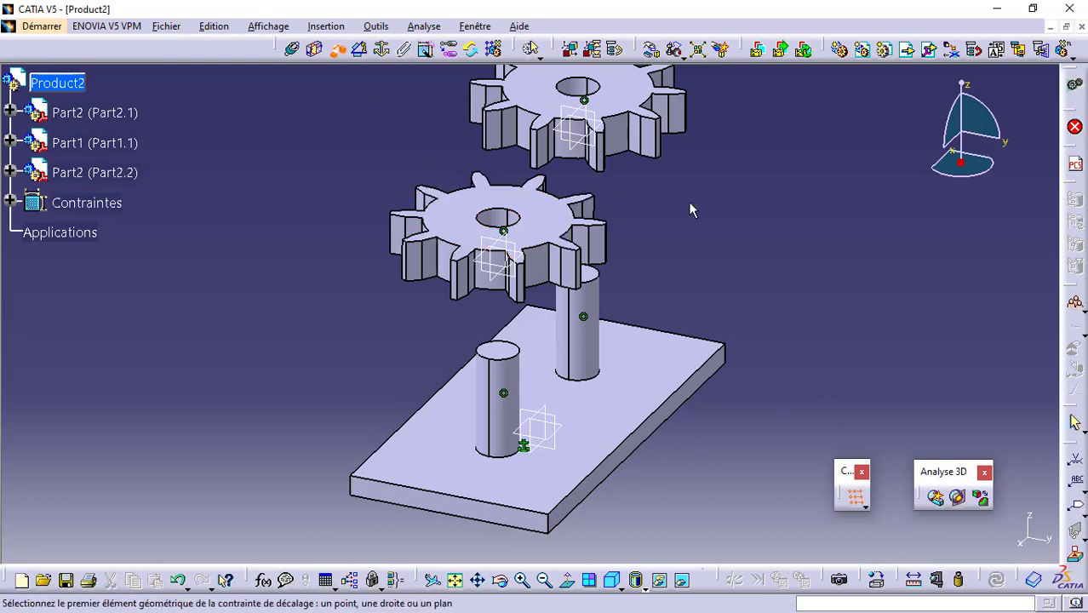
middle_drag(688, 209, 629, 300)
click(558, 192)
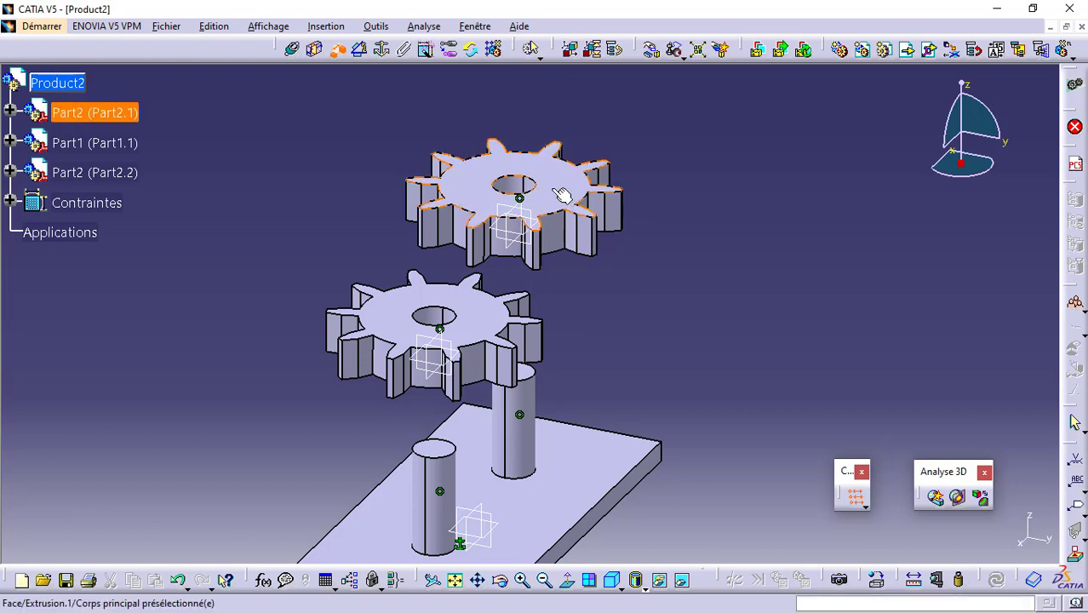
click(522, 369)
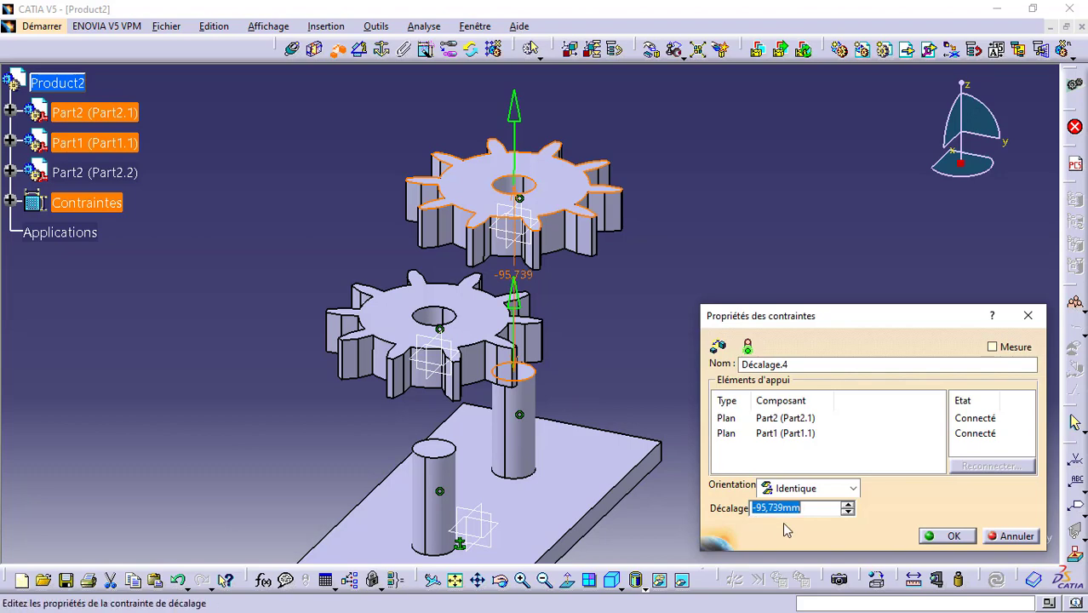
text(0)
click(944, 536)
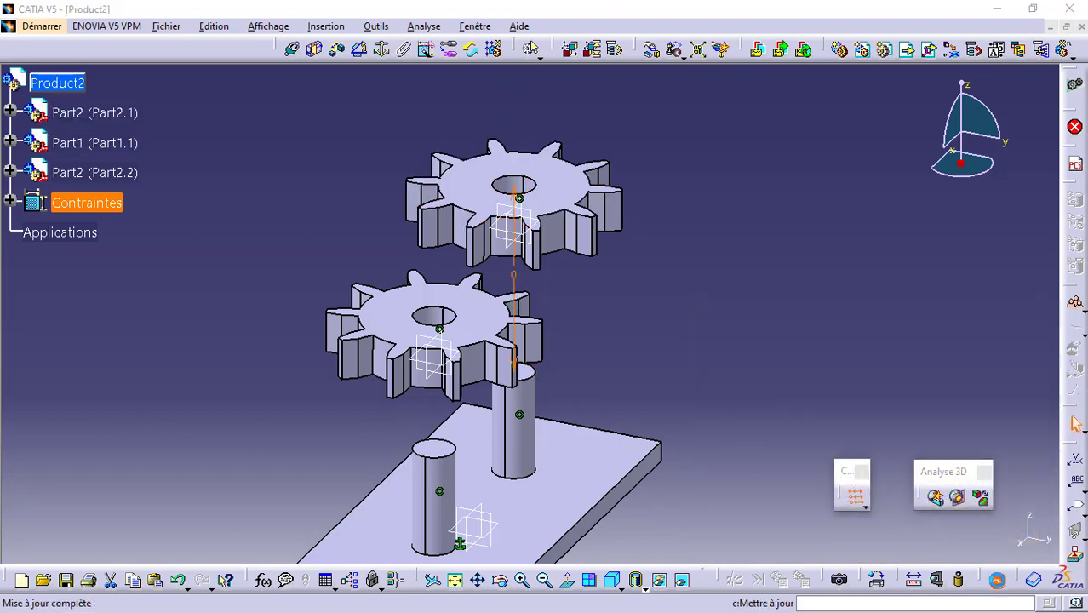
middle_drag(689, 344, 816, 234)
click(817, 232)
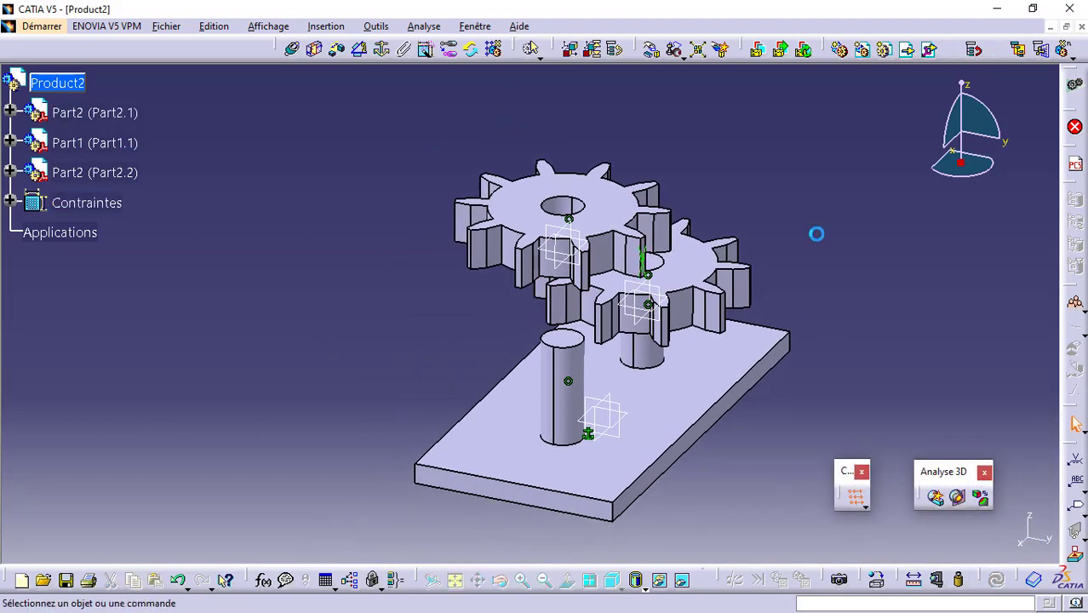
- Add a 0 mm offset constraint between the front pin's top face and the second gear's top face, and update the assembly
click(337, 48)
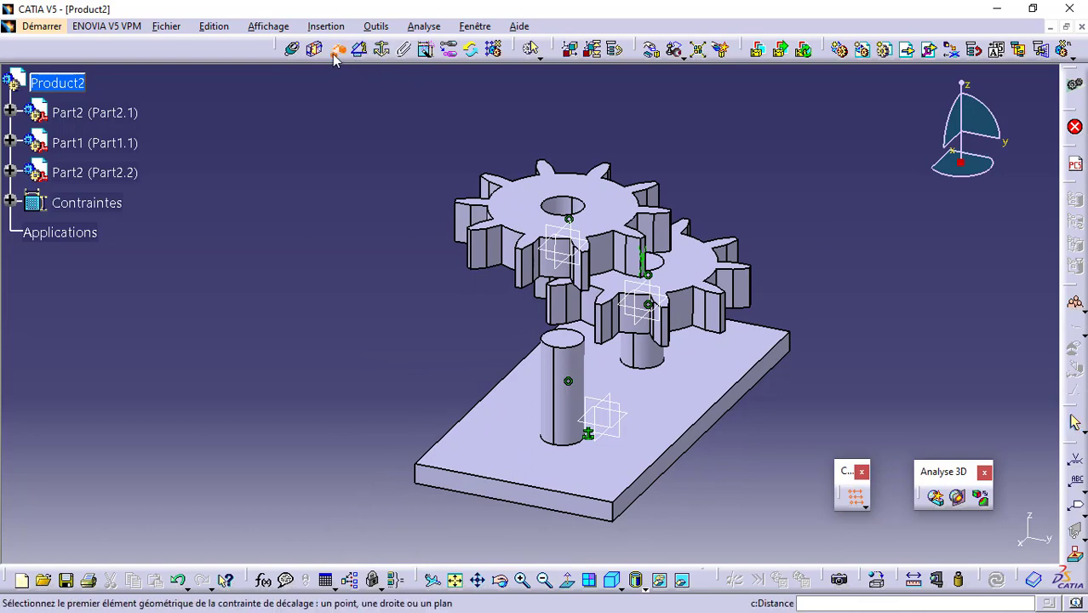
click(566, 340)
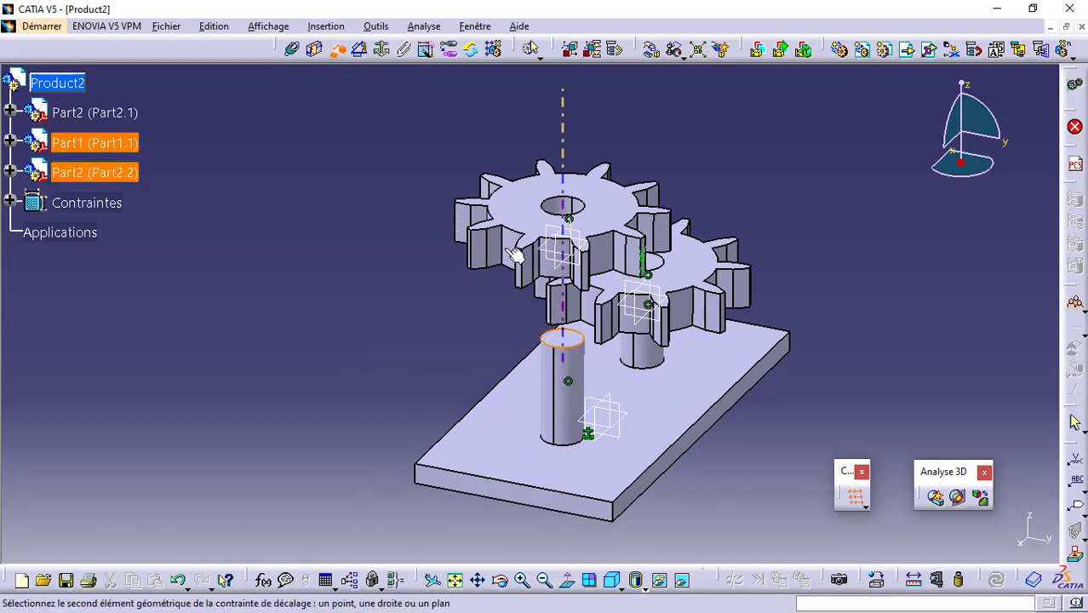
click(522, 216)
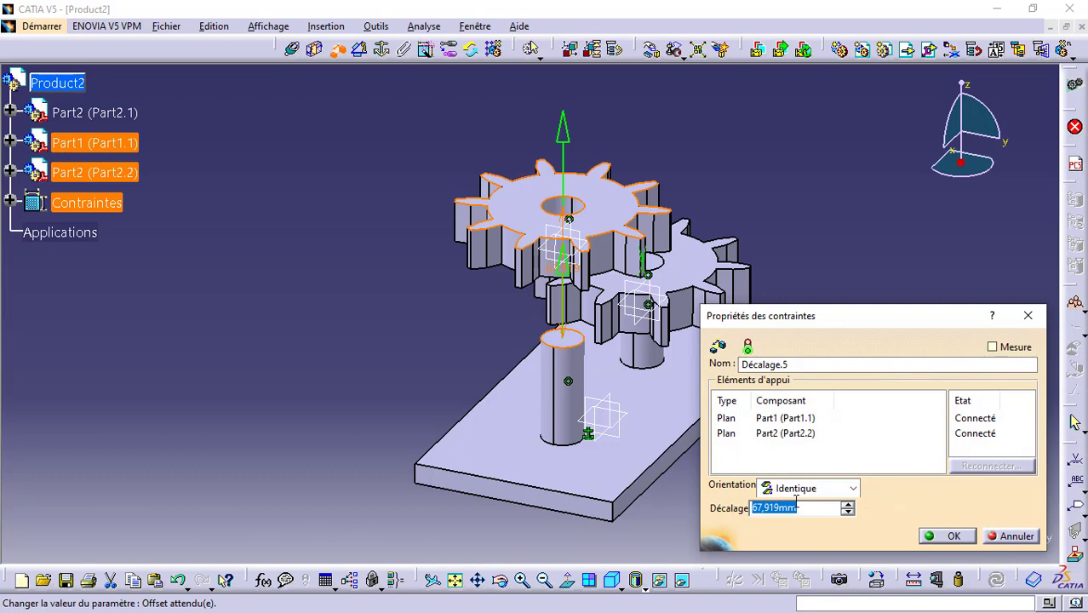
text(0)
click(937, 536)
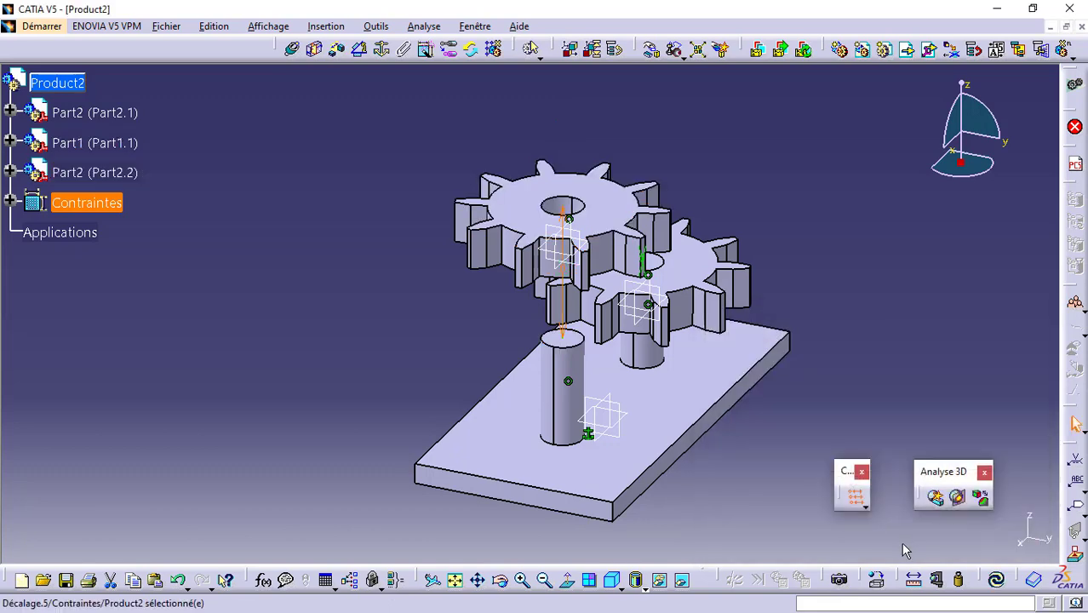
click(997, 580)
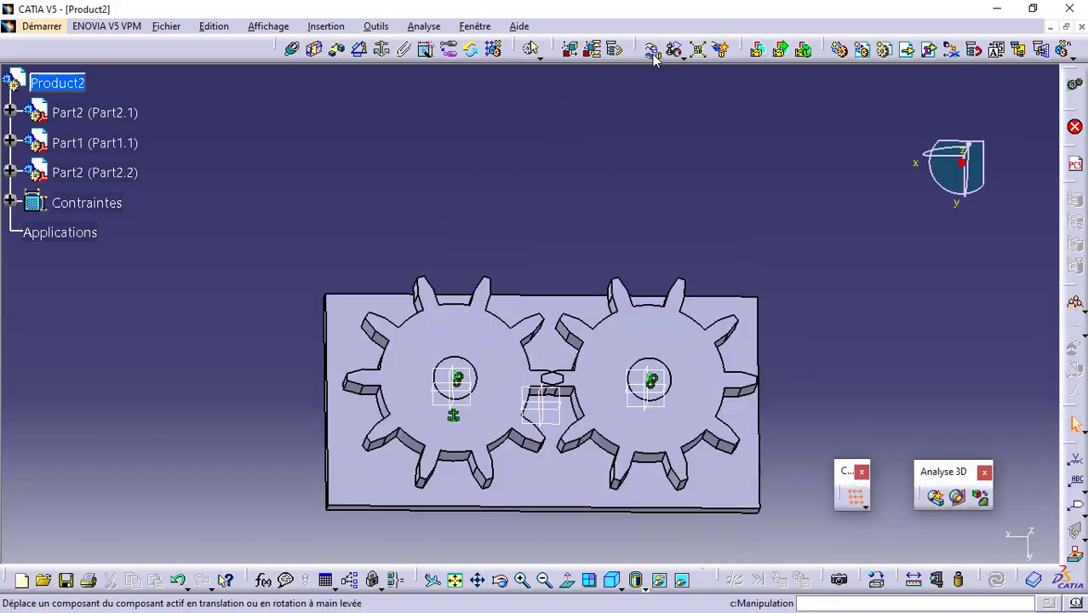
- Manipulate the first gear (Part2.1) by rotating it about its own bore axis, without respecting constraints
click(652, 51)
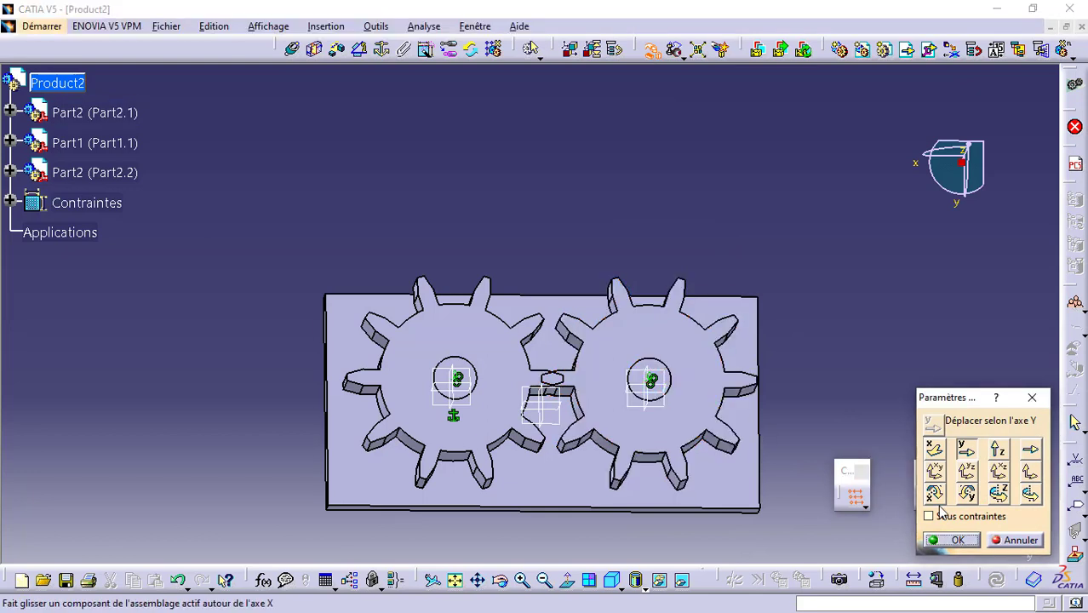
click(1031, 495)
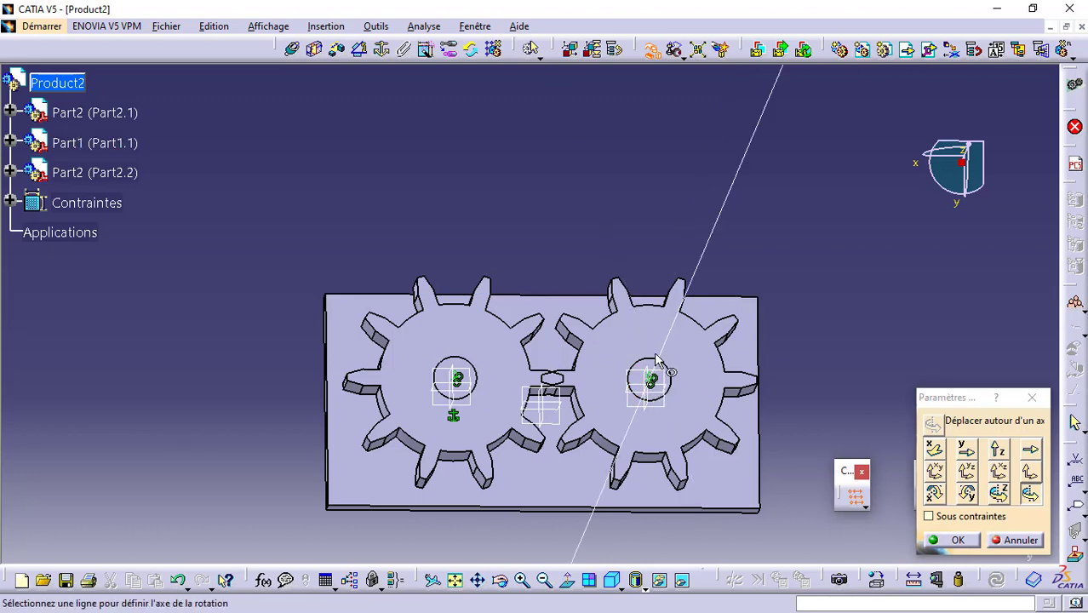
middle_drag(716, 325, 691, 287)
scroll(599, 385, up, 1)
click(501, 580)
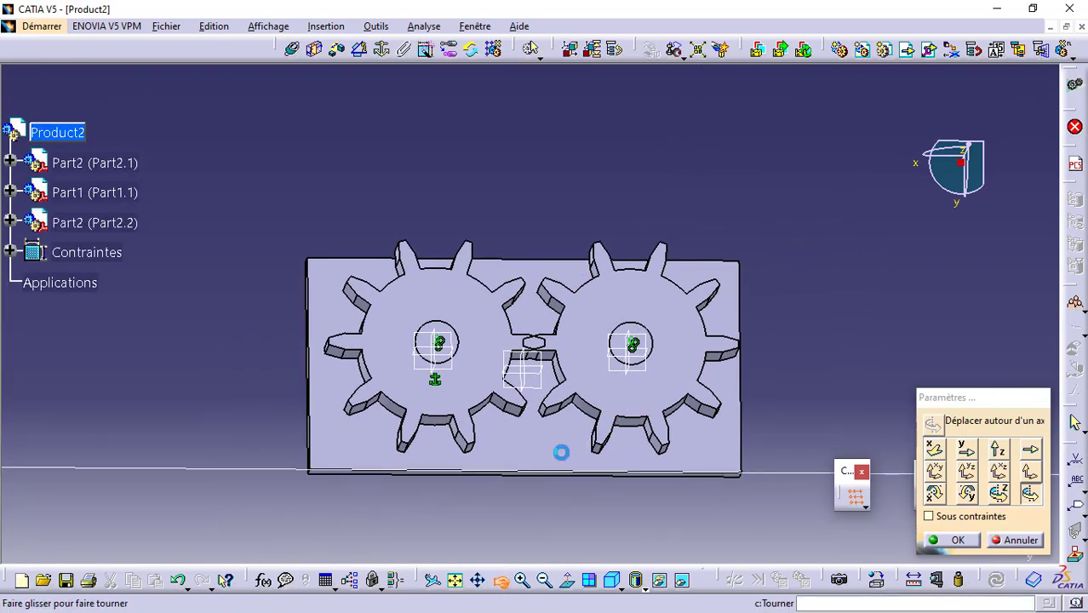
drag(561, 452, 594, 404)
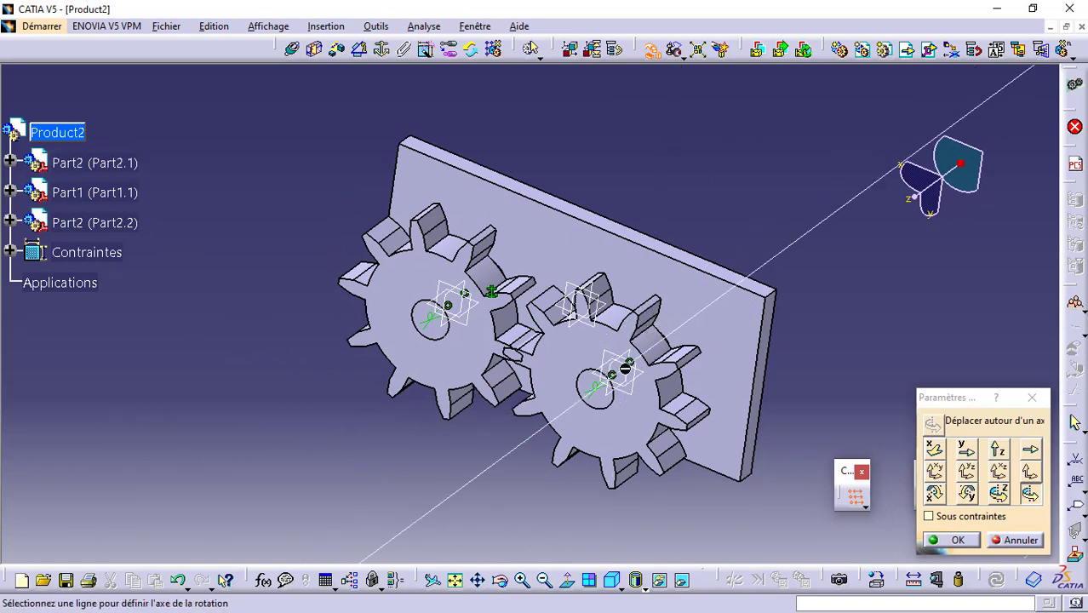
click(599, 305)
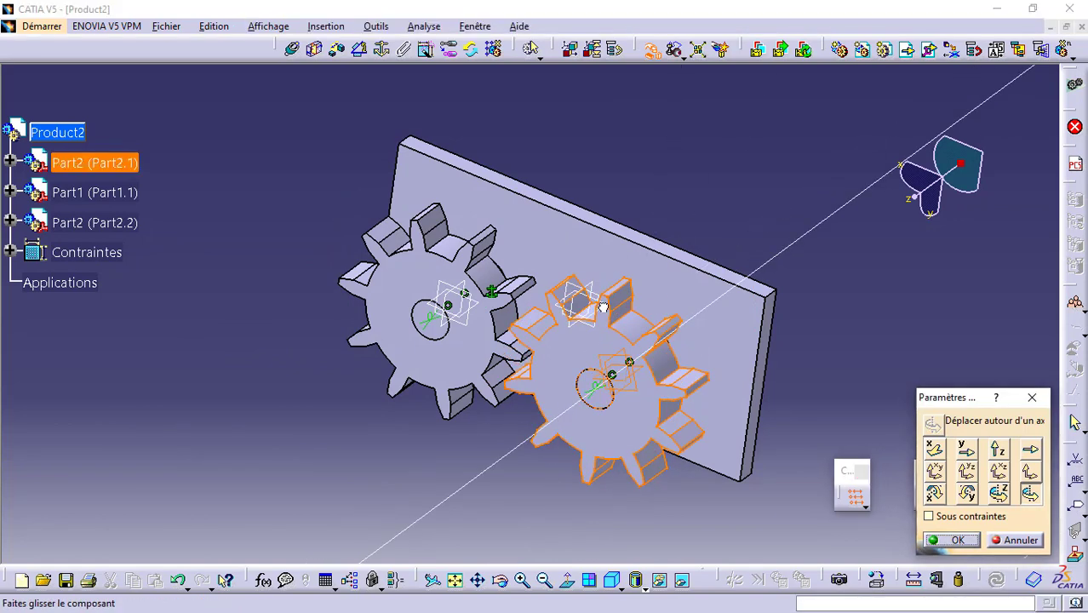
drag(599, 305, 606, 314)
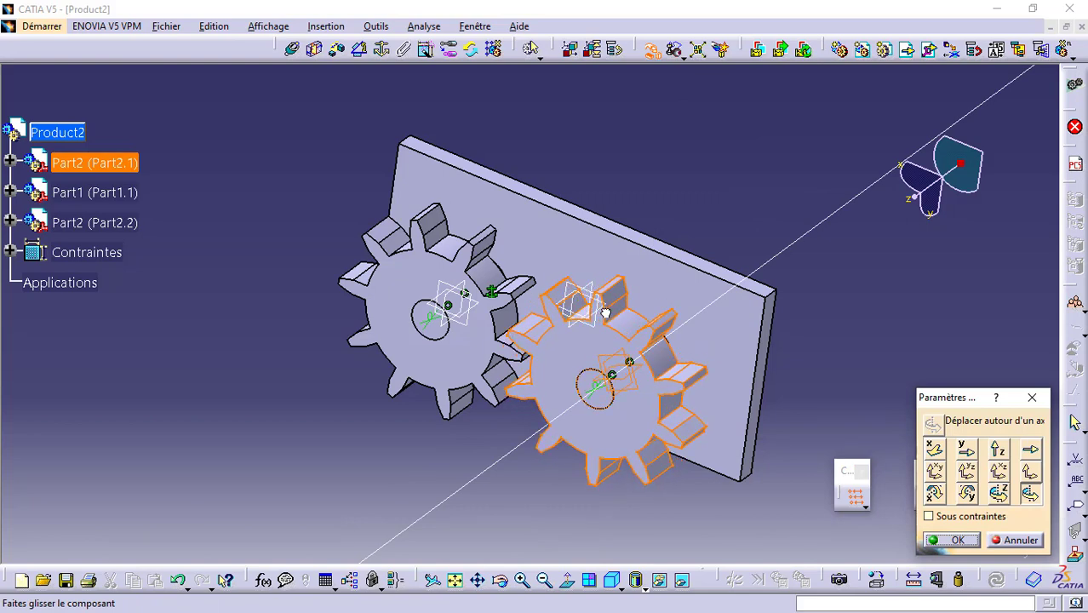
- Fine-tune the first gear's rotation so its teeth mesh with the second gear without overlapping, and validate the manipulation
click(501, 580)
drag(487, 477, 603, 363)
drag(609, 310, 589, 282)
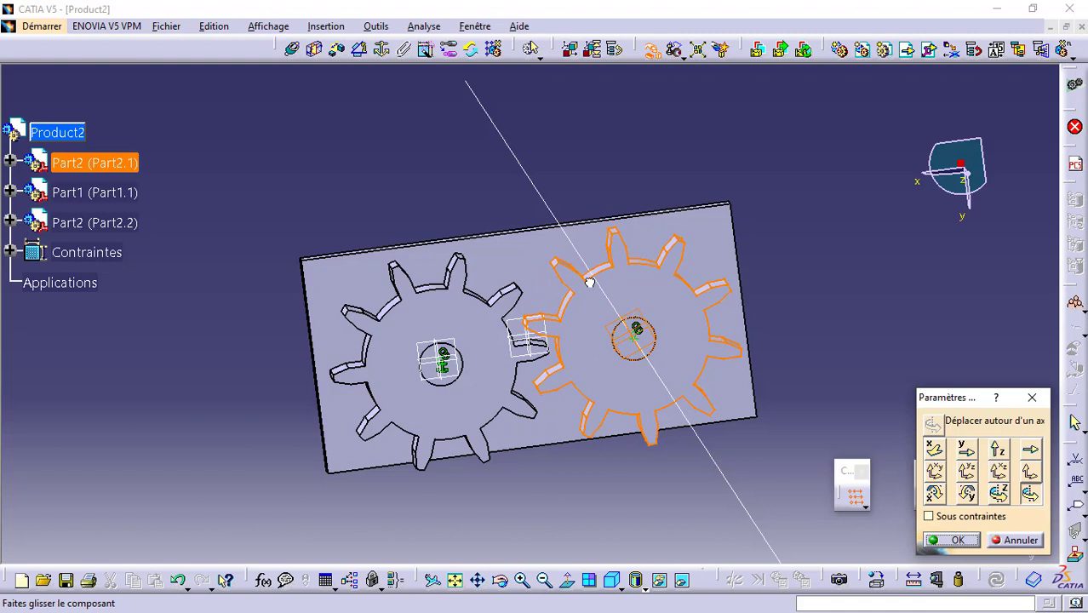
drag(590, 283, 589, 283)
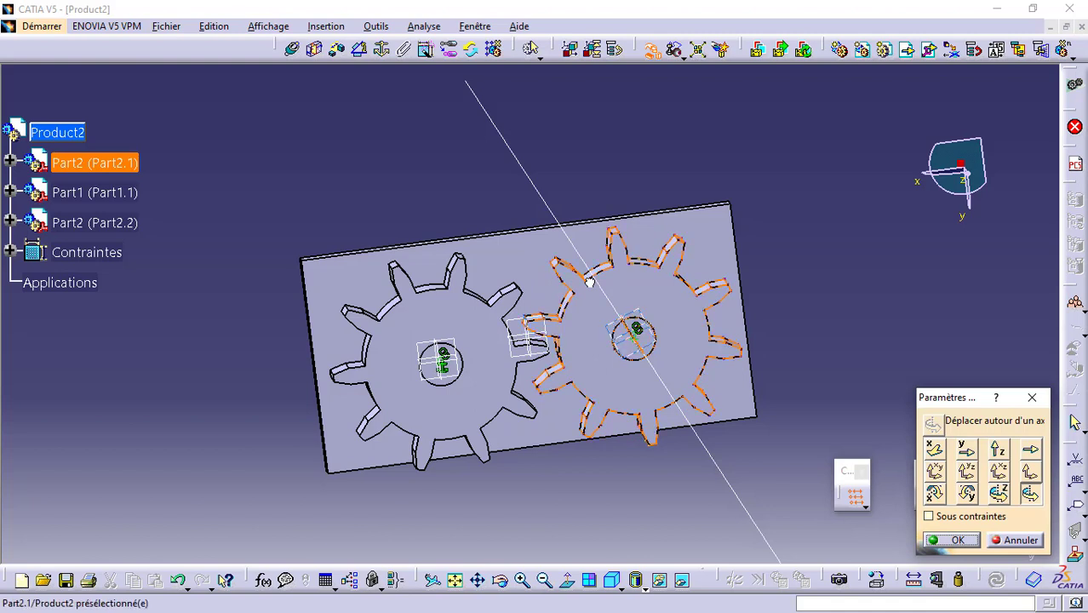
click(937, 540)
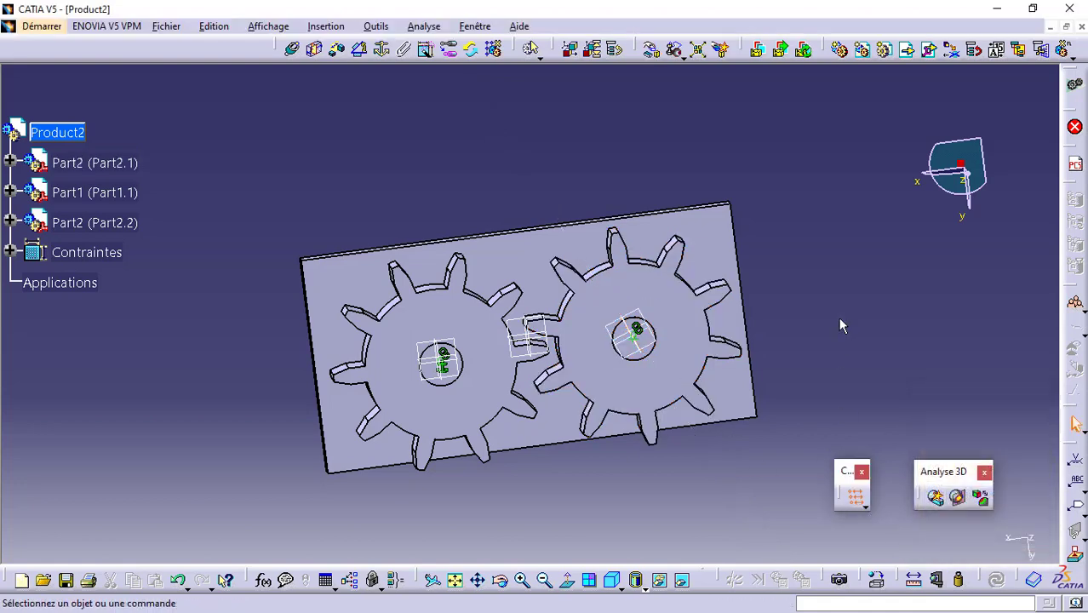
- Switch the assembly to the DMU Kinematics workbench
click(40, 26)
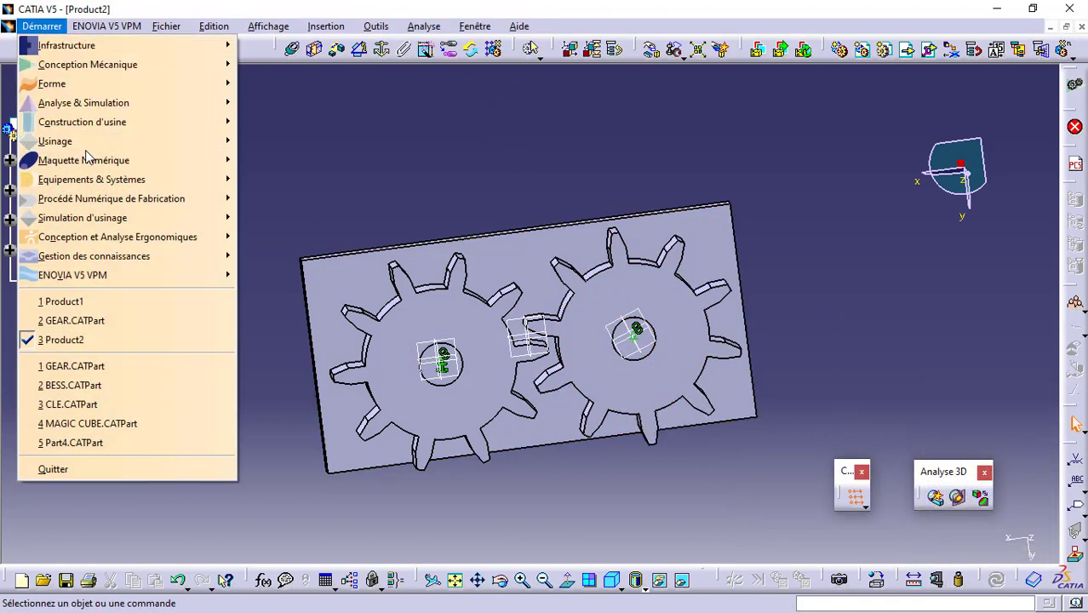
mouse_move(89, 160)
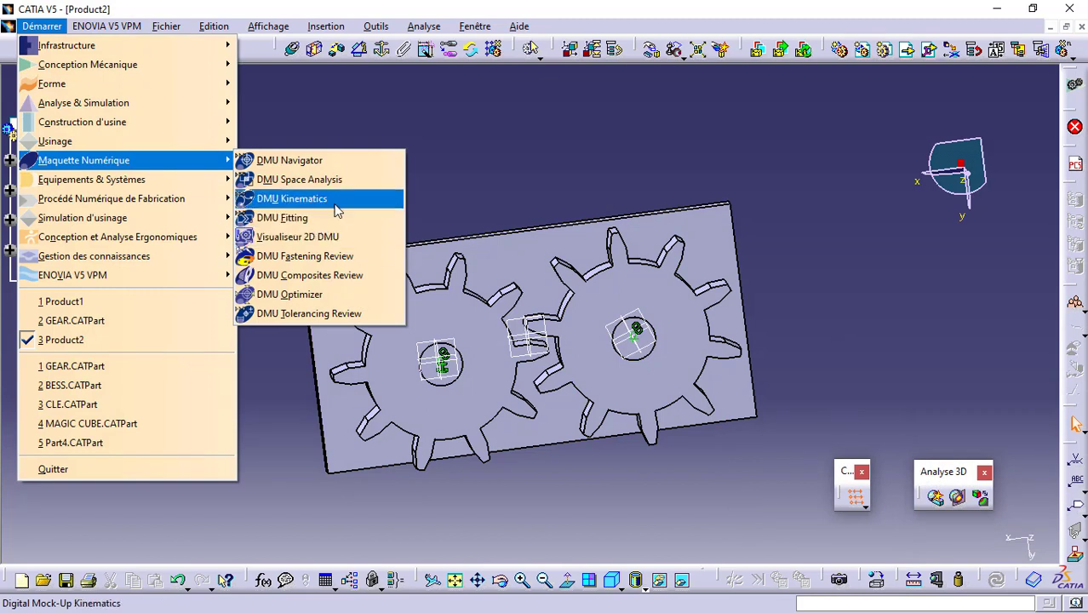
click(303, 199)
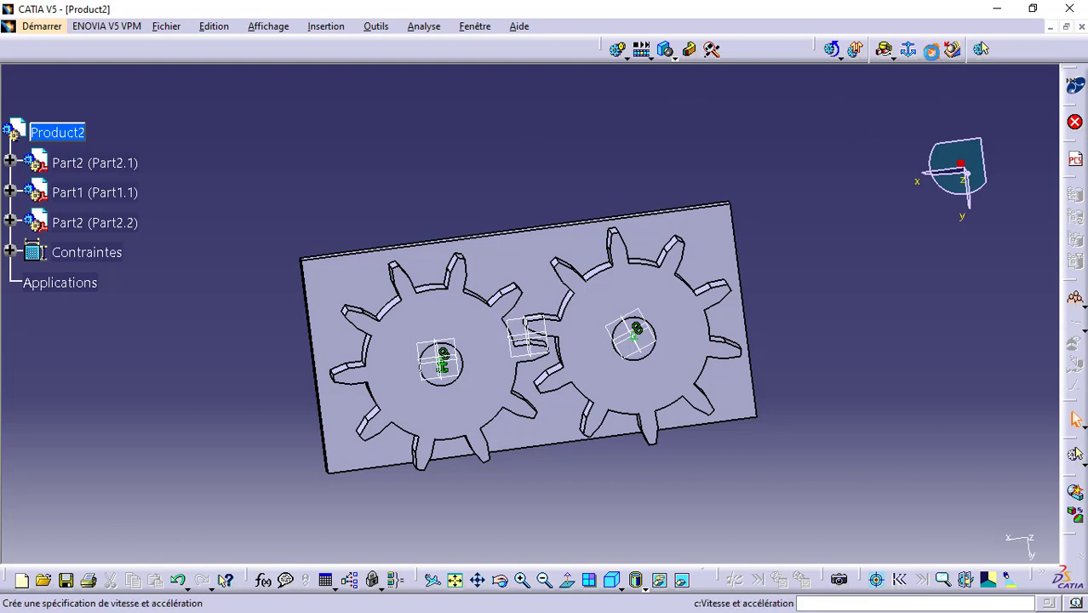
- Convert the assembly constraints automatically into joints of a new mechanism with the default name
click(930, 50)
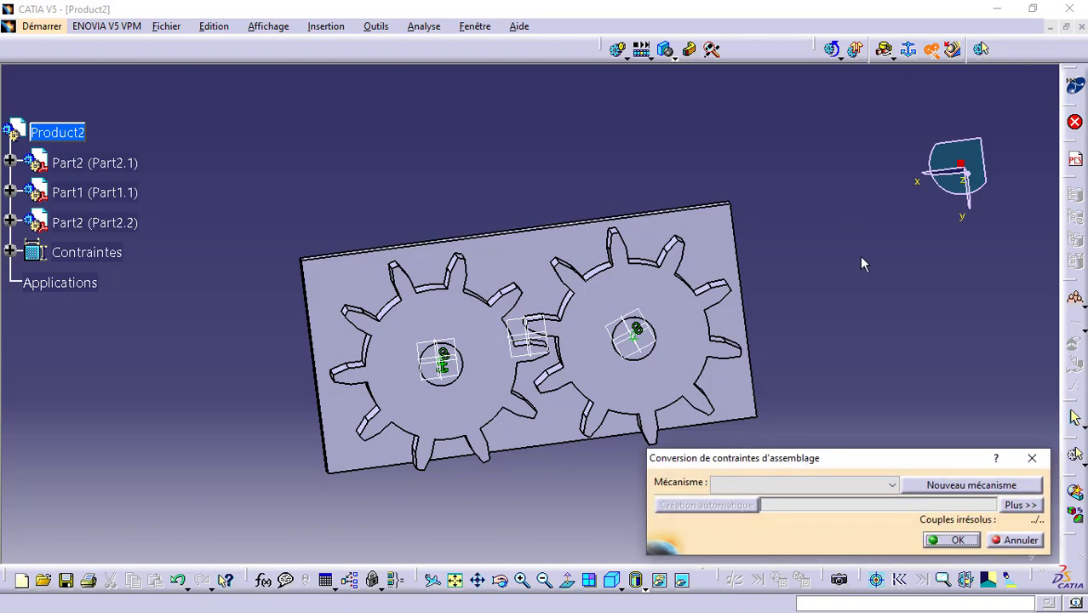
click(960, 484)
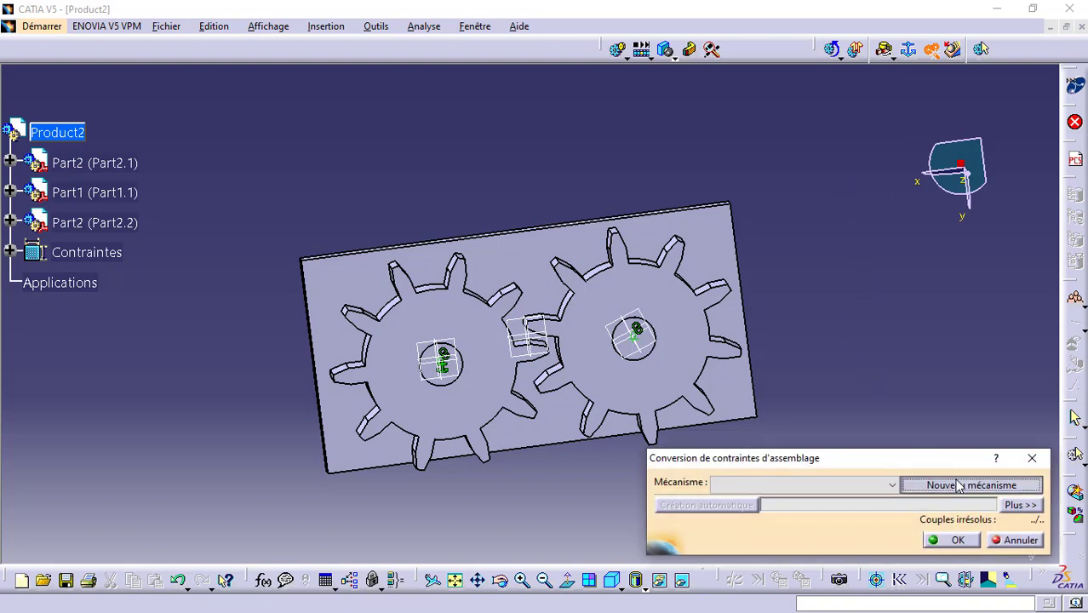
click(947, 536)
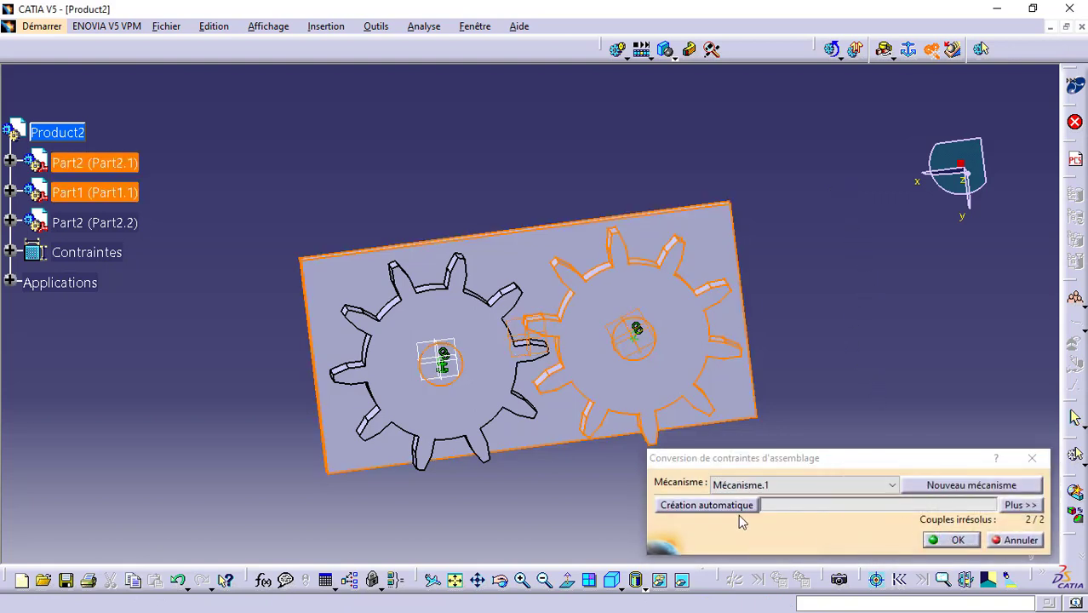
click(720, 505)
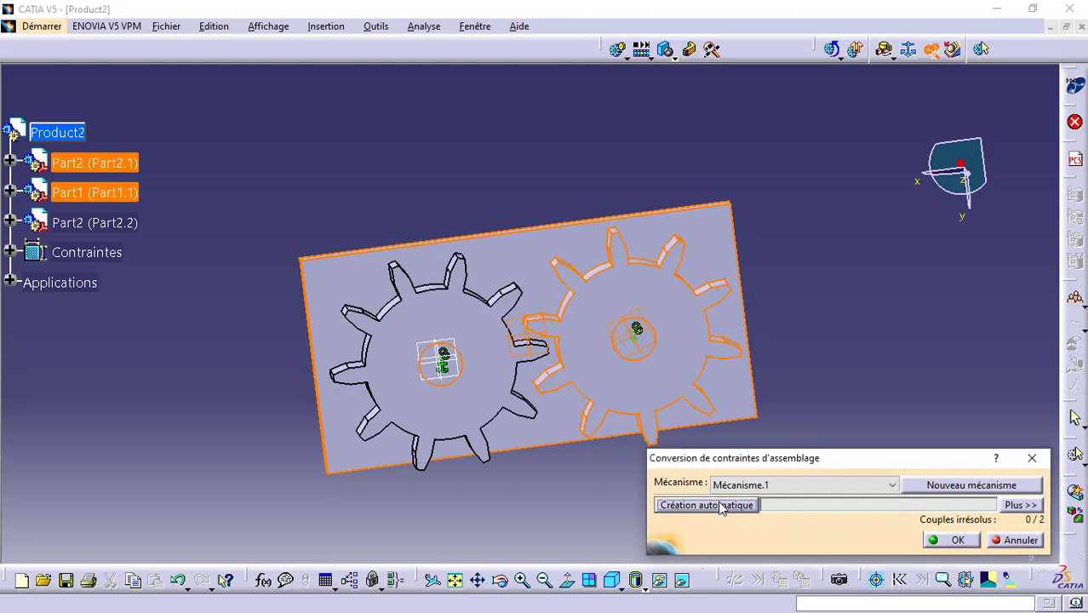
click(957, 541)
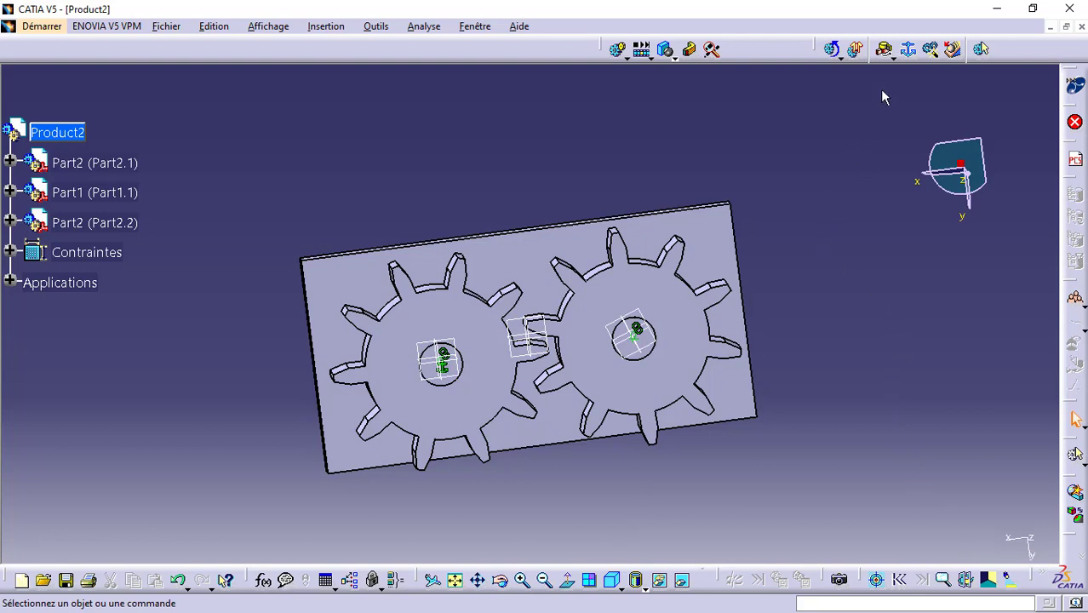
- Start a gear joint in Mécanisme.1, creating its first revolute joint with the axis of the first gear's pin as line 1
click(907, 51)
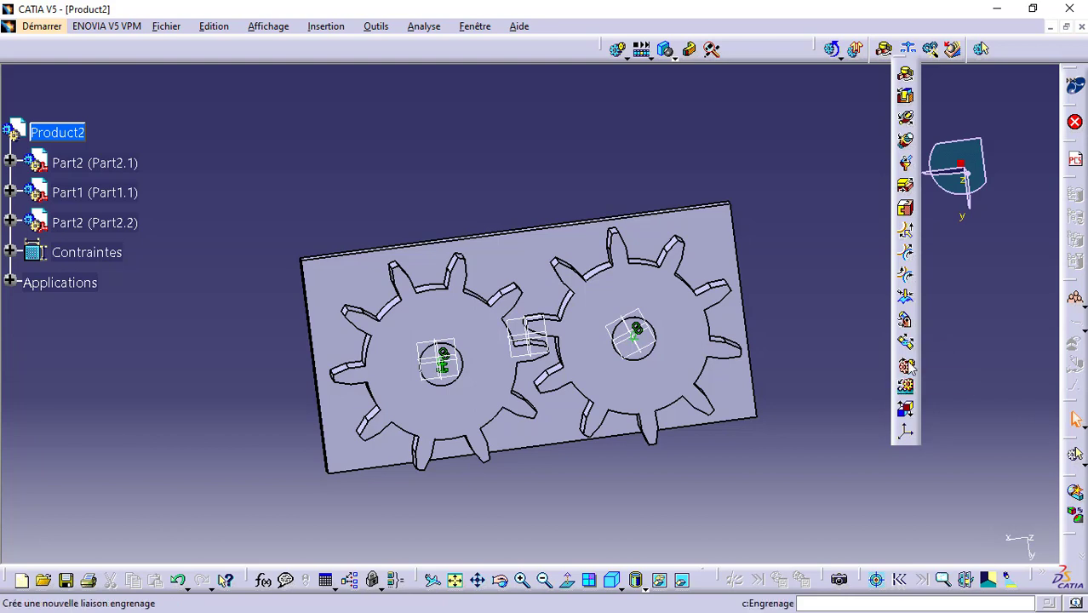
click(906, 366)
middle_drag(731, 277, 661, 166)
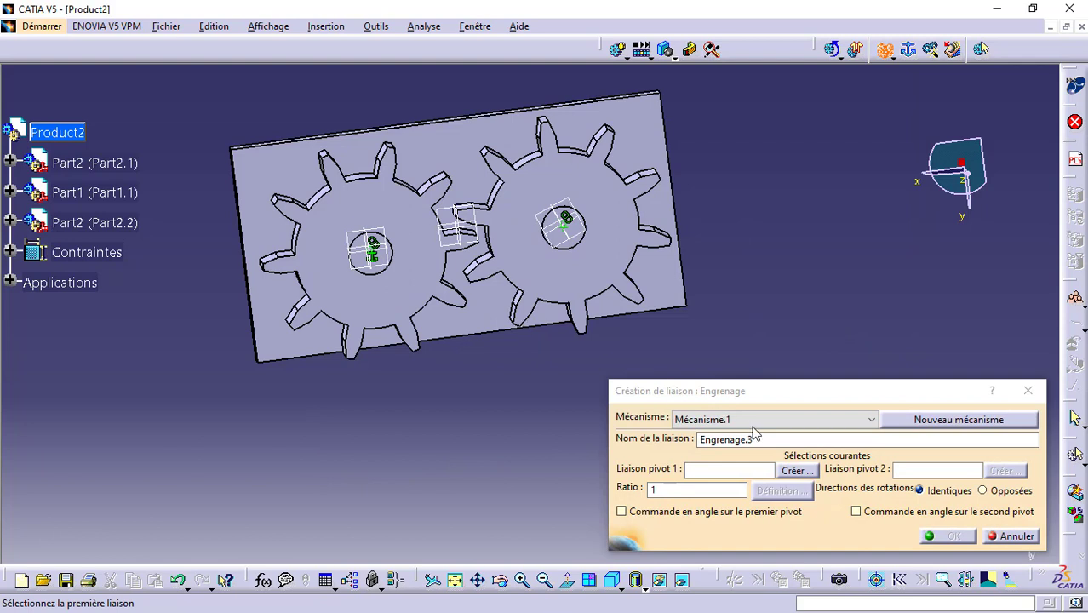
click(805, 474)
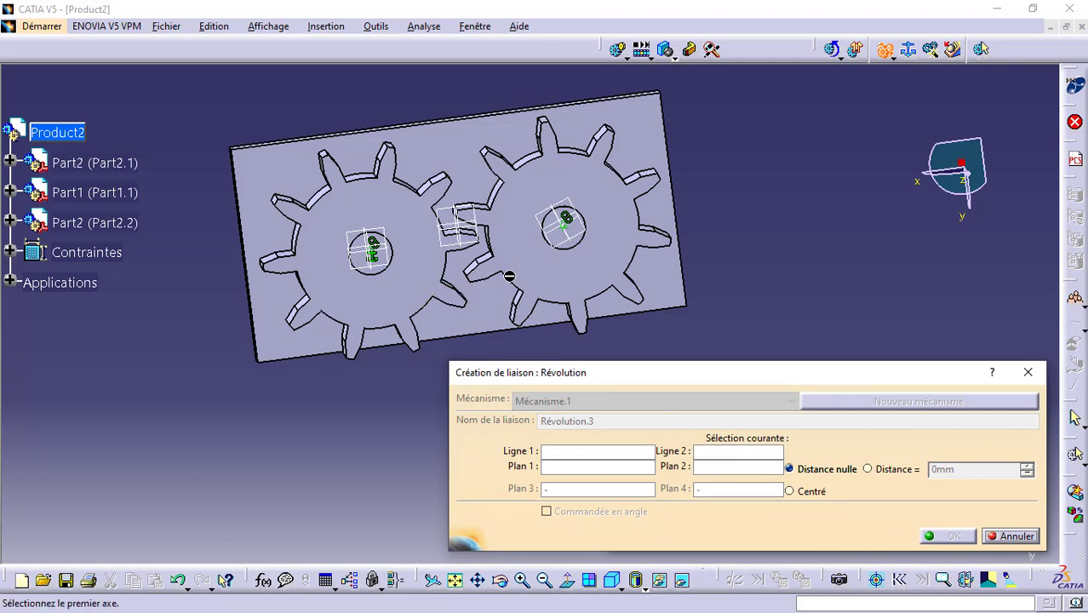
click(500, 581)
drag(578, 358, 487, 271)
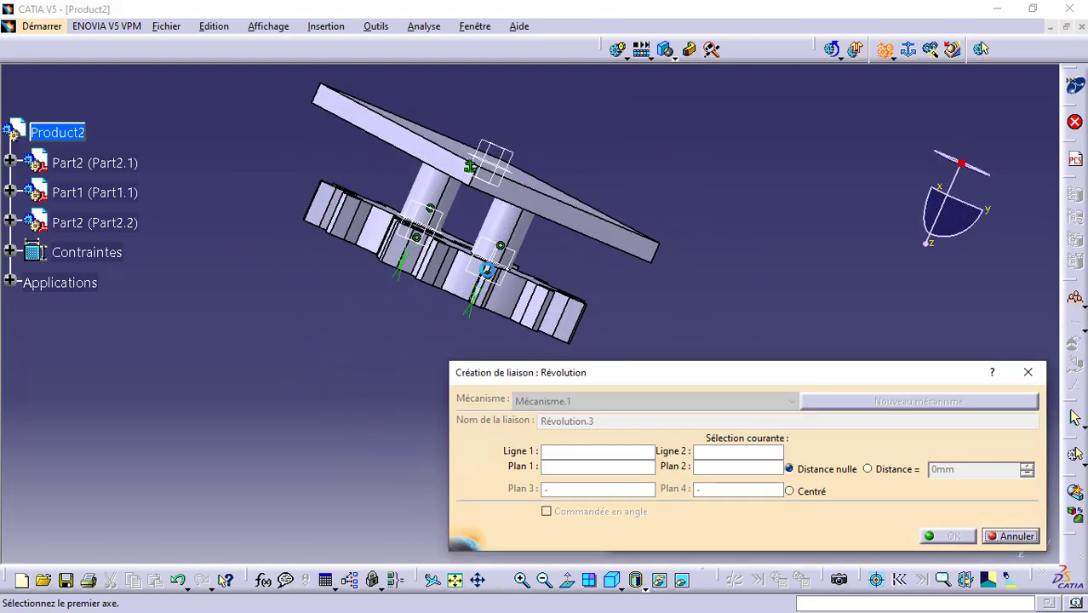
click(500, 233)
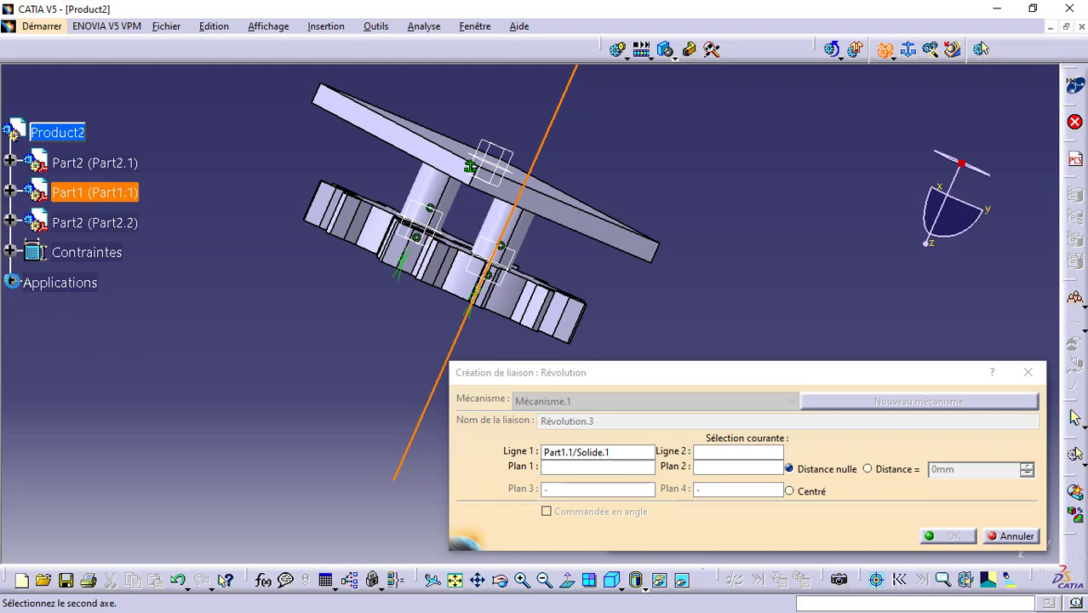
- Hide the plate (Part1.1) to expose the gear bores
click(10, 282)
click(10, 282)
right_click(90, 193)
click(135, 242)
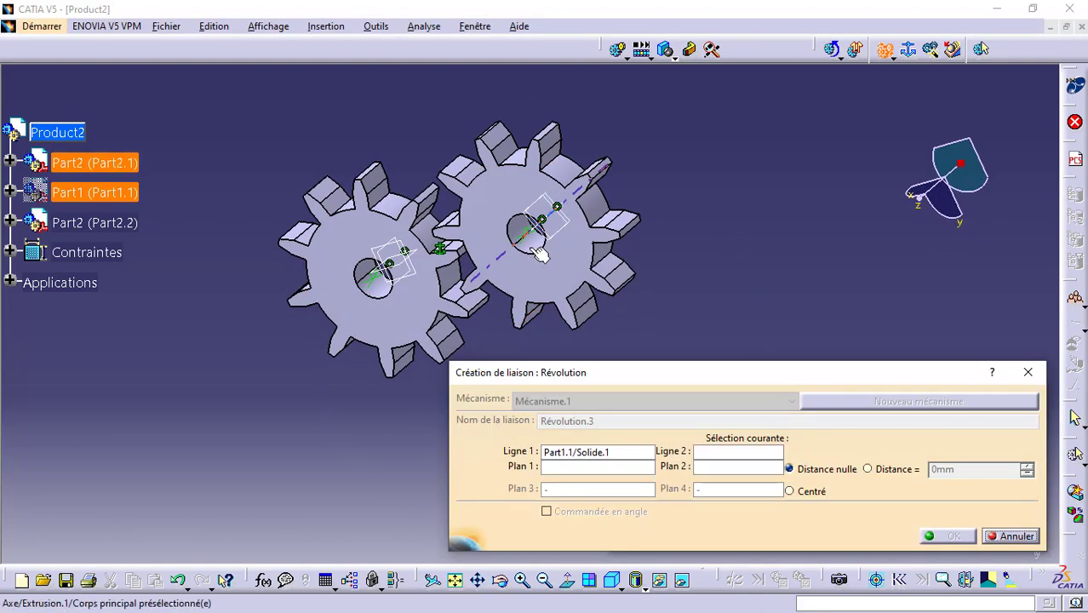
- Use the bore axis of gear Part2.1 as line 2 of the first revolute joint and show the plate (Part1.1) again
click(522, 249)
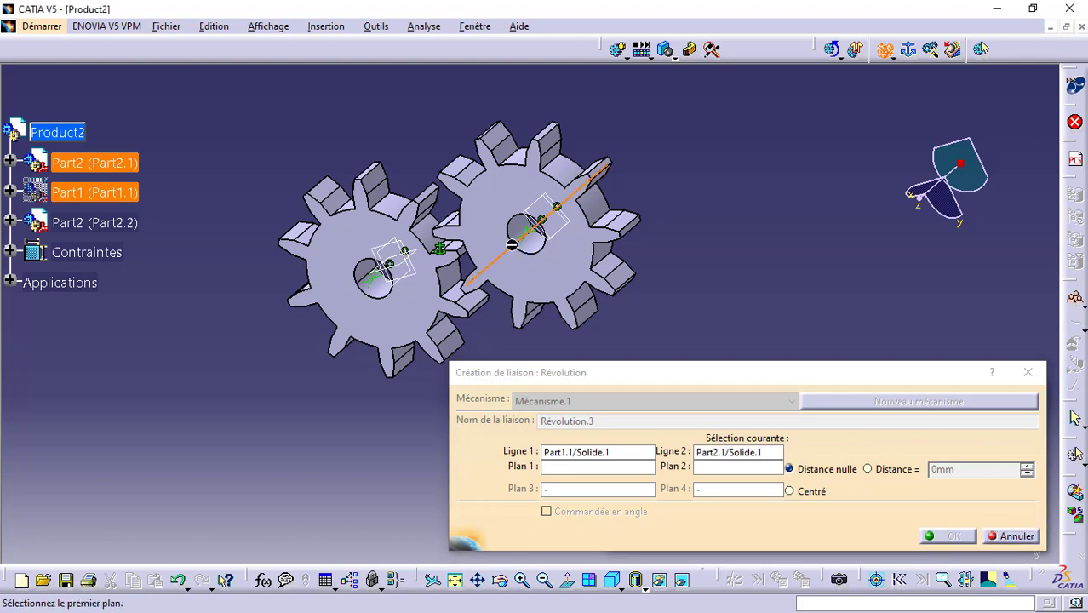
middle_drag(548, 335, 546, 250)
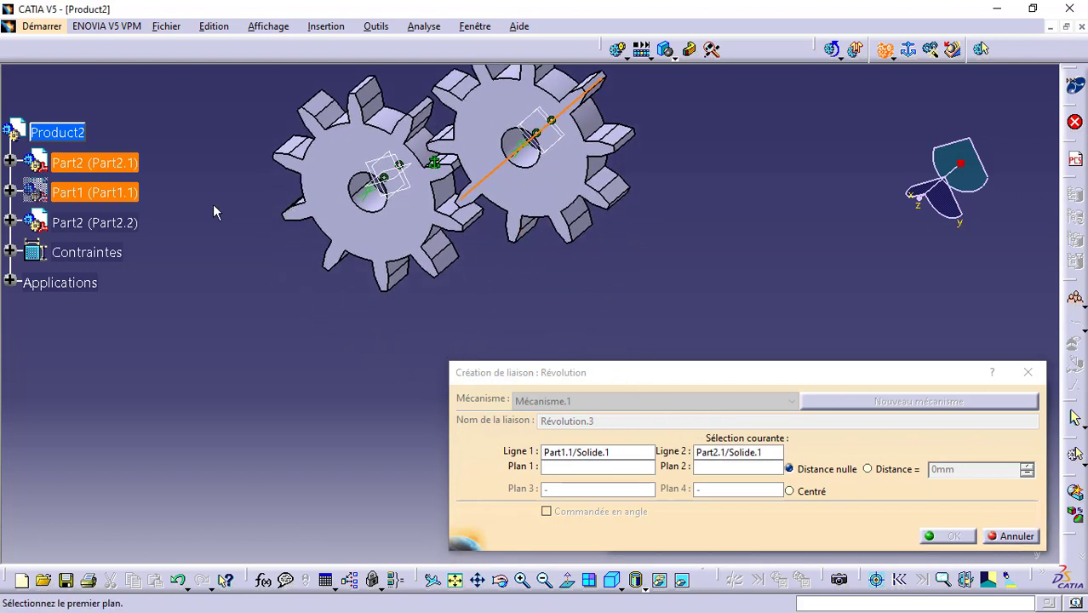
right_click(101, 193)
click(131, 241)
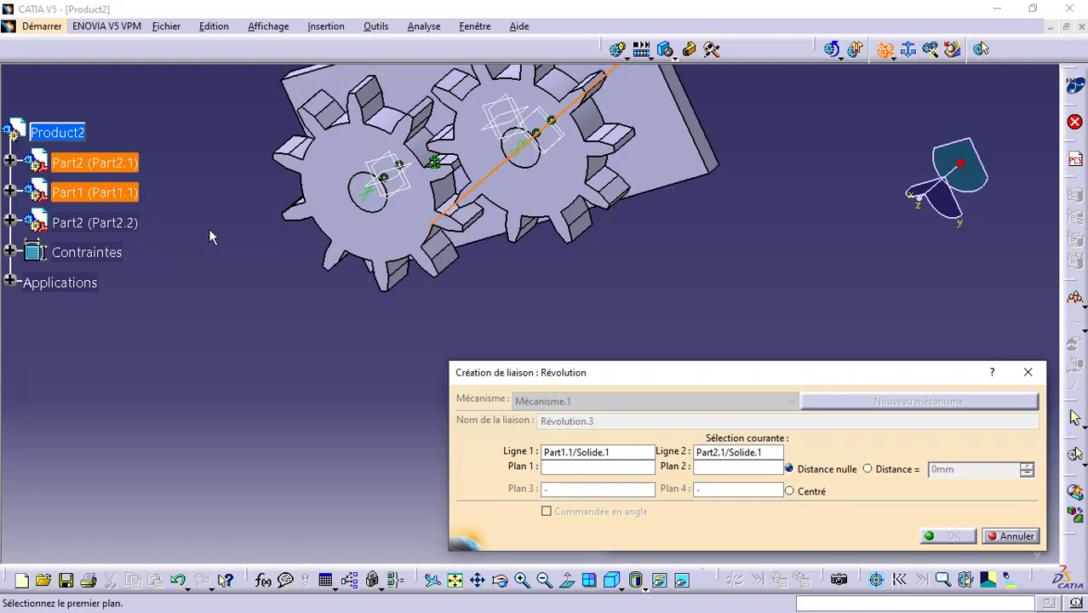
- Set the front face of gear Part2.1 and its pin's end face as planes 1 and 2, and create the first revolute joint
middle_drag(266, 212, 202, 320)
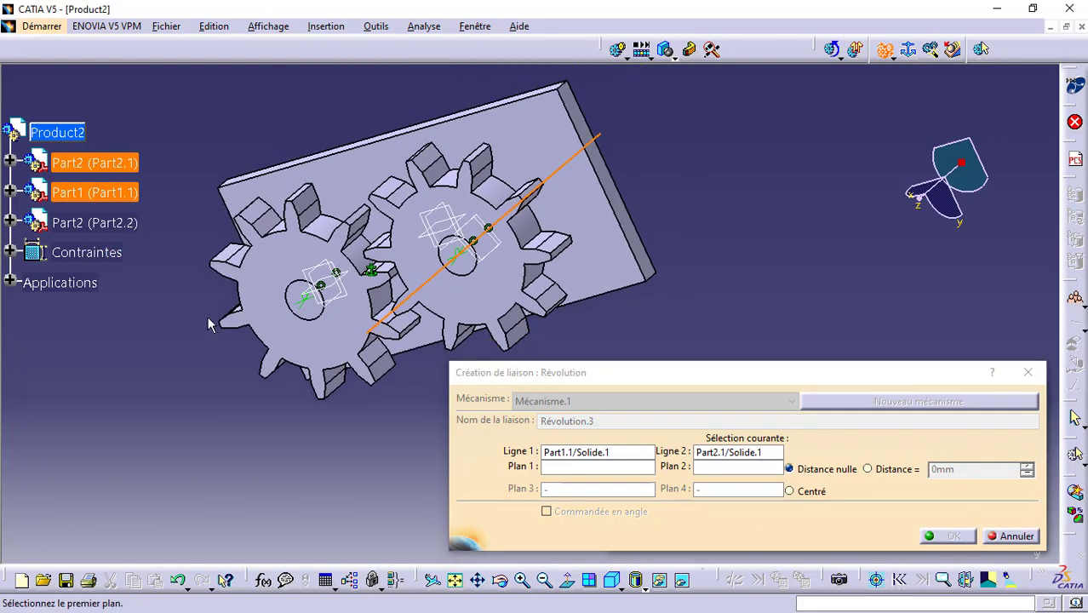
middle_drag(254, 320, 233, 294)
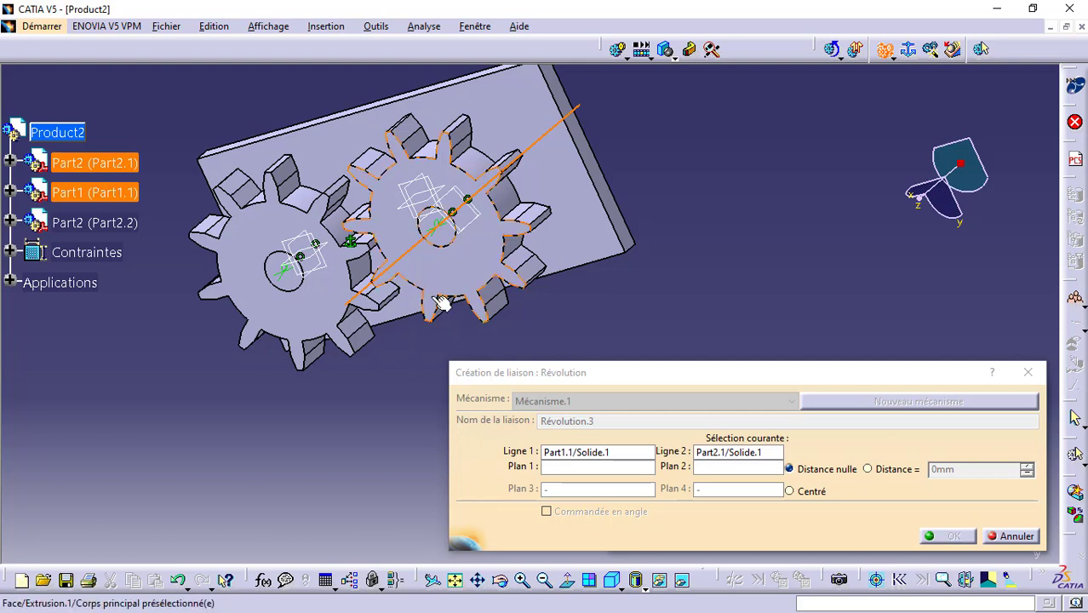
click(455, 266)
click(446, 237)
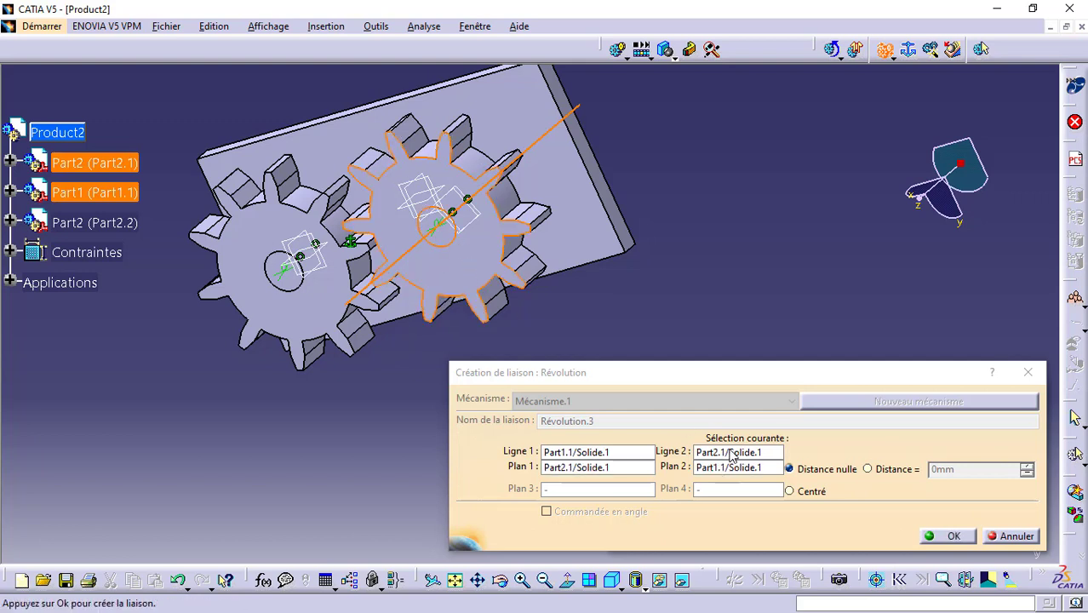
click(946, 536)
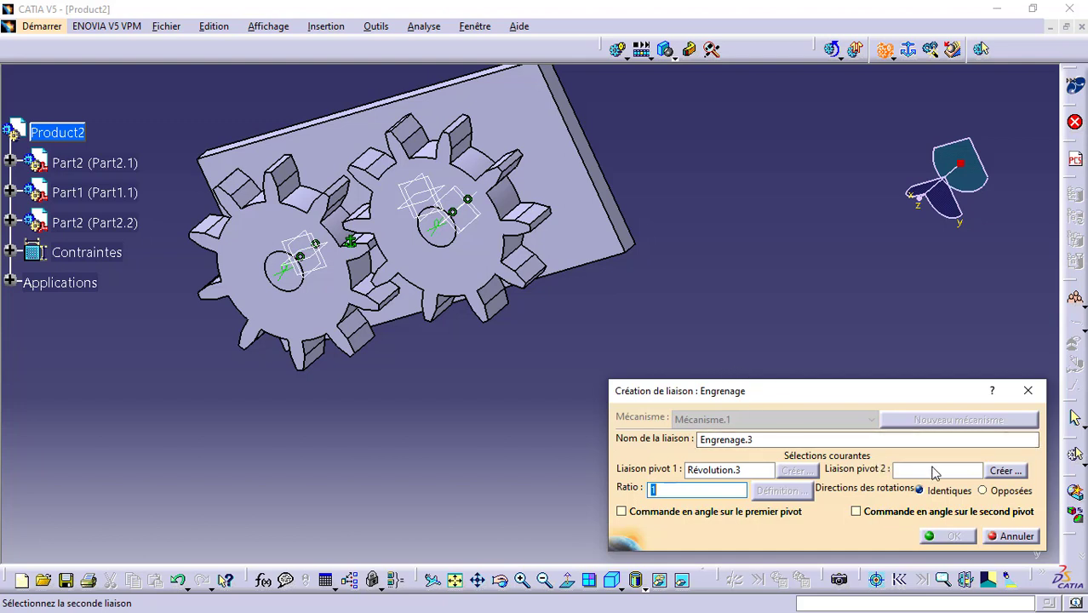
- Start the gear joint's second revolute joint with the second pin's axis as line 1 and, hiding the plate, the bore axis of gear Part2.2 as line 2
click(1005, 471)
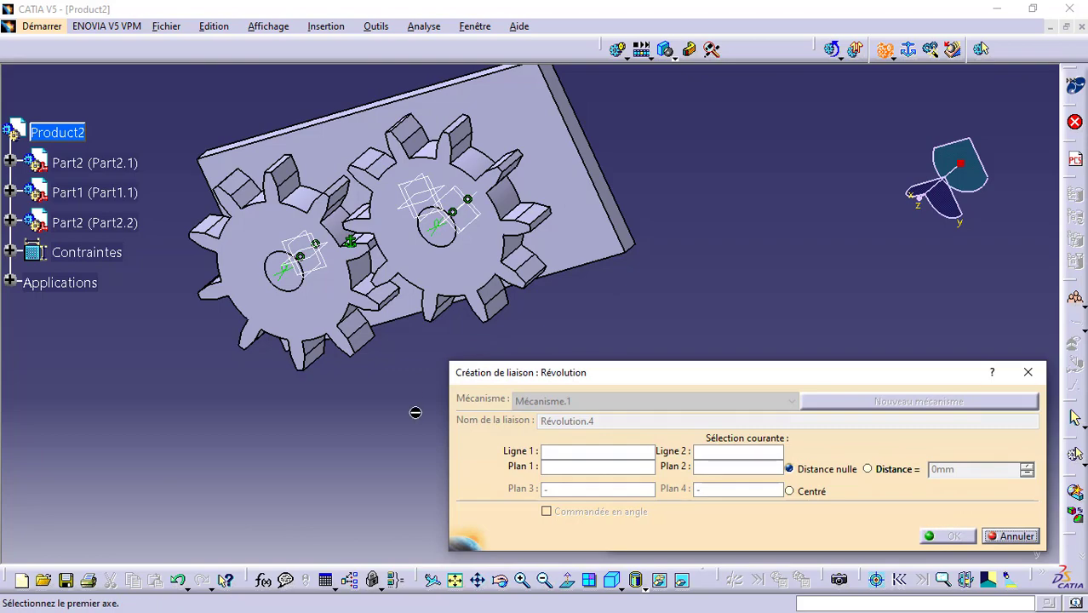
click(501, 582)
drag(347, 265, 527, 247)
click(521, 228)
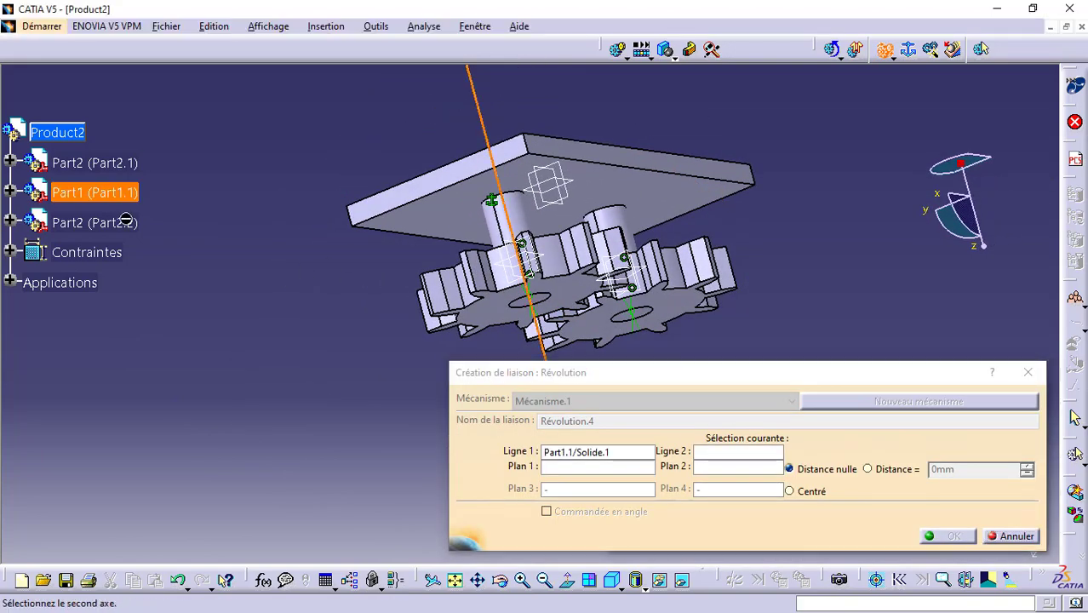
right_click(104, 195)
click(137, 245)
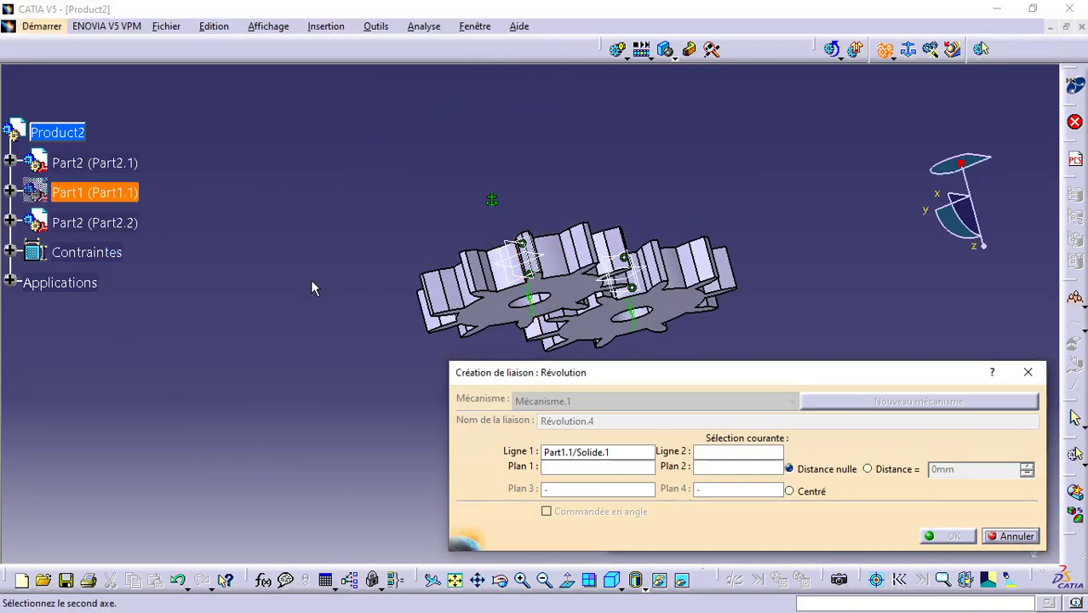
click(532, 312)
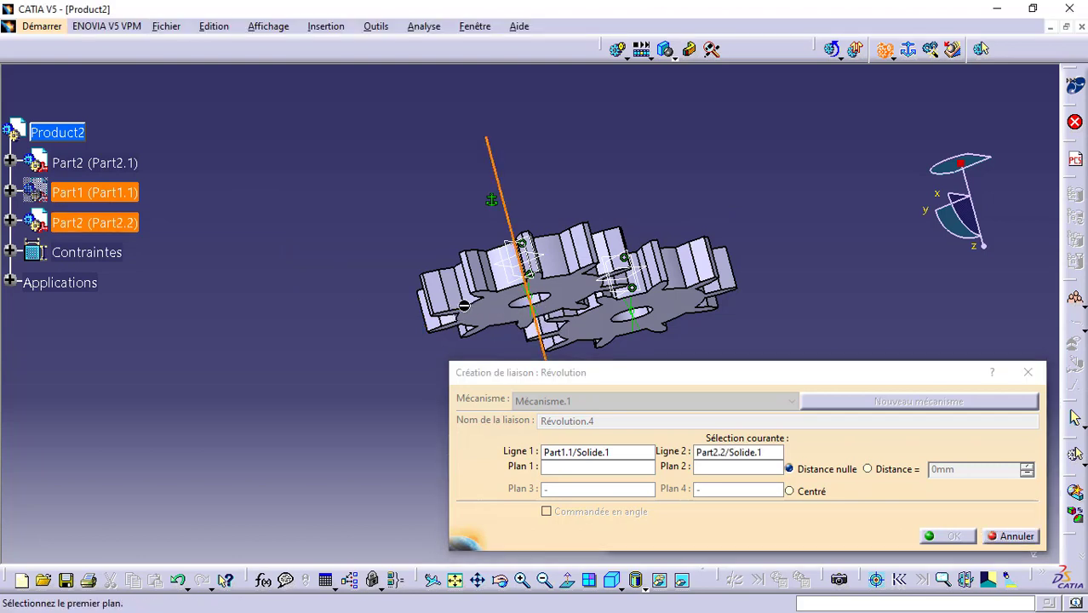
right_click(119, 223)
click(139, 279)
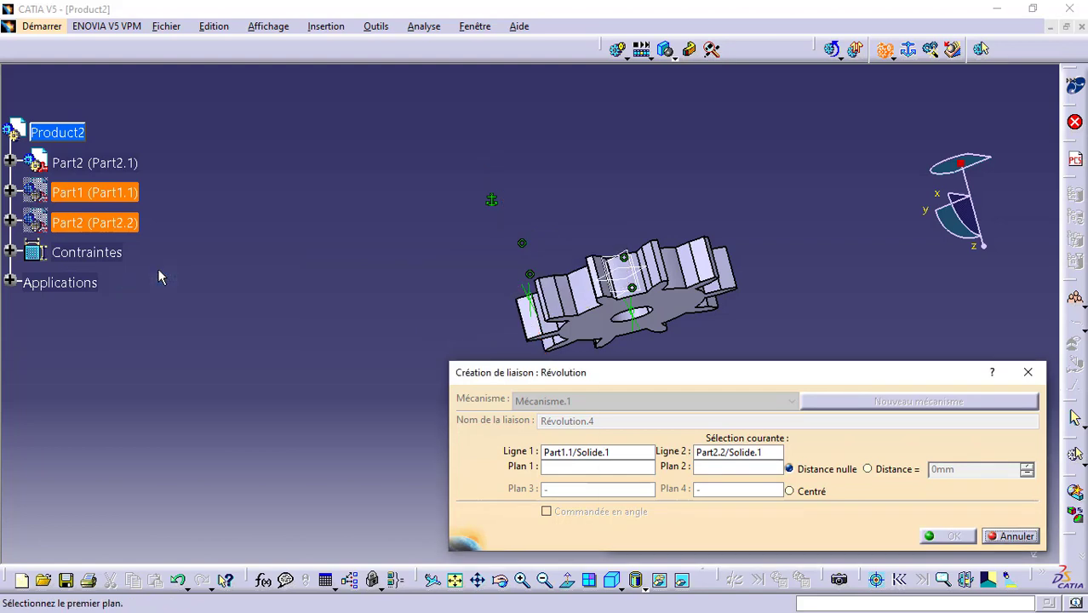
right_click(101, 221)
click(128, 274)
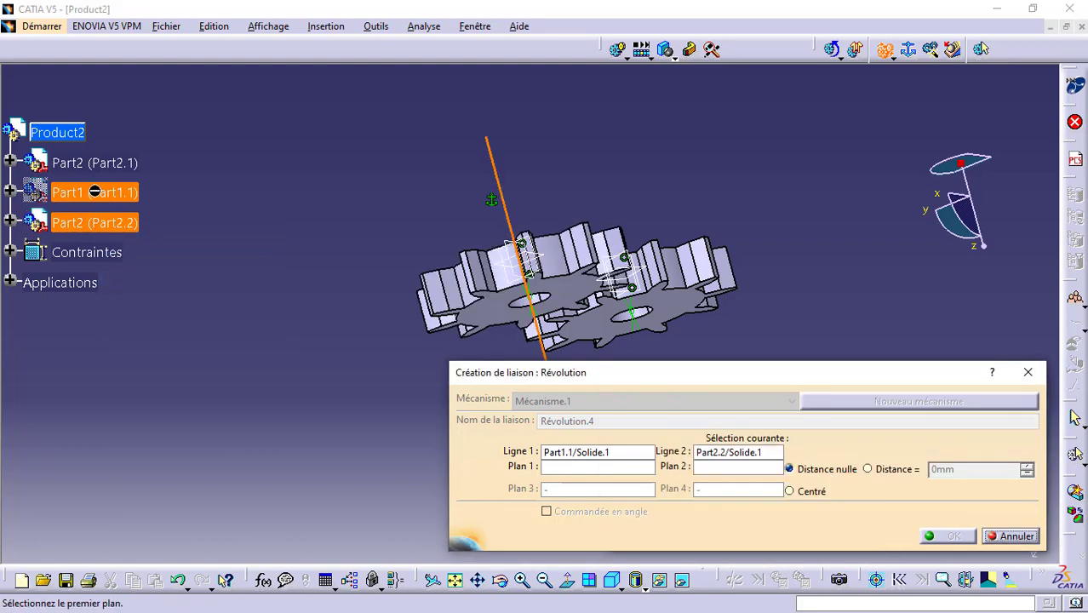
- Show the plate again, set gear Part2.2's outer face and its pin's end face as planes 1 and 2, and create the second revolute joint
right_click(91, 191)
click(136, 238)
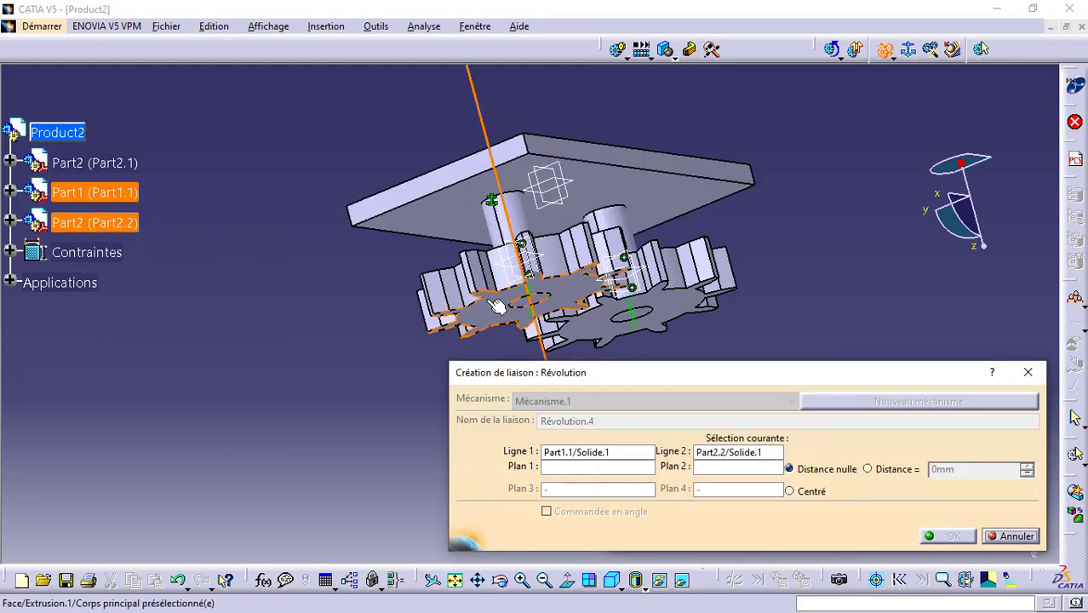
click(515, 328)
click(523, 306)
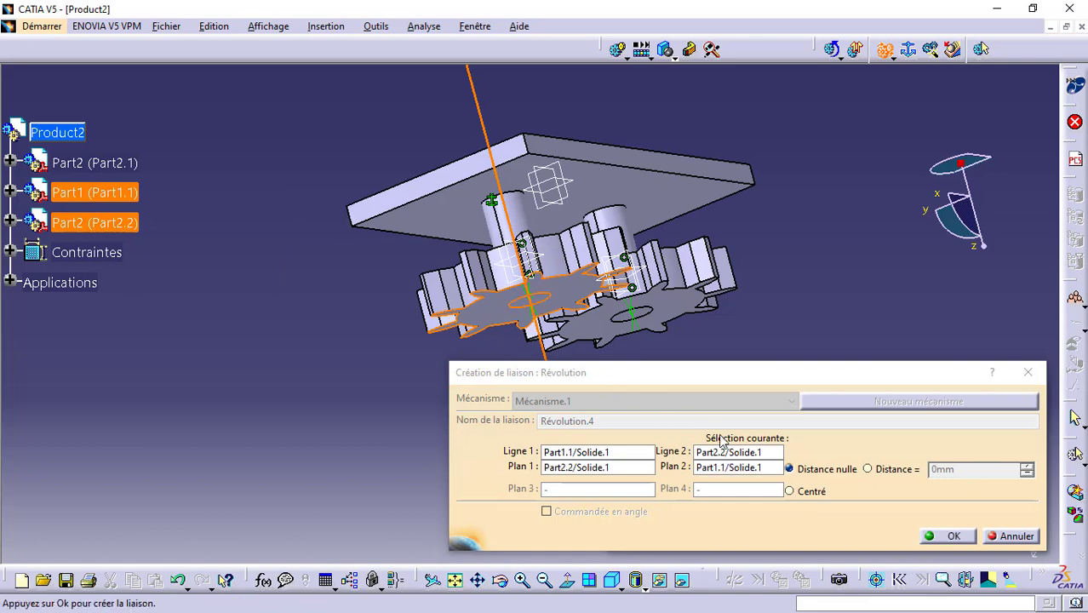
click(949, 538)
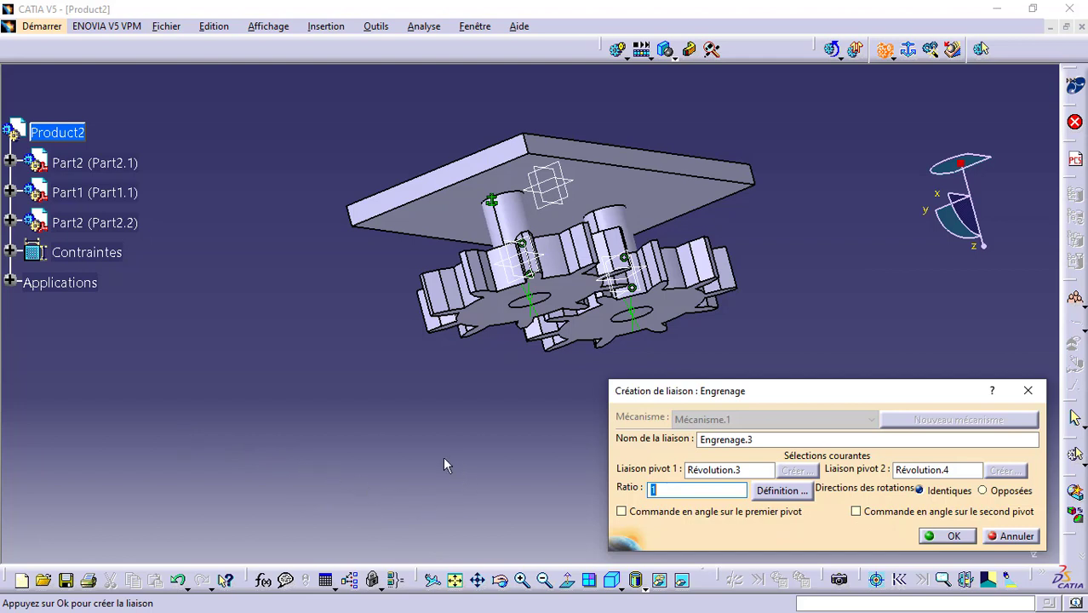
- Set the gear joint's rotation directions to Opposées and create the joint
click(983, 492)
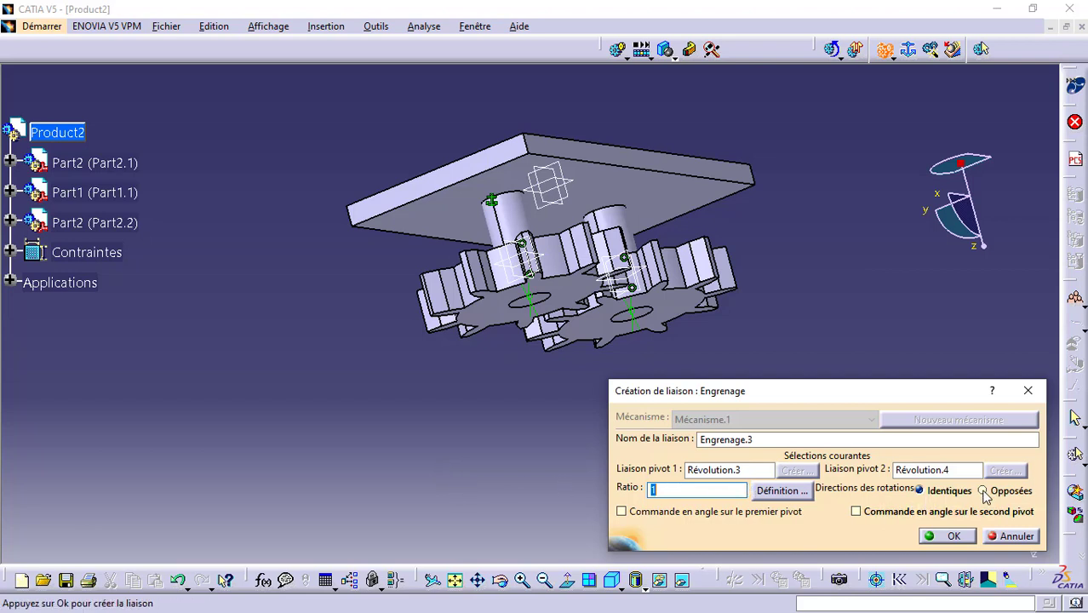
click(934, 537)
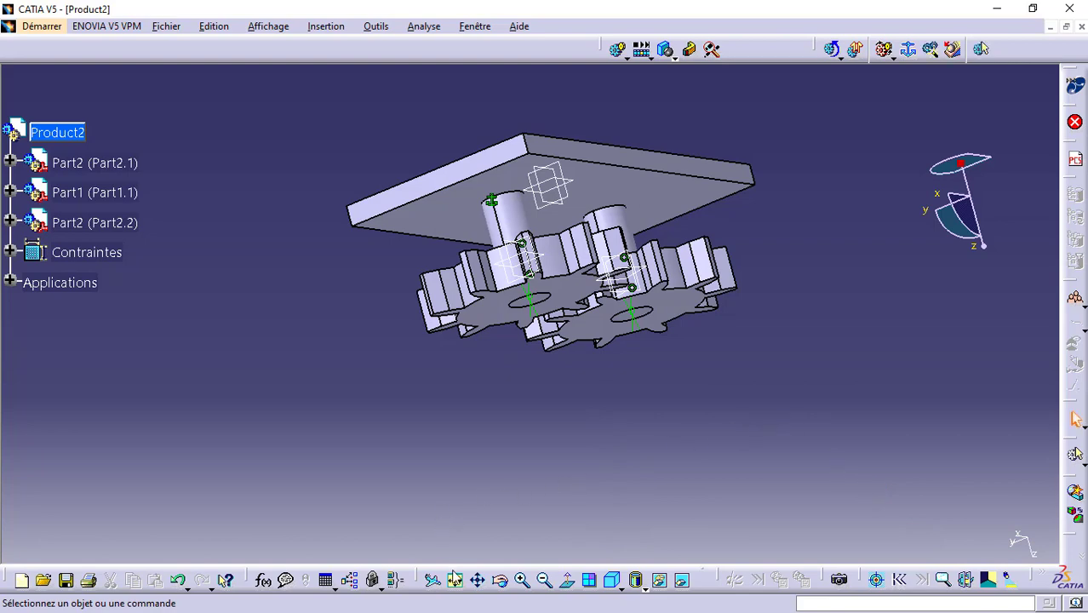
- Expand the specification tree under Applications down to the joints of Mécanisme.1
click(500, 581)
drag(526, 477, 425, 232)
click(9, 283)
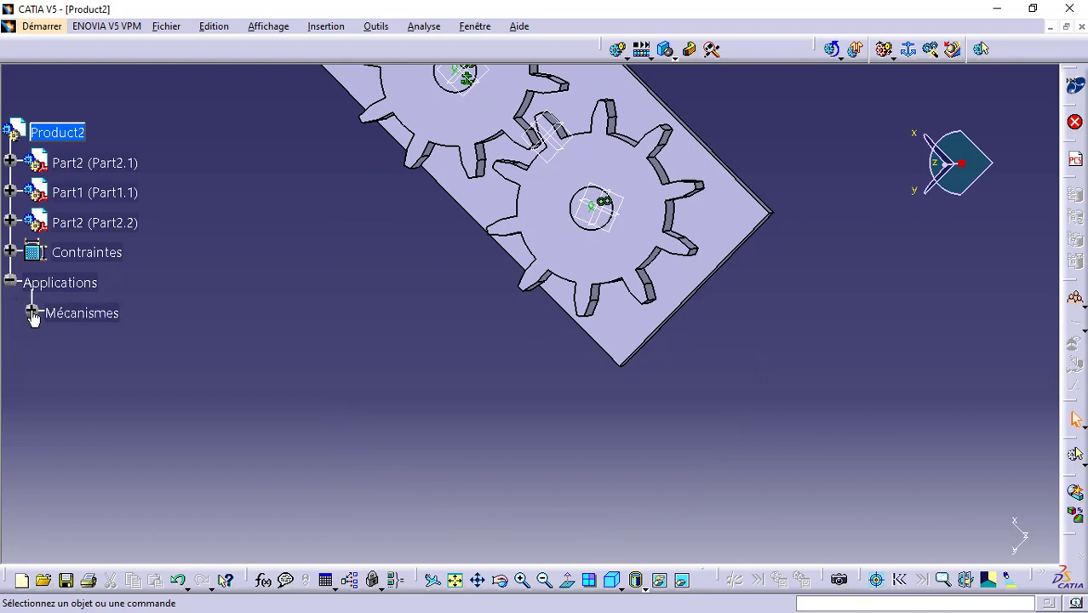
click(31, 312)
click(52, 343)
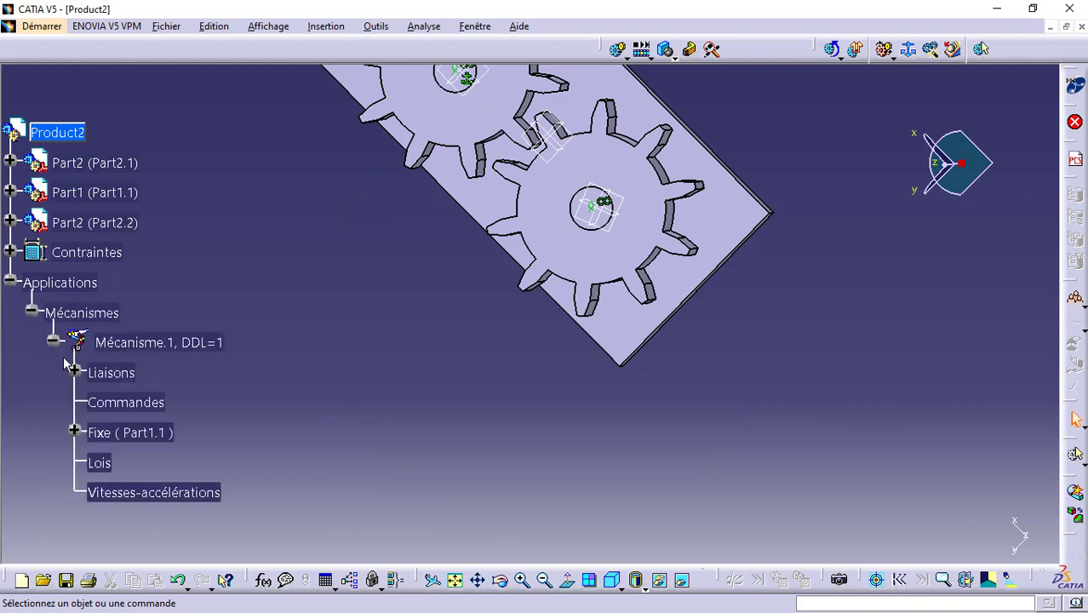
click(74, 373)
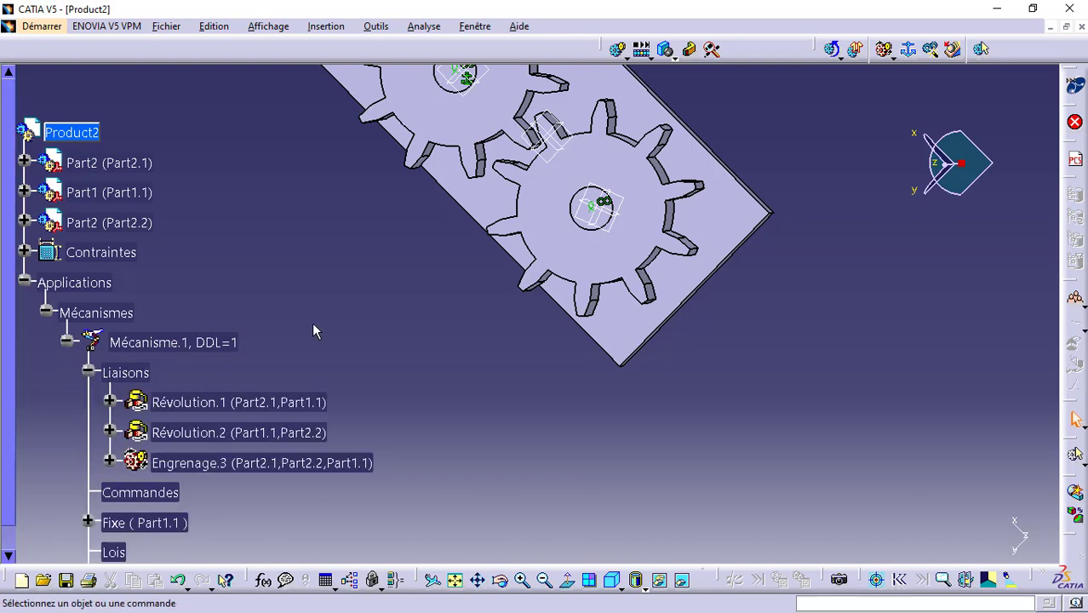
middle_drag(510, 263, 508, 334)
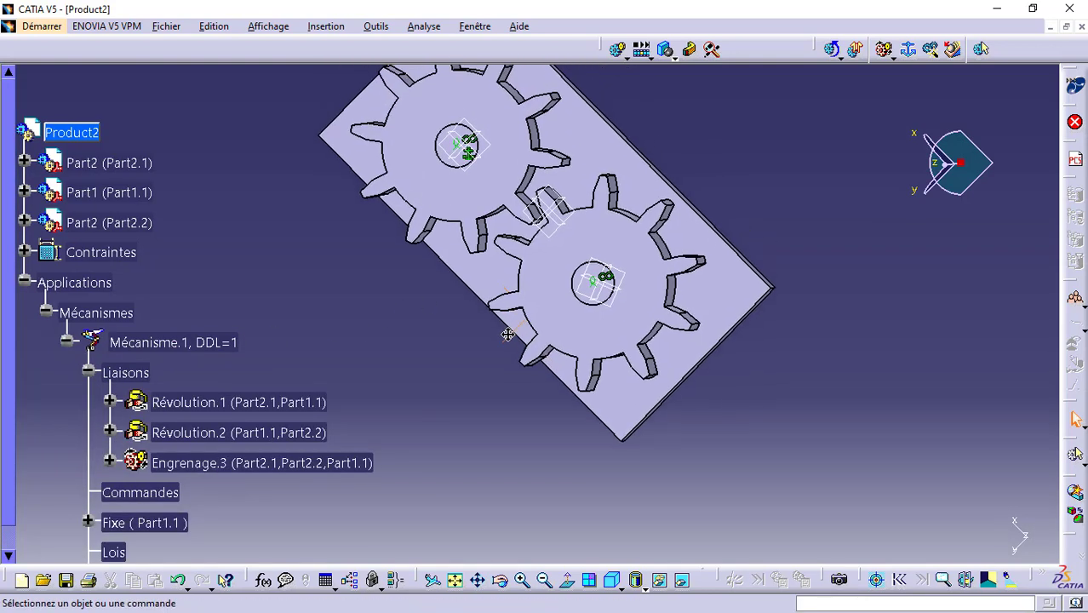
- Edit Engrenage.3 to be angle-driven on pivot 1 and set its second lower limit to -360 deg
double_click(285, 460)
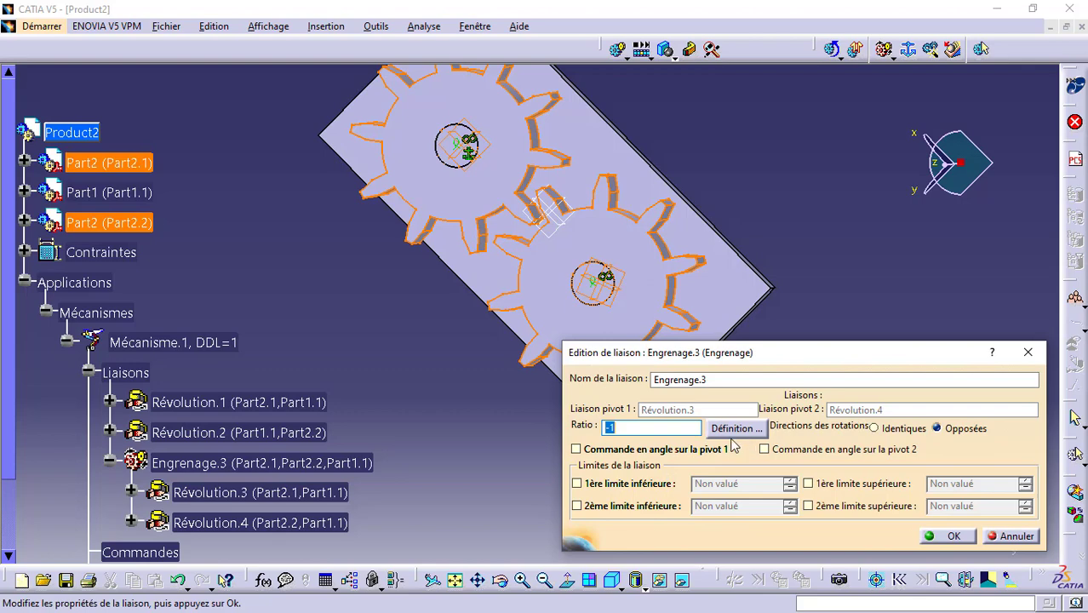
click(576, 451)
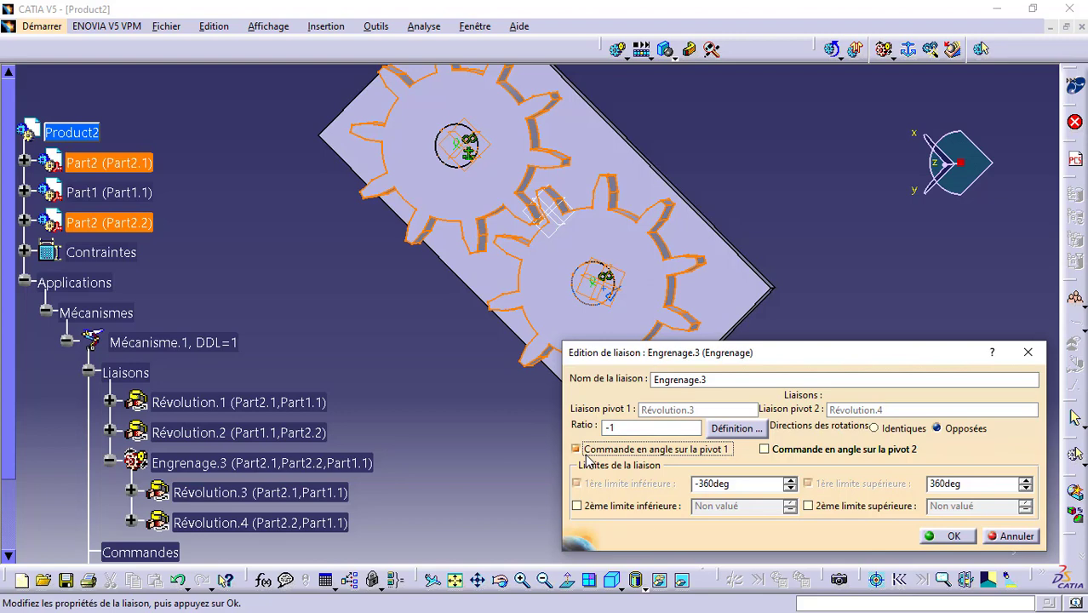
click(576, 507)
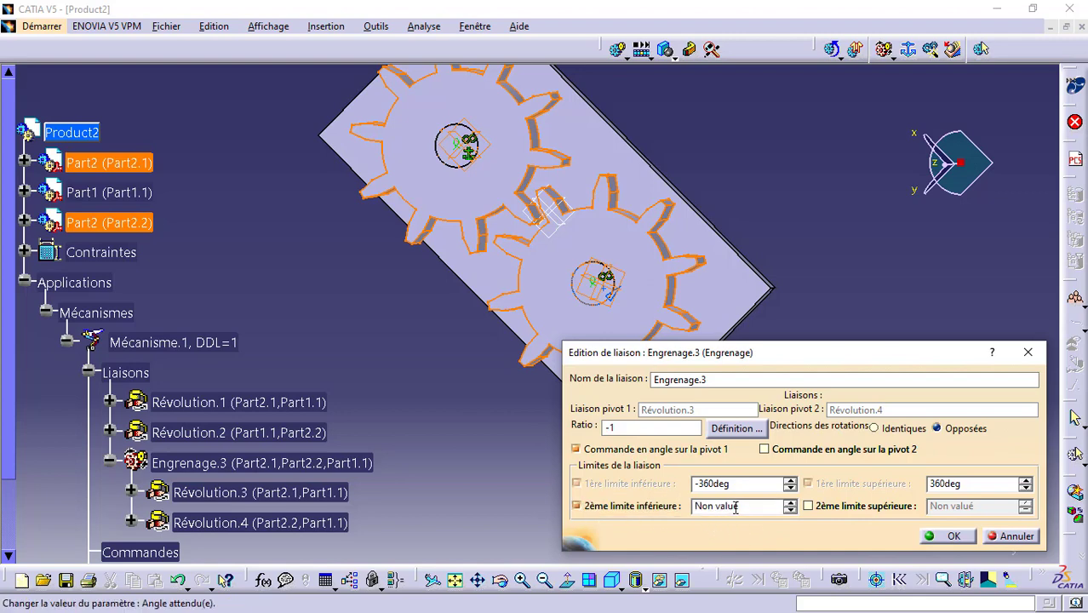
drag(751, 508, 647, 506)
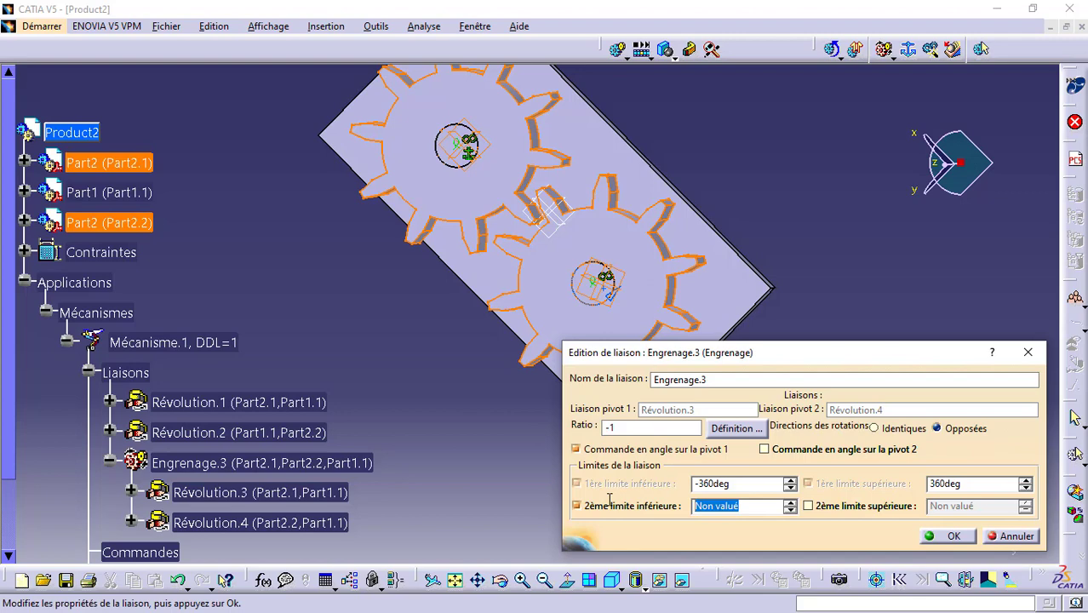
text(-360)
- Enable the second upper limit of Engrenage.3, enter -360 deg, and try to apply the joint settings
click(809, 506)
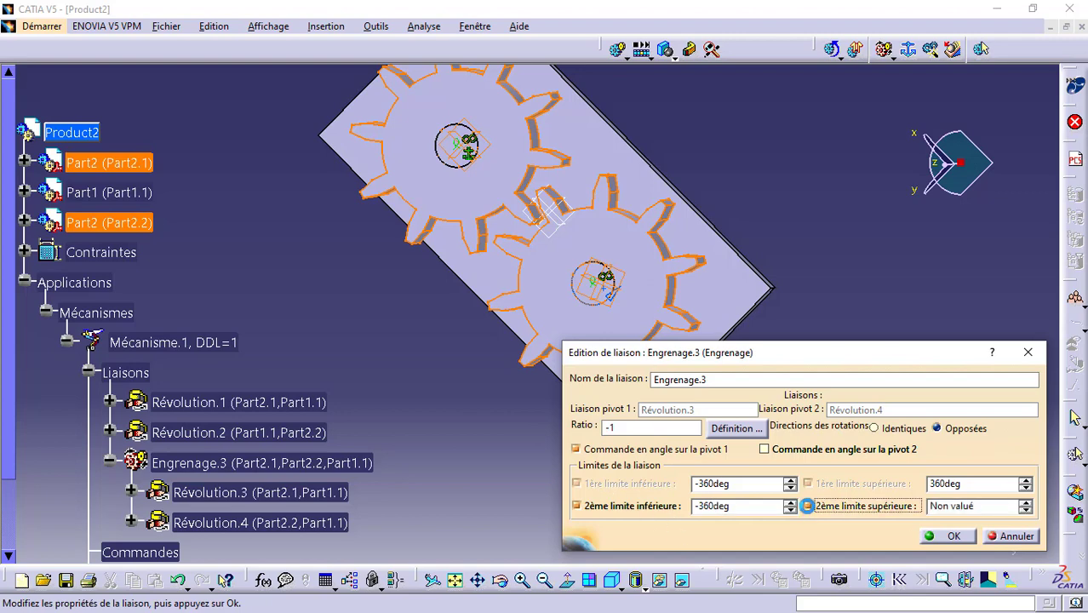
click(994, 506)
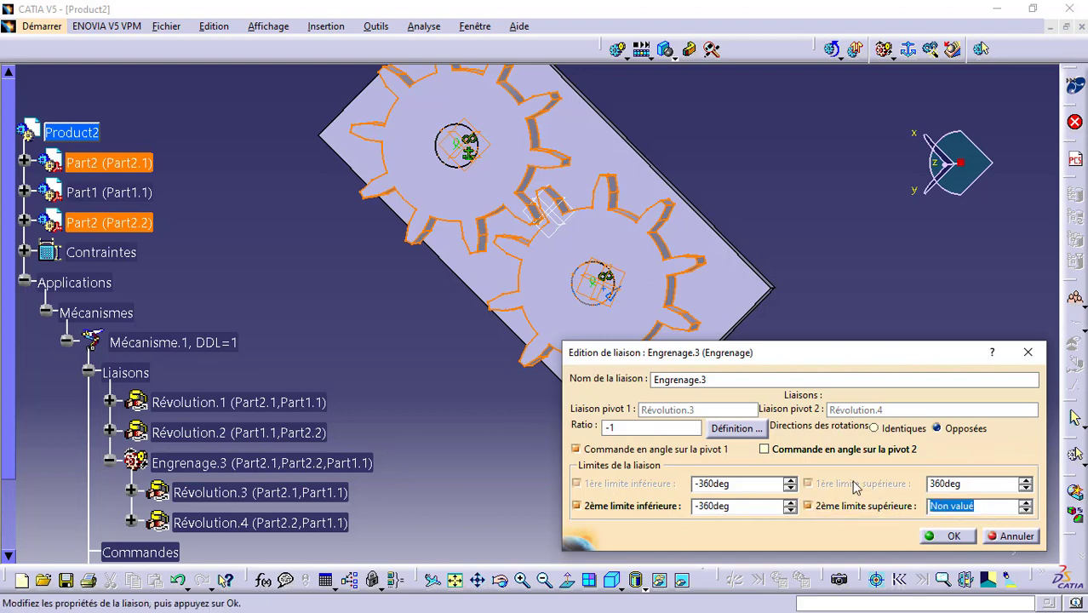
text(-360)
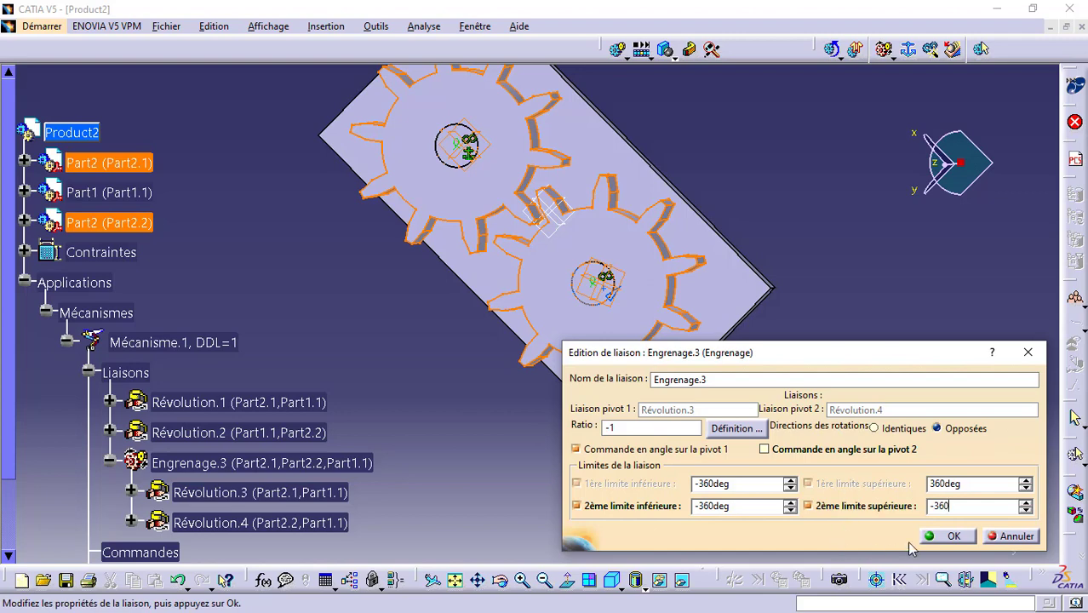
click(944, 537)
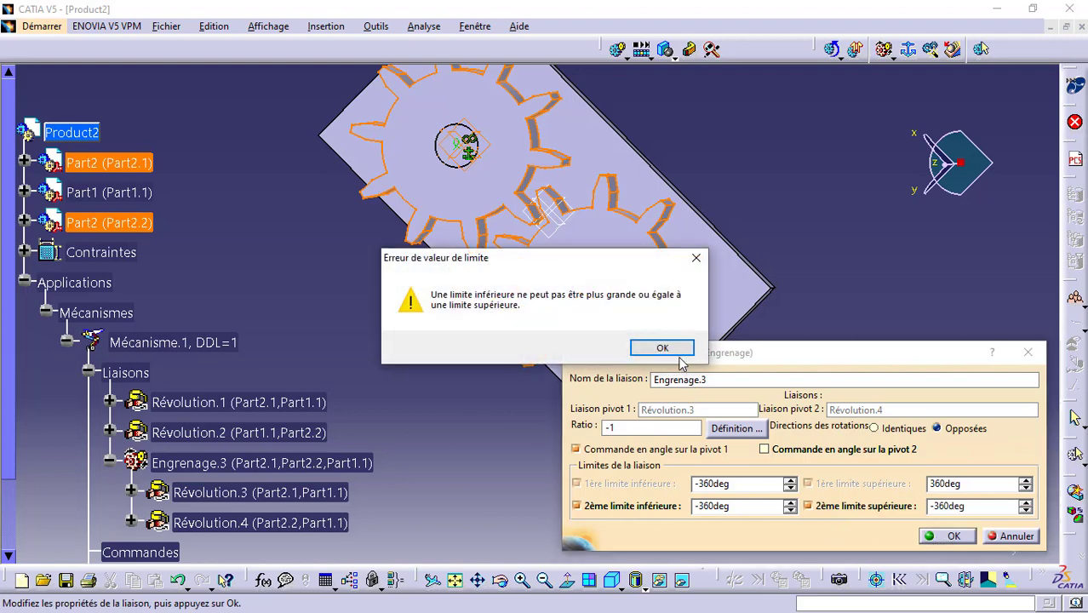
click(677, 351)
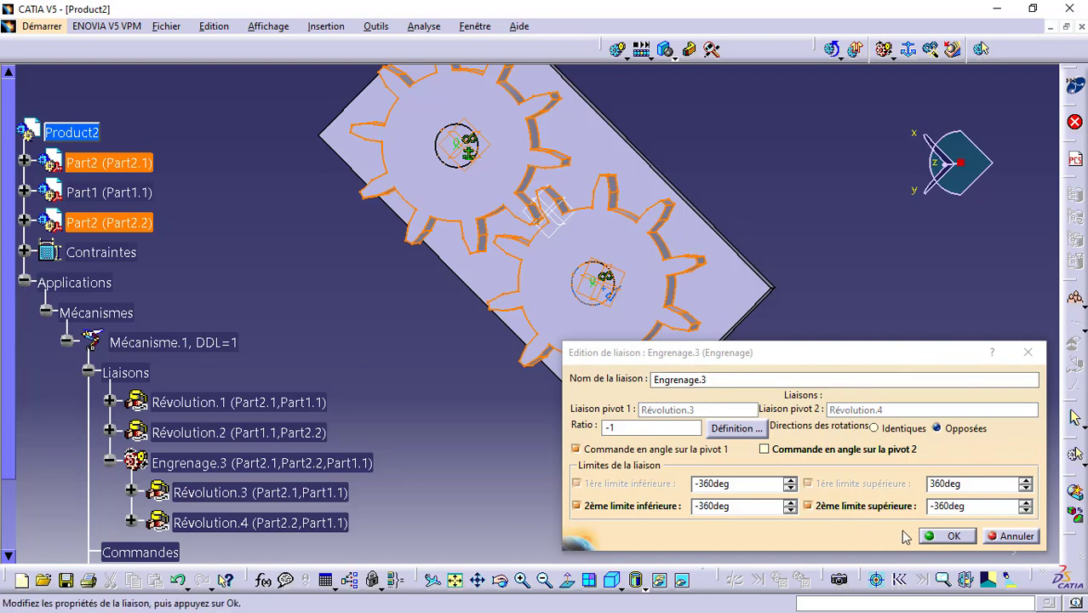
click(926, 536)
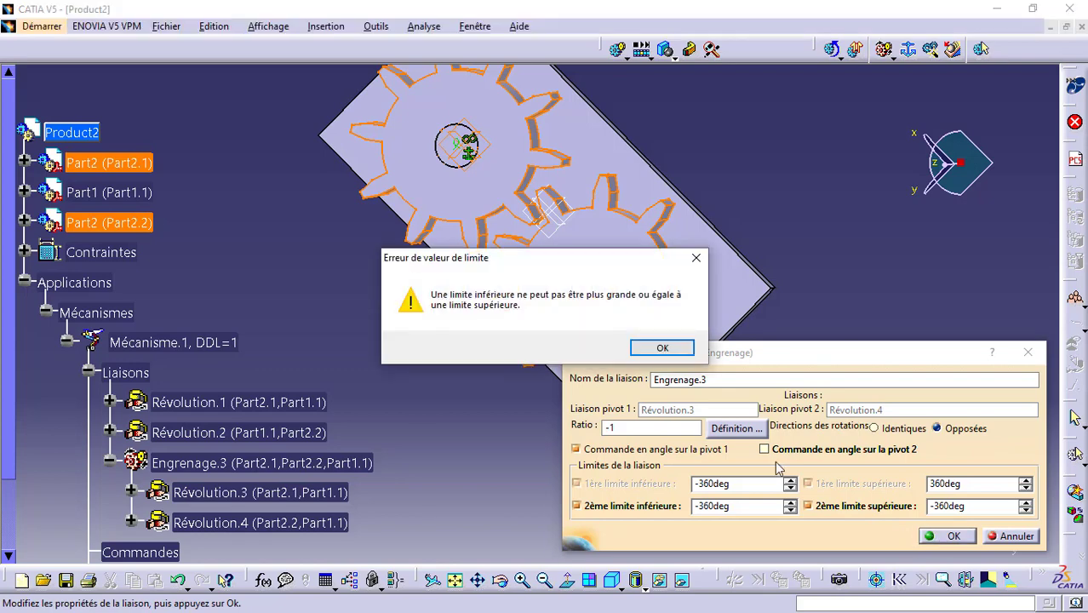
click(664, 349)
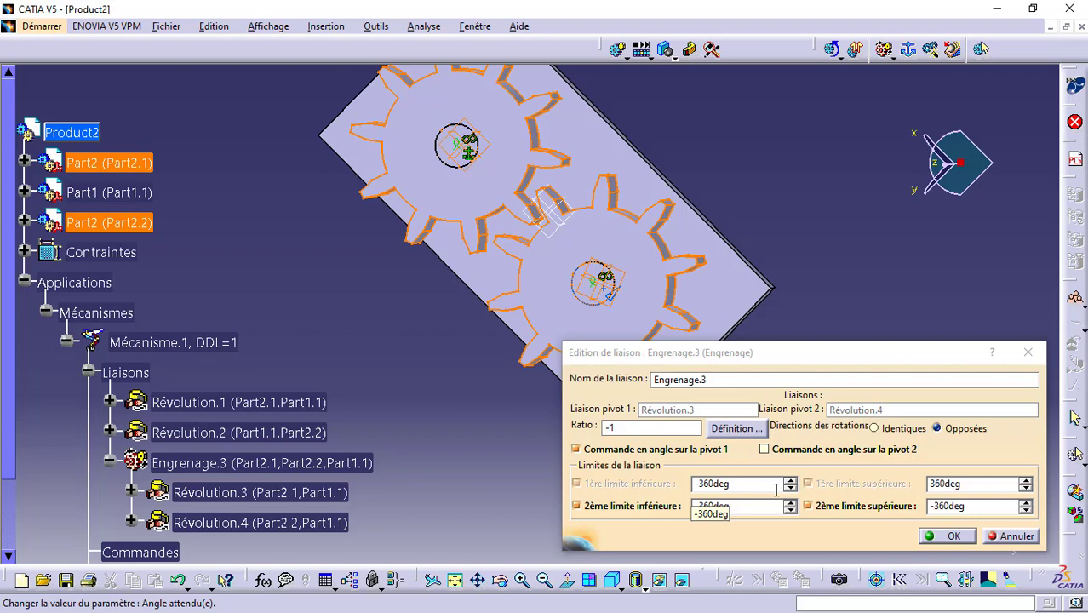
- Switch the angle command of Engrenage.3 to pivot 2 and back to pivot 1
click(764, 449)
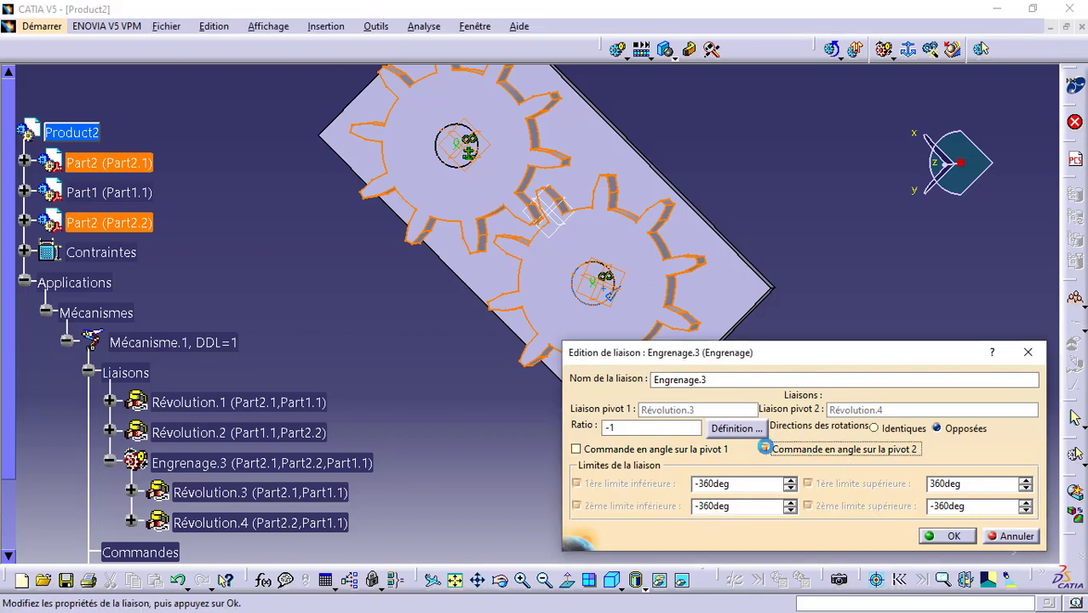
click(576, 449)
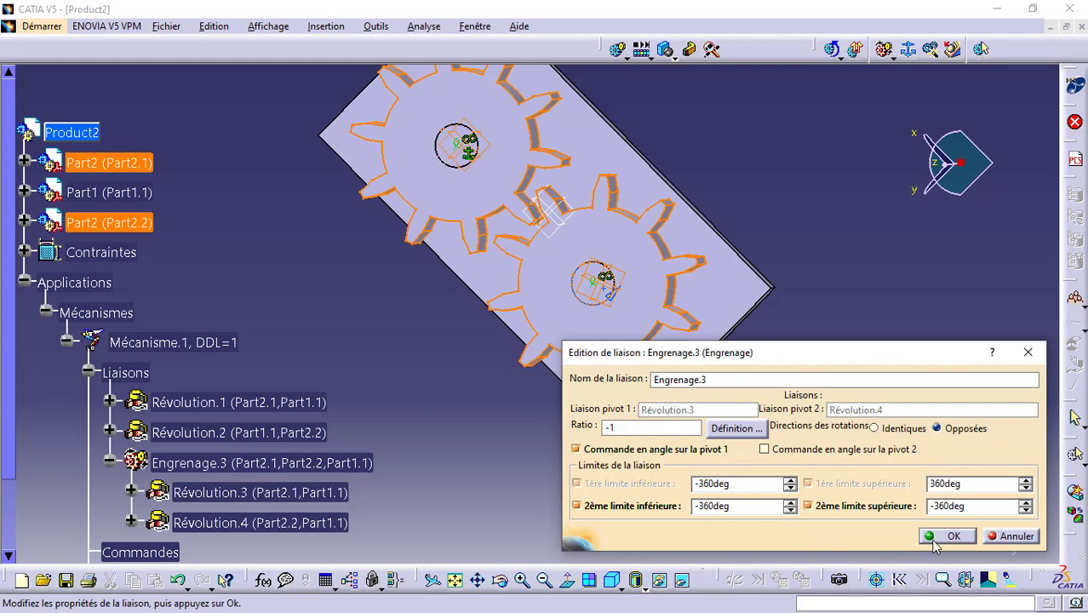
- Set the second upper limit of Engrenage.3 to 360 deg and apply the joint settings
drag(983, 507, 817, 516)
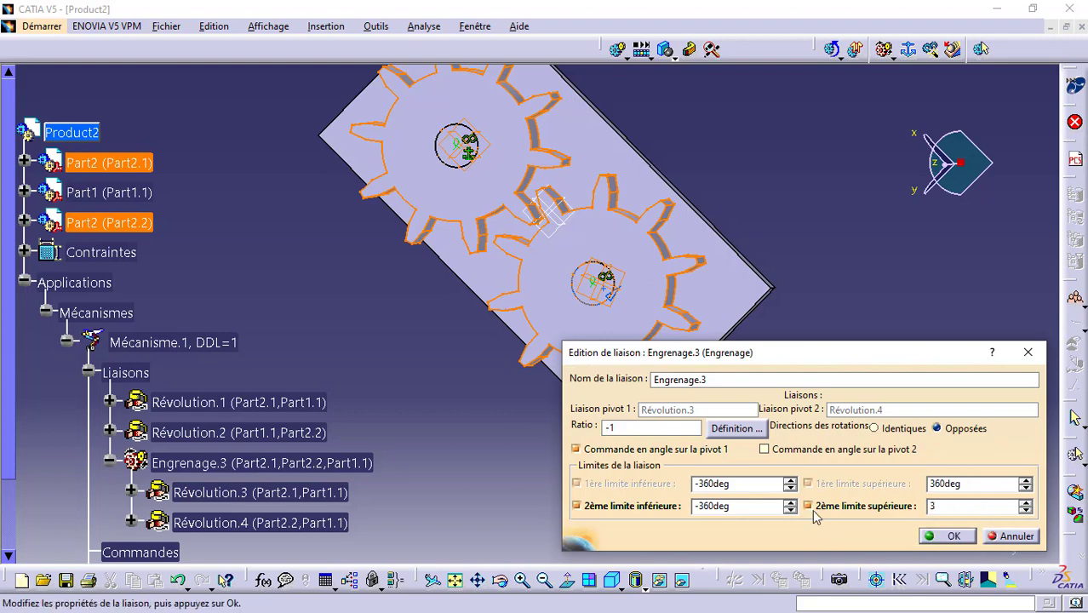
click(947, 535)
click(600, 345)
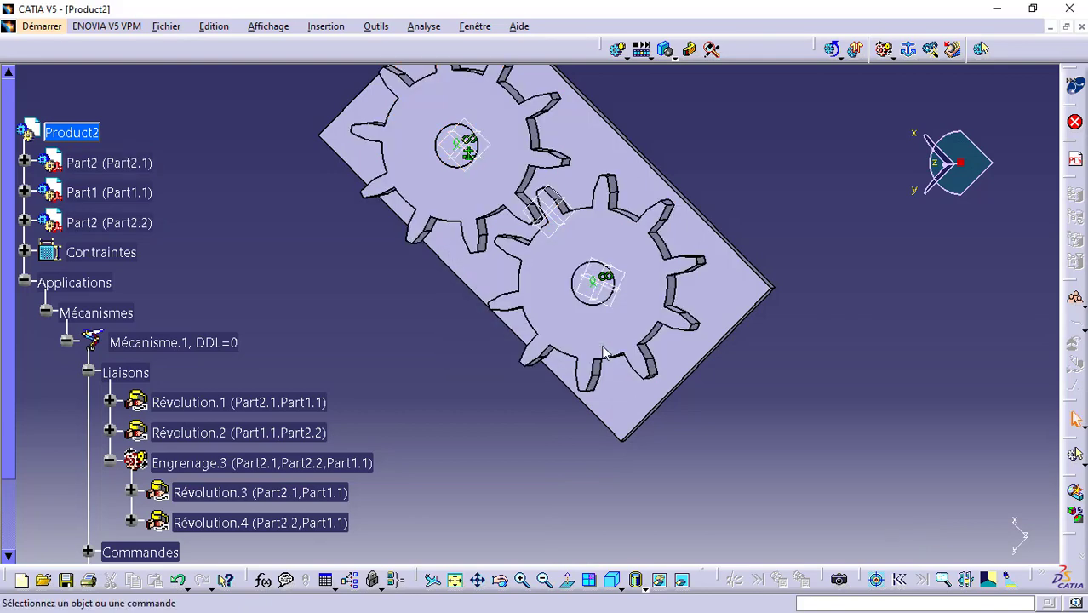
- Create a simulation based on Mécanisme.1
middle_drag(585, 316, 638, 430)
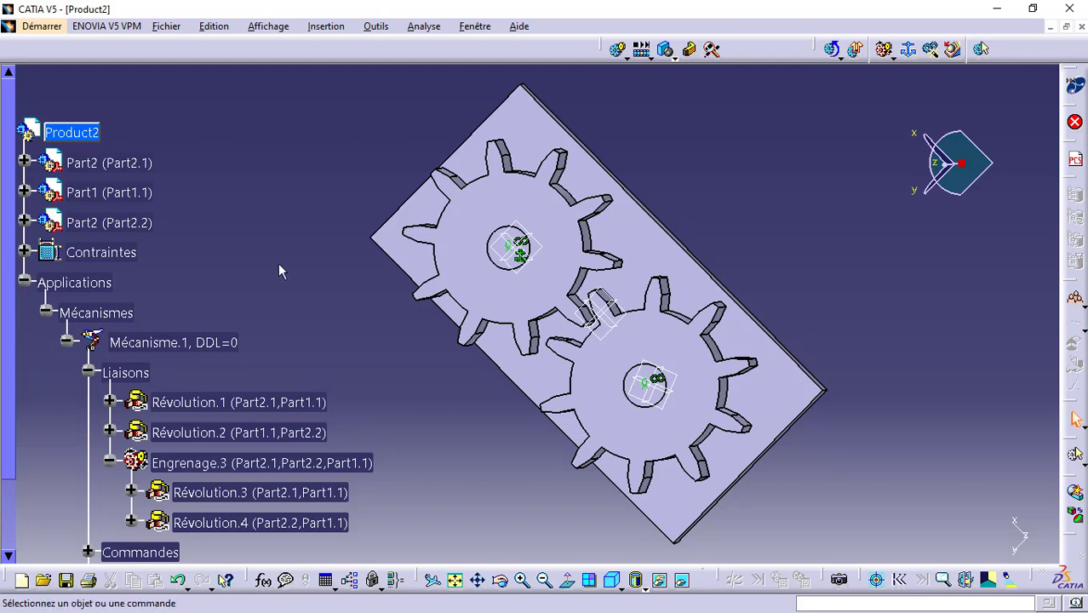
scroll(278, 261, down, 1)
middle_drag(278, 260, 272, 275)
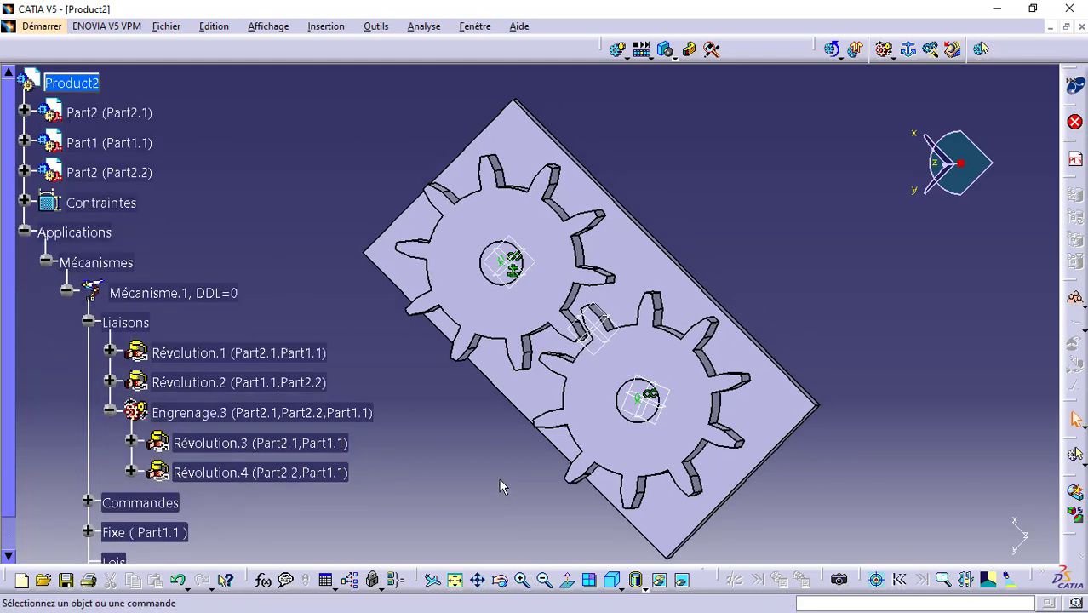
click(618, 50)
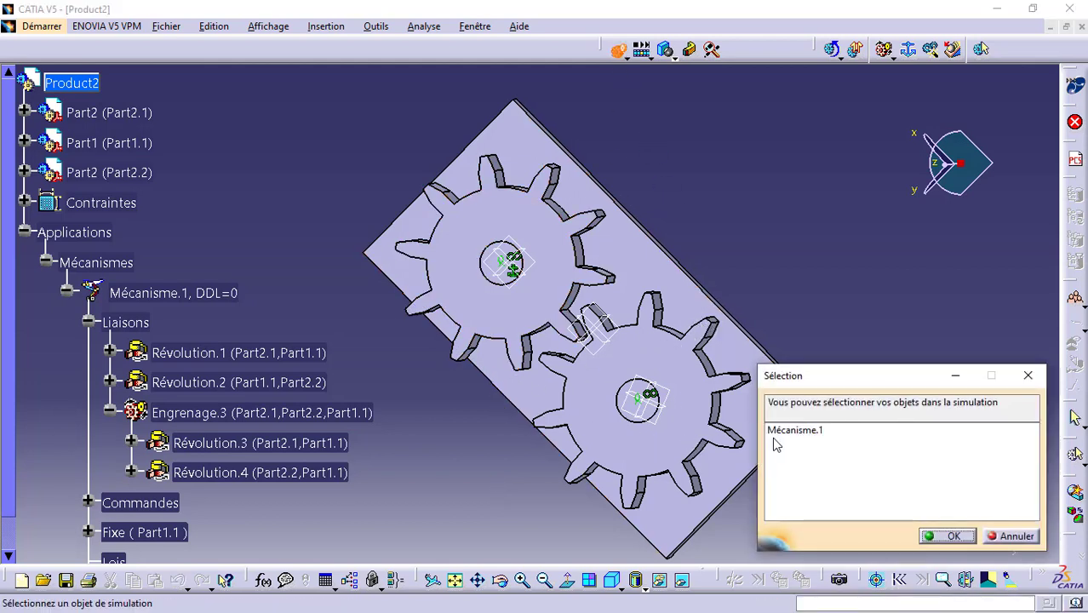
click(796, 432)
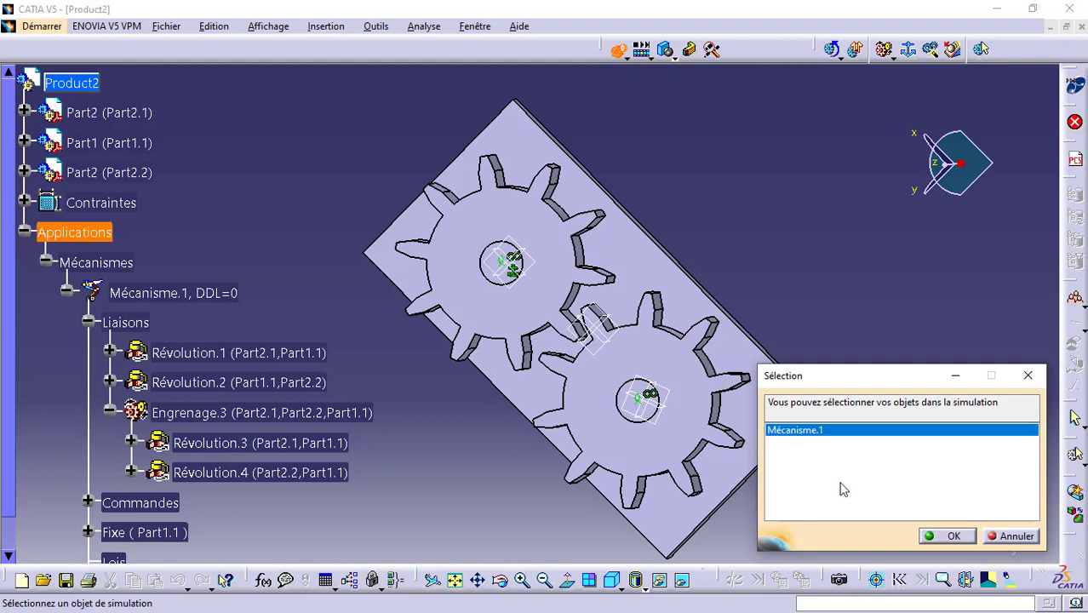
click(947, 535)
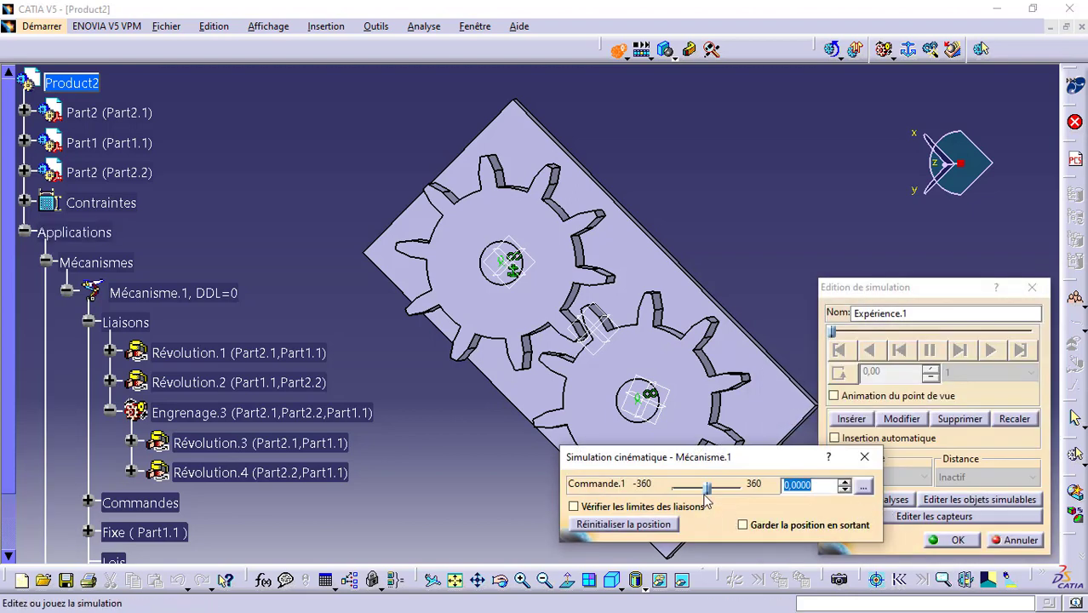
- Move Commande.1 to about 237.6, enable viewpoint animation, and insert the gear position into Expérience.1
drag(706, 484, 735, 526)
click(835, 396)
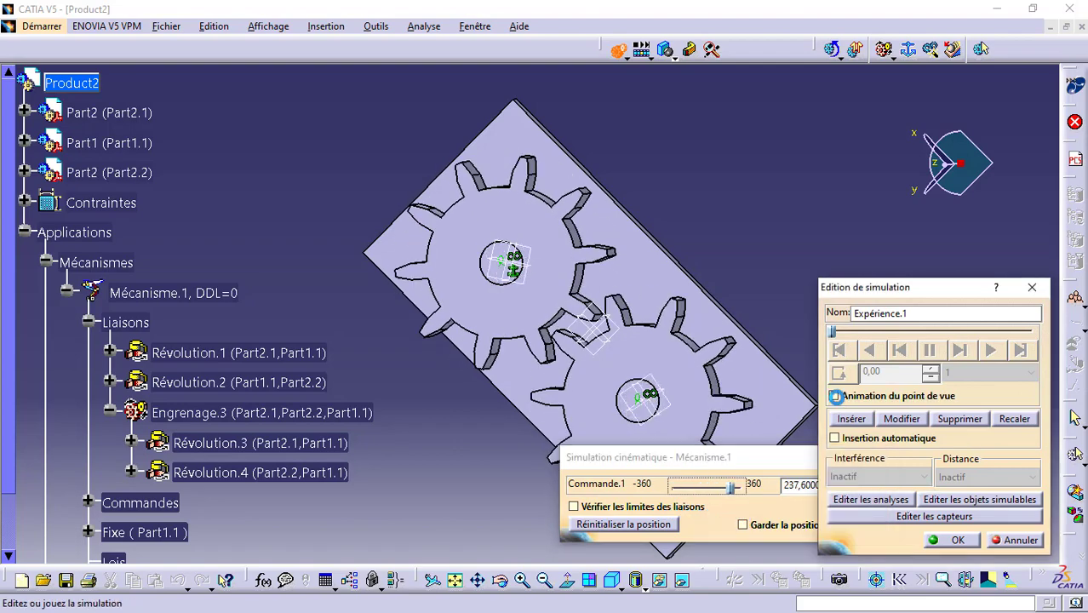
click(849, 419)
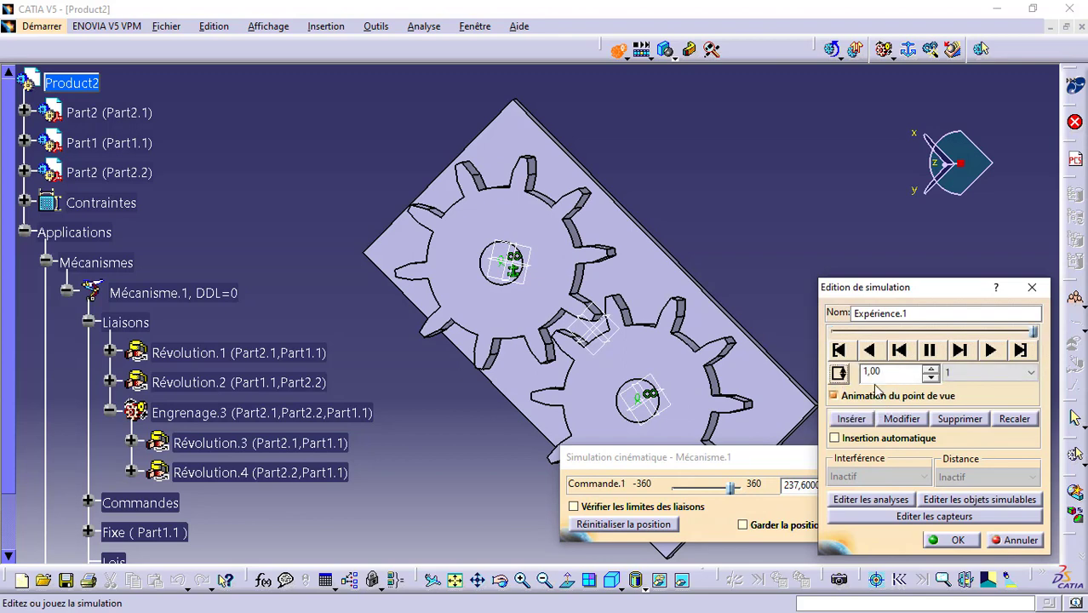
- Play Expérience.1 from its start with an interpolation step of 0.02, and view it in the standard isometric orientation
drag(1036, 334, 833, 332)
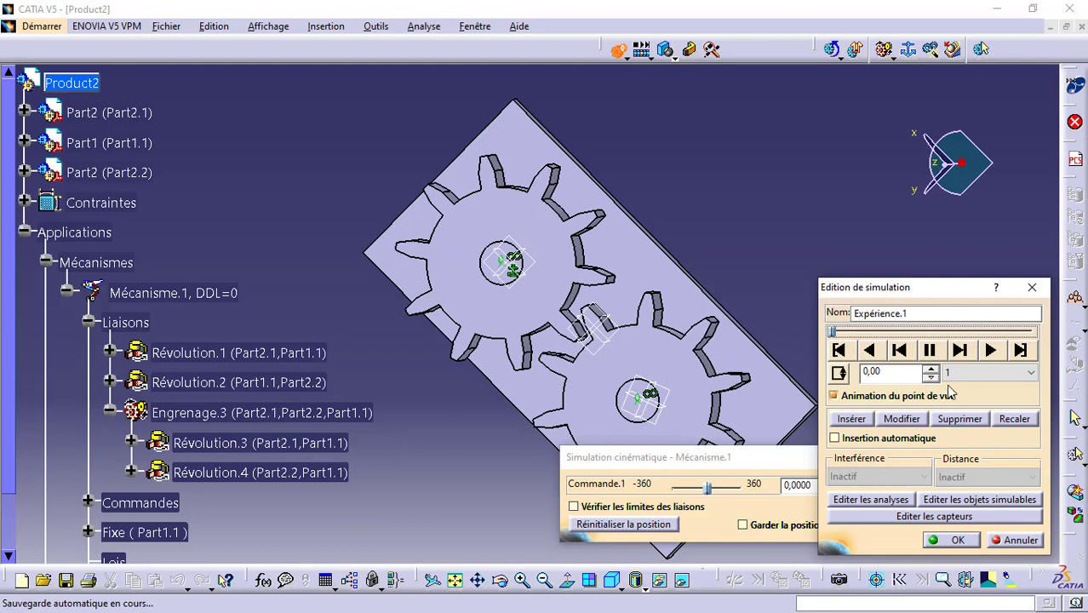
click(990, 350)
click(975, 372)
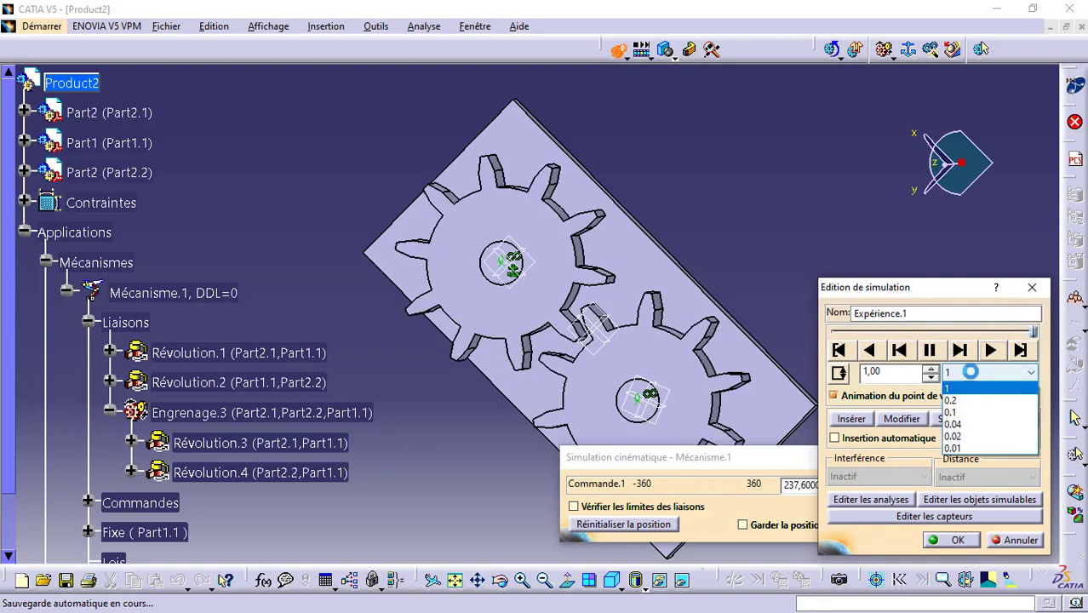
click(971, 436)
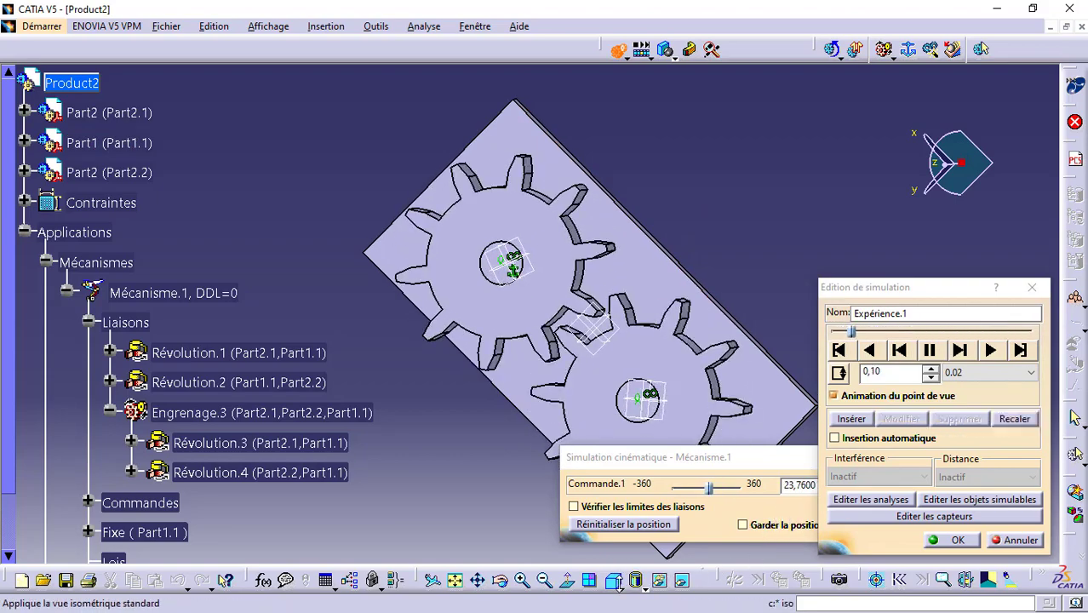
click(635, 580)
click(610, 583)
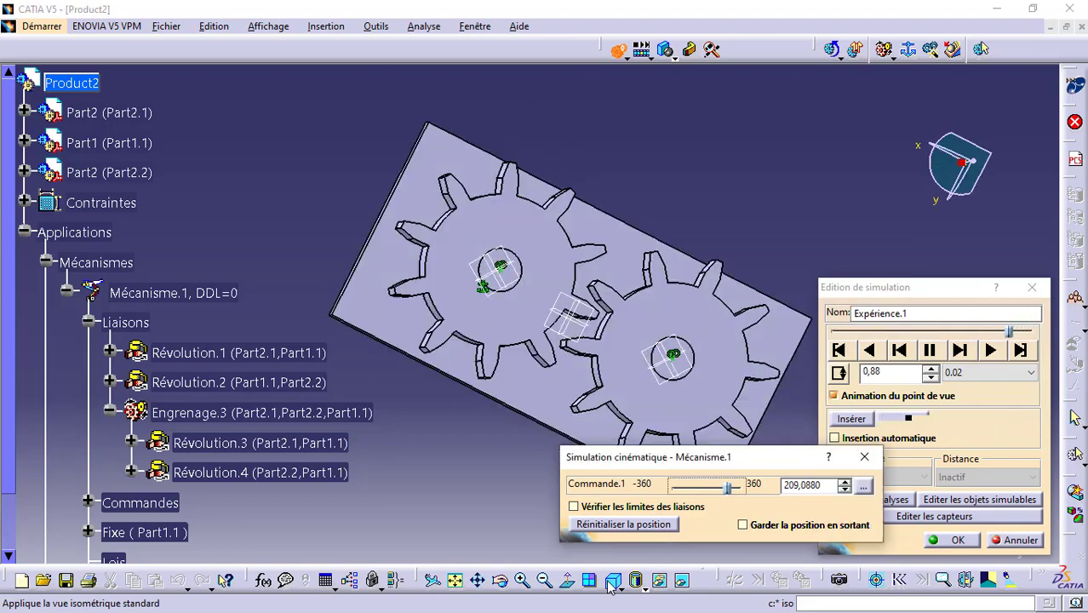